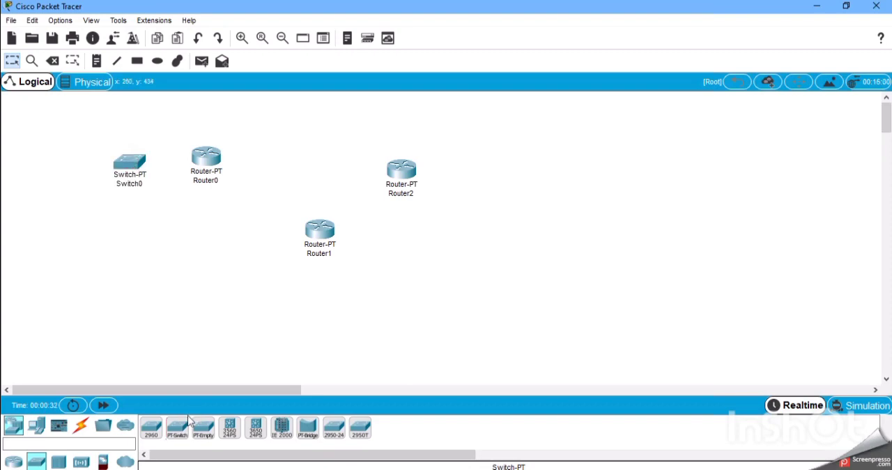
# Place a PT-Switch below Router1 and a PT-Empty switch beside Router2.
pyautogui.click(177, 427)
pyautogui.click(307, 287)
pyautogui.click(203, 427)
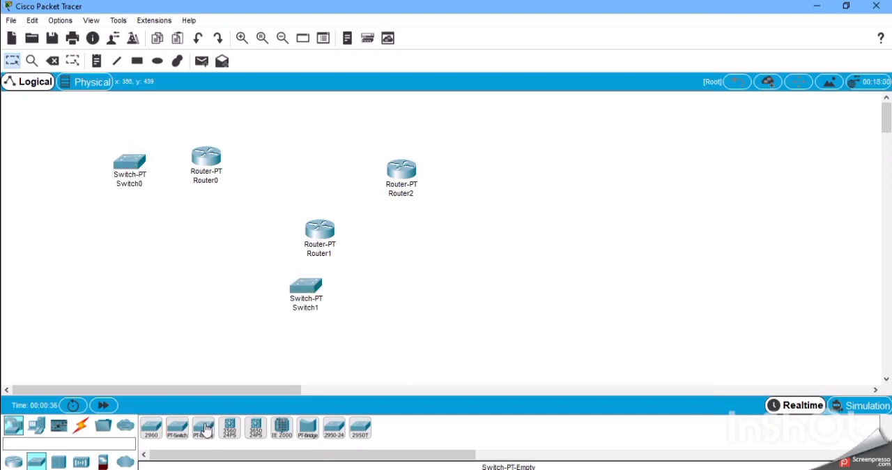
pyautogui.click(474, 173)
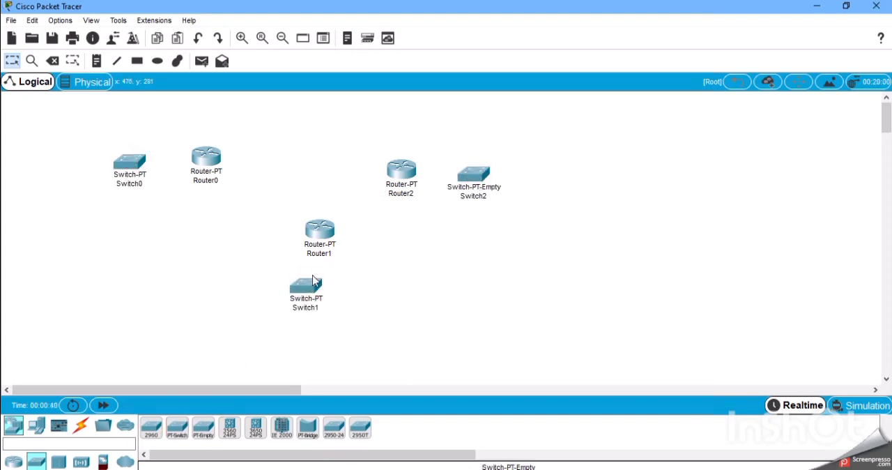
pyautogui.click(311, 288)
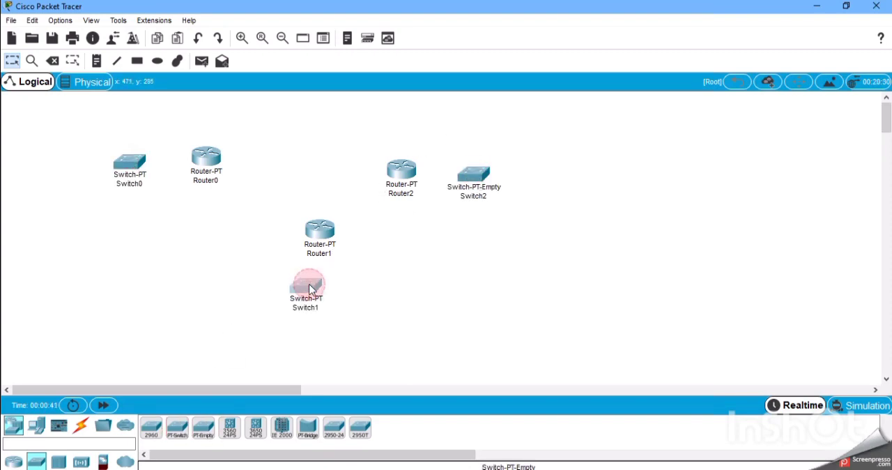
# Add two PCs, one above the other, on the outer side of Switch0.
pyautogui.click(36, 424)
pyautogui.click(144, 426)
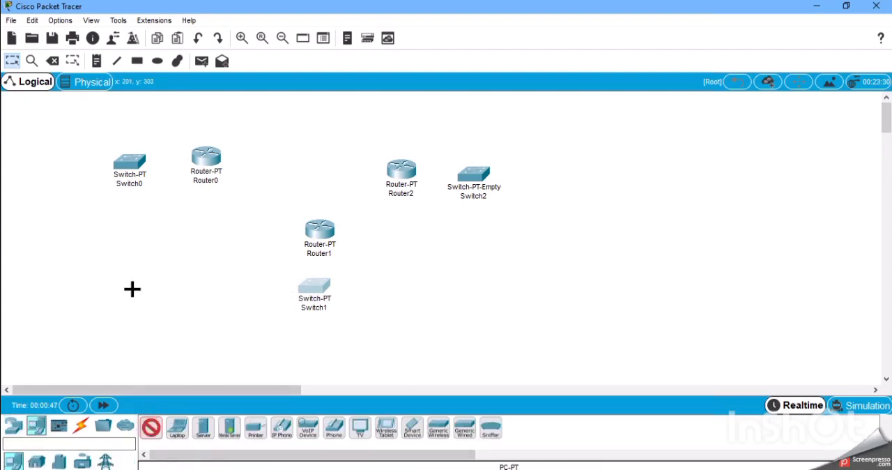
pyautogui.click(79, 143)
pyautogui.click(153, 433)
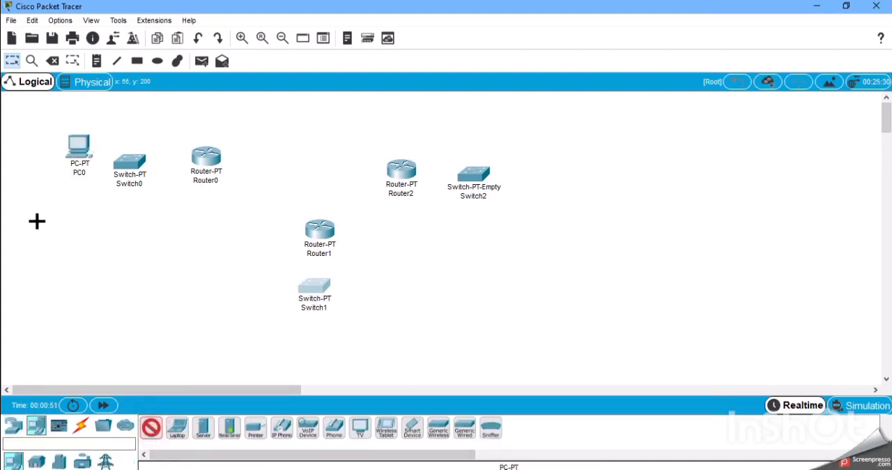
pyautogui.click(78, 207)
# Add two PCs side by side below Switch1.
pyautogui.click(154, 426)
pyautogui.click(291, 318)
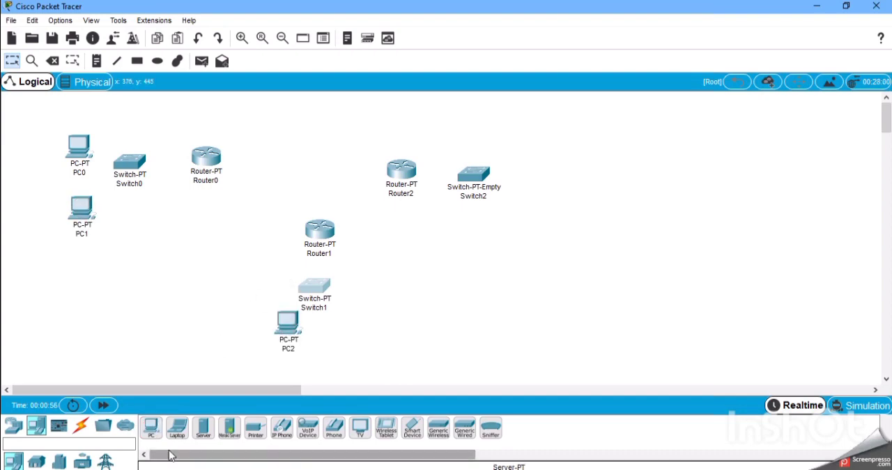
pyautogui.click(152, 428)
pyautogui.click(341, 326)
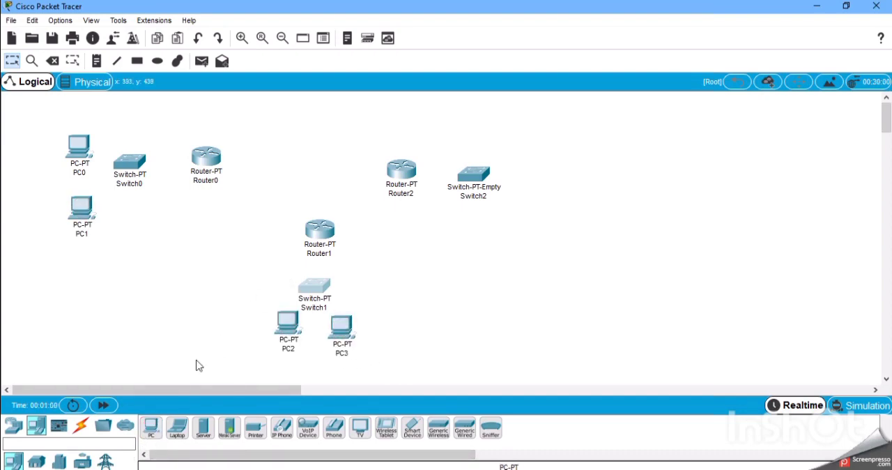
# Add two PCs, one above the other, on the outer side of Switch2 and move the lower one slightly up.
pyautogui.click(152, 432)
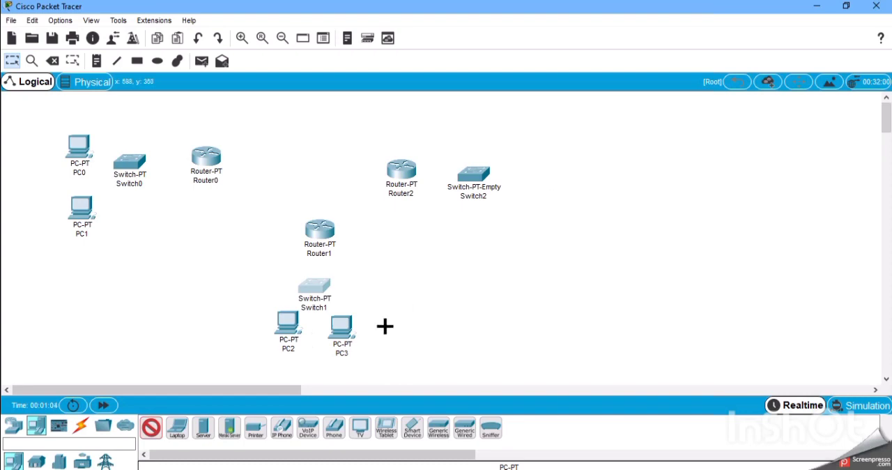
pyautogui.click(524, 148)
pyautogui.click(152, 428)
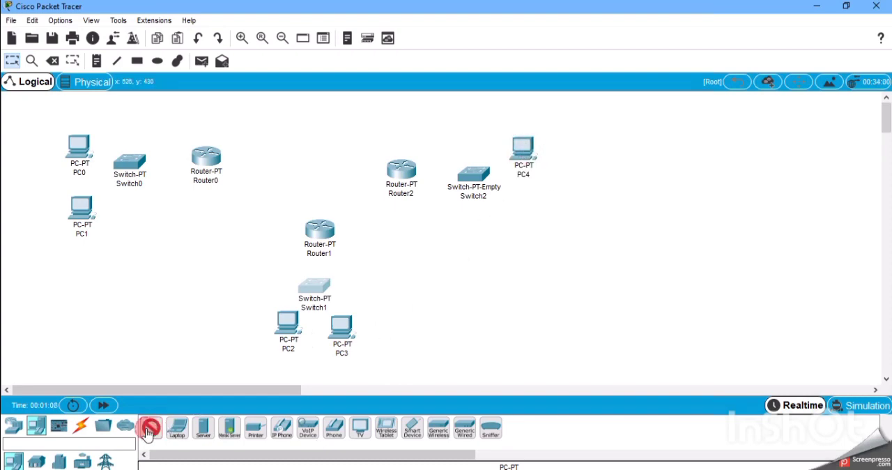
pyautogui.click(525, 215)
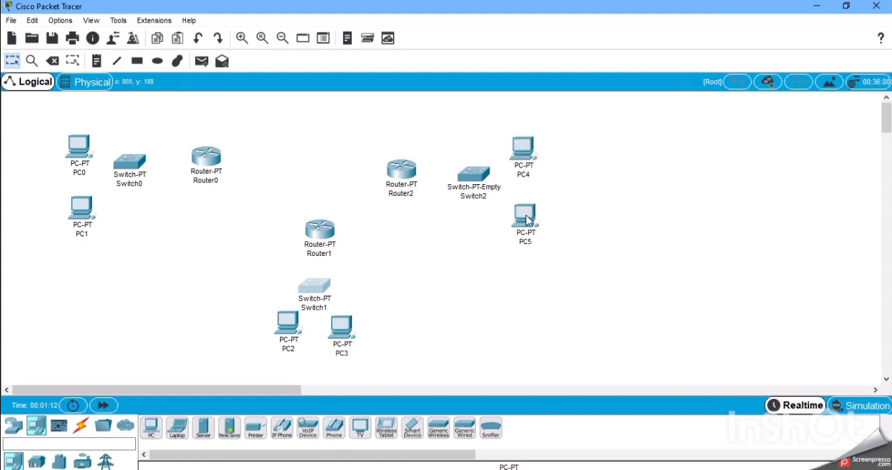
pyautogui.moveTo(527, 221); pyautogui.dragTo(526, 209)
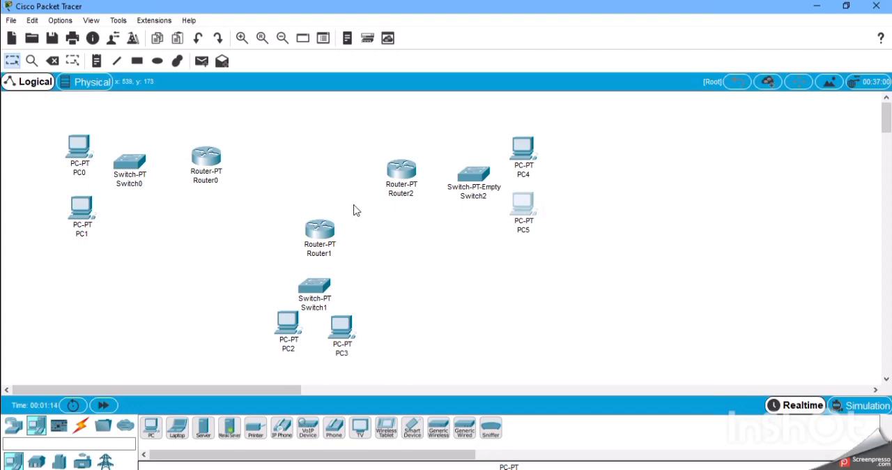
# Connect Router1 to Router0 with a Serial DCE cable.
pyautogui.click(80, 431)
pyautogui.click(334, 428)
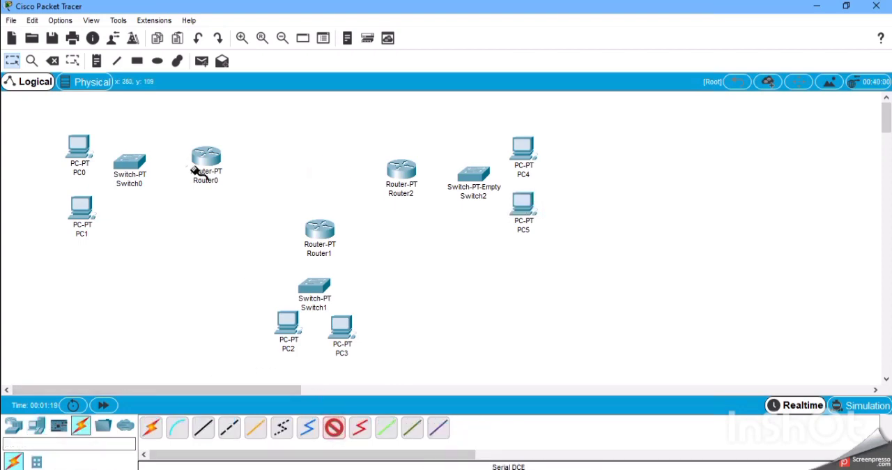
pyautogui.click(198, 171)
pyautogui.click(275, 184)
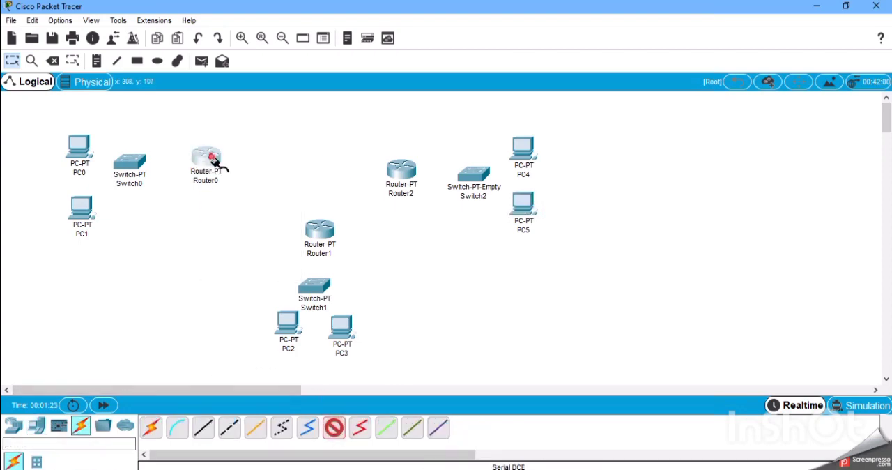
pyautogui.click(314, 233)
pyautogui.click(347, 286)
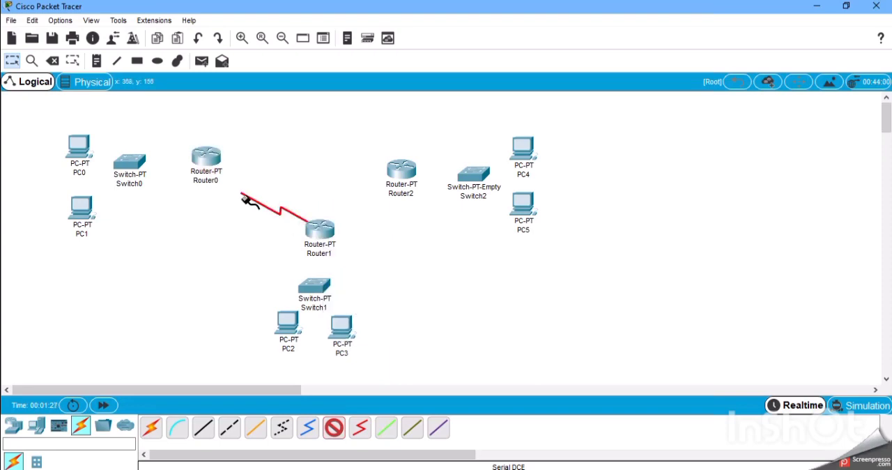
pyautogui.click(204, 159)
pyautogui.click(244, 231)
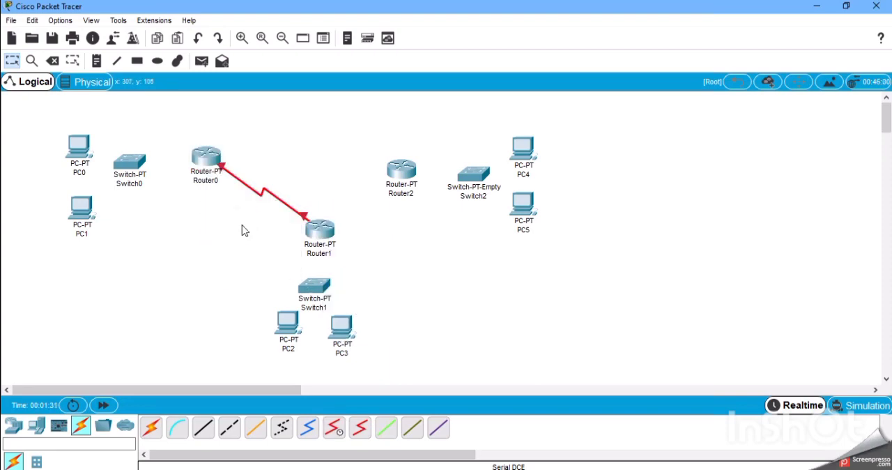
# Connect Router1's Serial3/0 port to Router2 with a Serial DCE cable.
pyautogui.click(336, 428)
pyautogui.click(321, 231)
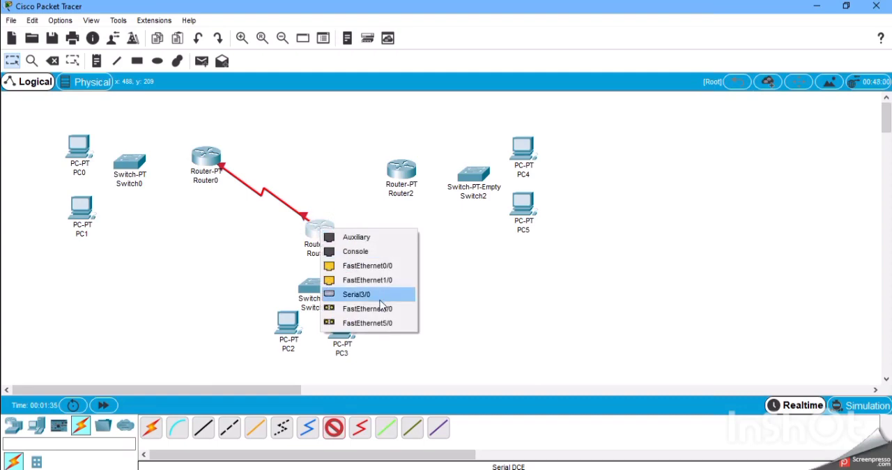
pyautogui.click(380, 300)
pyautogui.click(403, 169)
pyautogui.click(446, 229)
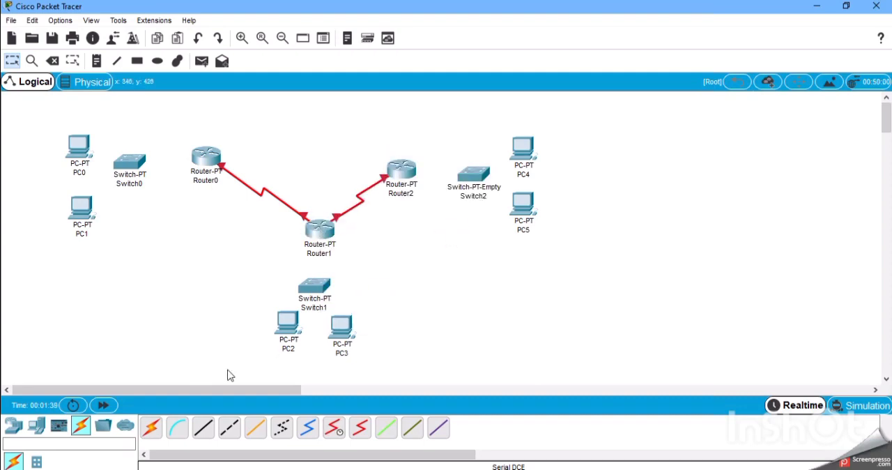
# Connect Router0 to Switch0's FastEthernet0/1 port with a copper straight-through cable.
pyautogui.click(203, 428)
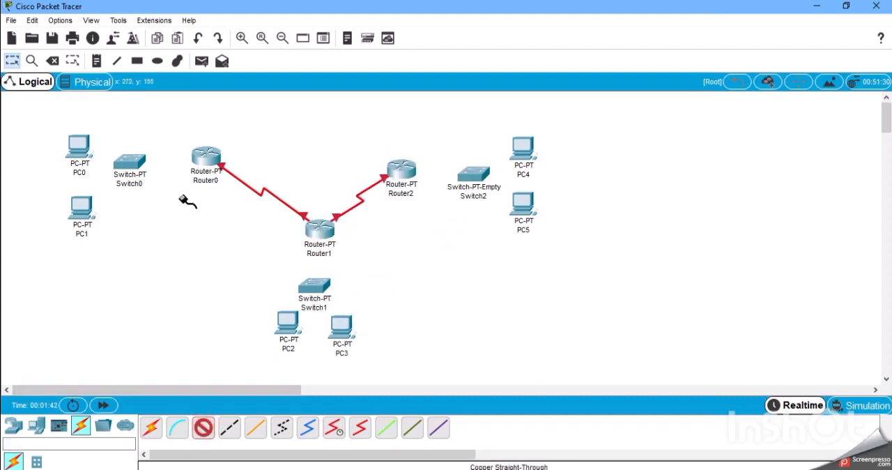
pyautogui.click(201, 156)
pyautogui.click(282, 207)
pyautogui.click(132, 161)
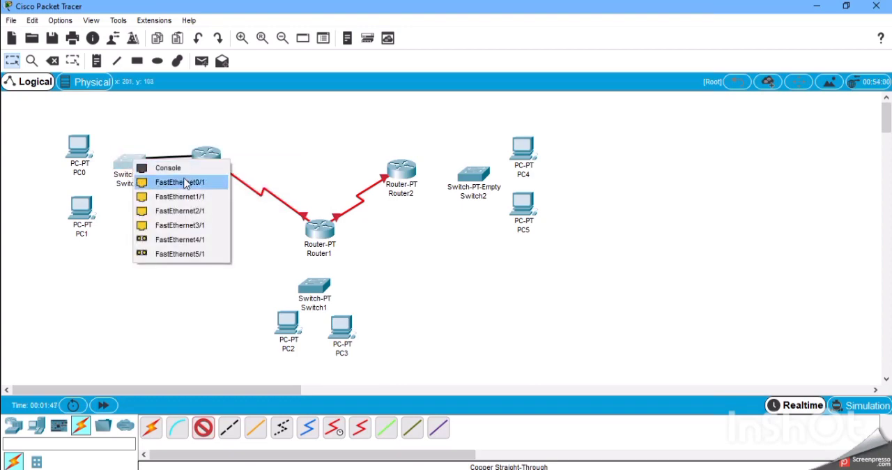
pyautogui.click(184, 183)
# Connect Switch0's FastEthernet1/1 port to PC0 with a copper straight-through cable.
pyautogui.click(204, 428)
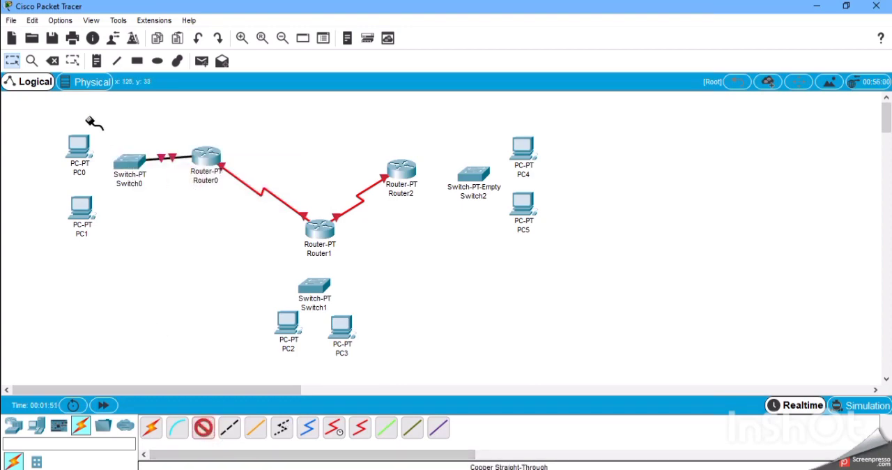
pyautogui.click(136, 162)
pyautogui.click(185, 181)
pyautogui.click(77, 145)
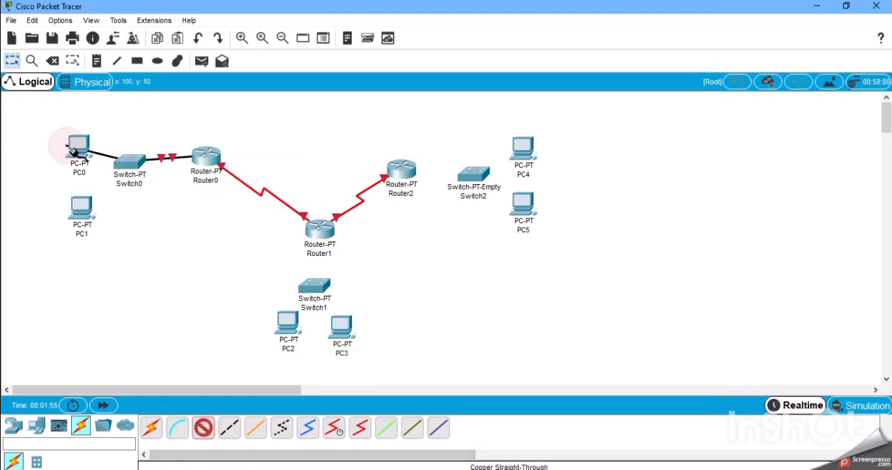
pyautogui.click(81, 200)
# Connect Switch0's FastEthernet2/1 port to PC1's FastEthernet0 port with a copper straight-through cable.
pyautogui.click(204, 428)
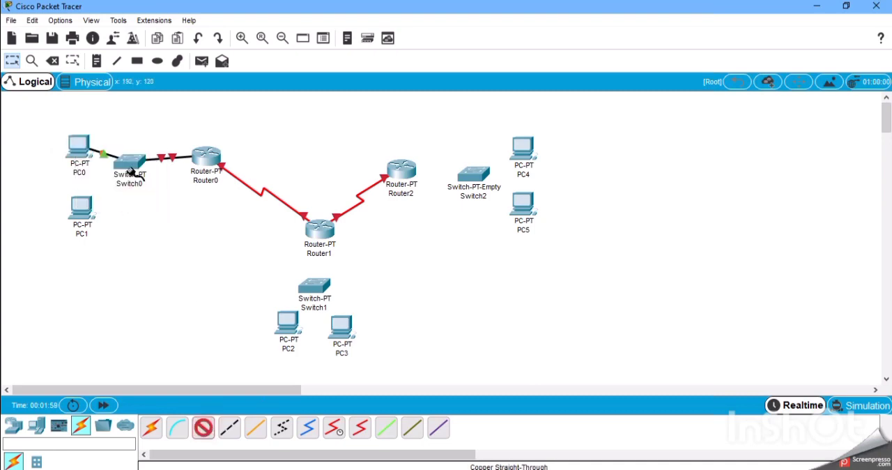
pyautogui.click(131, 169)
pyautogui.click(137, 161)
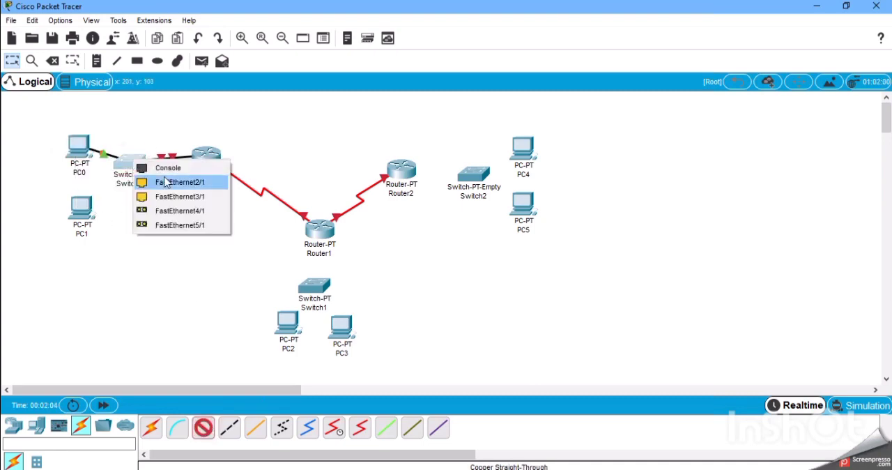
pyautogui.click(170, 186)
pyautogui.click(79, 209)
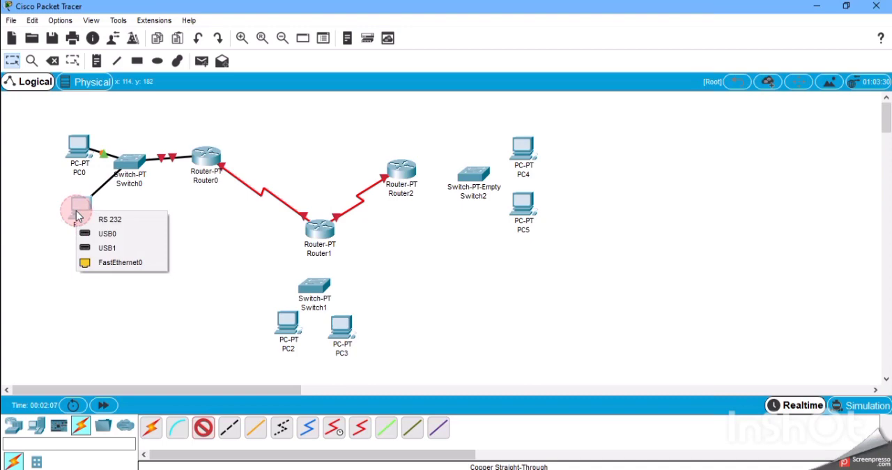
pyautogui.click(112, 261)
# Connect Router1 to Switch1 with a copper straight-through cable.
pyautogui.click(204, 428)
pyautogui.click(317, 235)
pyautogui.click(328, 275)
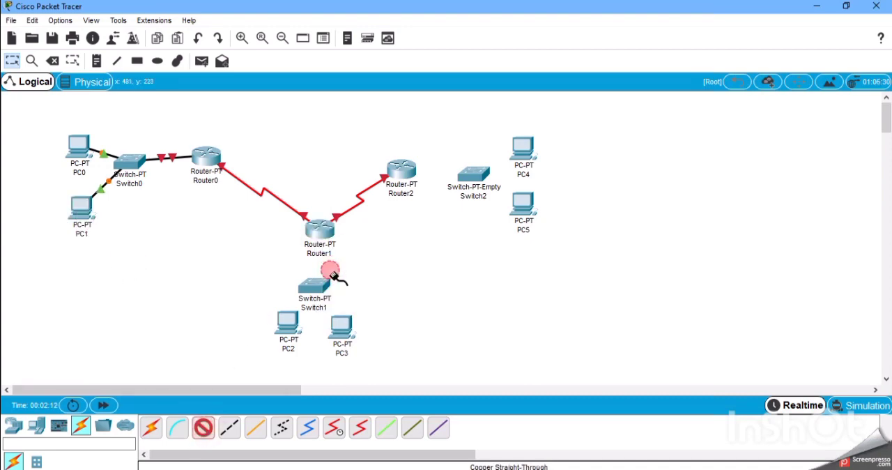
pyautogui.click(318, 287)
pyautogui.click(336, 309)
# Connect Switch1 to PC2 with a copper straight-through cable.
pyautogui.click(314, 289)
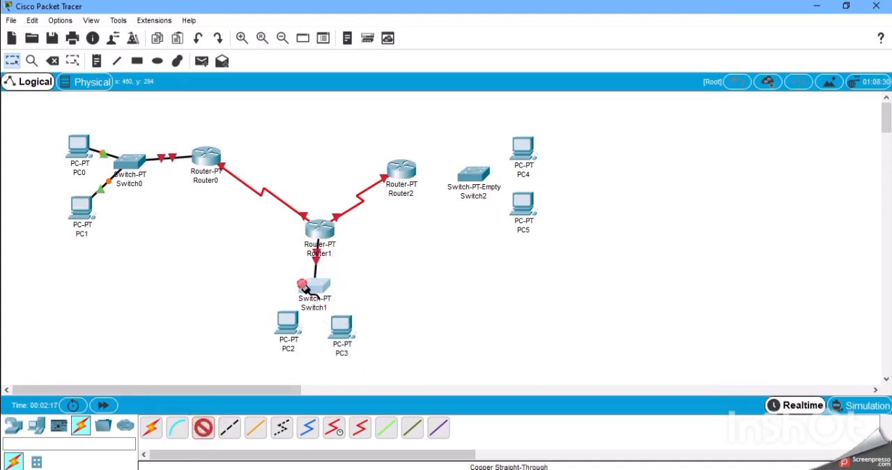
pyautogui.click(313, 307)
pyautogui.click(287, 322)
pyautogui.click(325, 372)
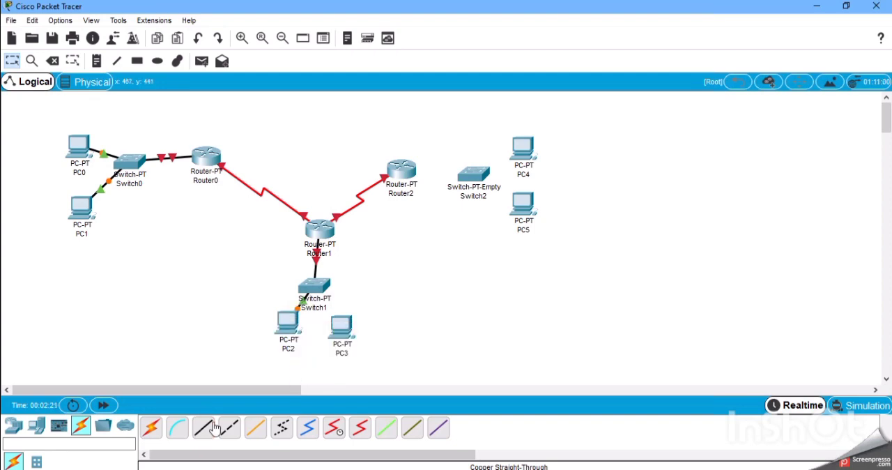
# Connect Switch1 to PC3's FastEthernet0 port with a copper straight-through cable.
pyautogui.click(203, 429)
pyautogui.click(317, 295)
pyautogui.click(359, 311)
pyautogui.click(340, 324)
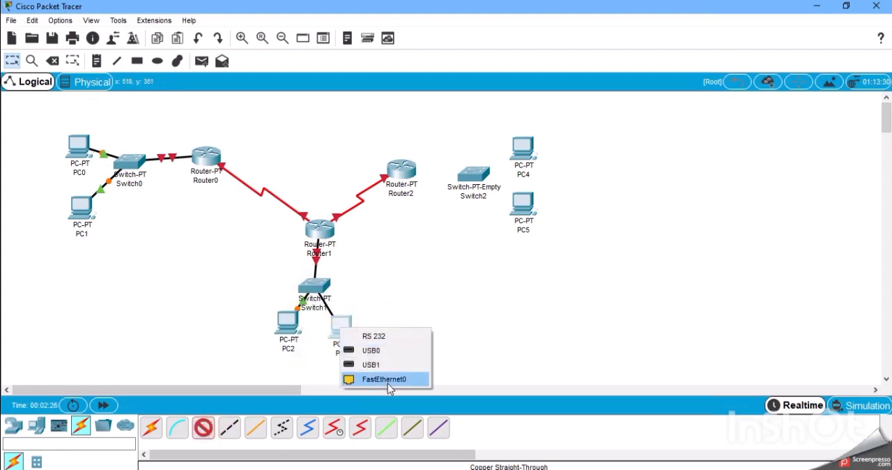
pyautogui.click(384, 378)
# Try to connect Router2 to the PT-Empty switch, Switch2, with a copper straight-through cable.
pyautogui.click(204, 428)
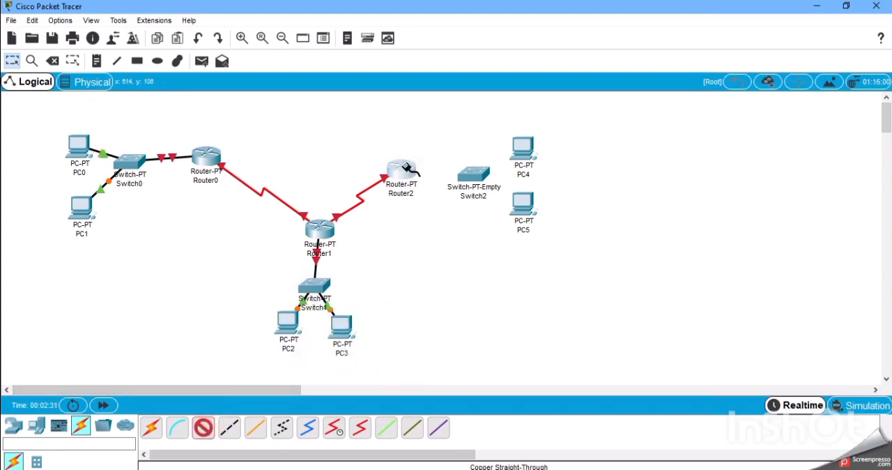
pyautogui.click(404, 169)
pyautogui.click(445, 199)
pyautogui.click(466, 175)
pyautogui.click(447, 175)
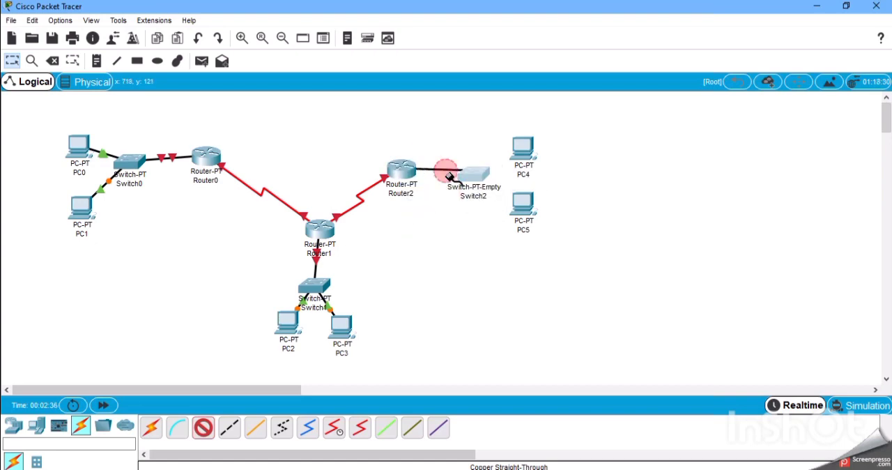
pyautogui.click(474, 180)
pyautogui.click(477, 180)
pyautogui.click(444, 176)
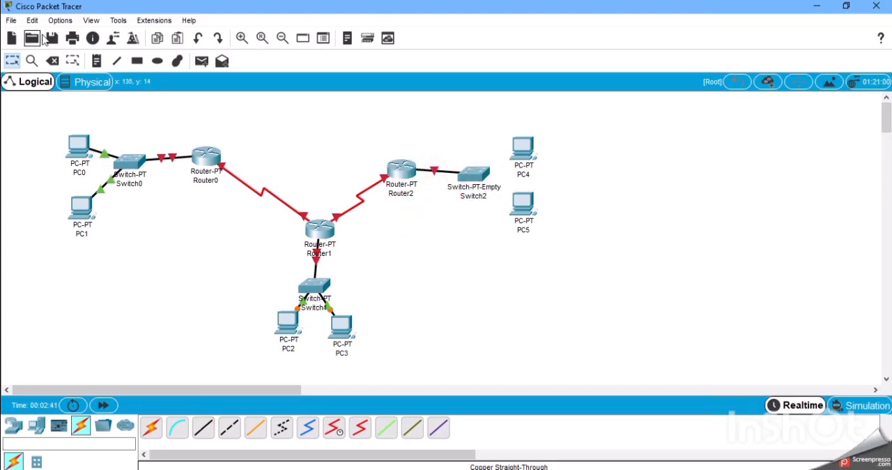
# Delete the PT-Empty switch beside Router2 and place a PT-Switch in its position.
pyautogui.click(53, 60)
pyautogui.click(480, 179)
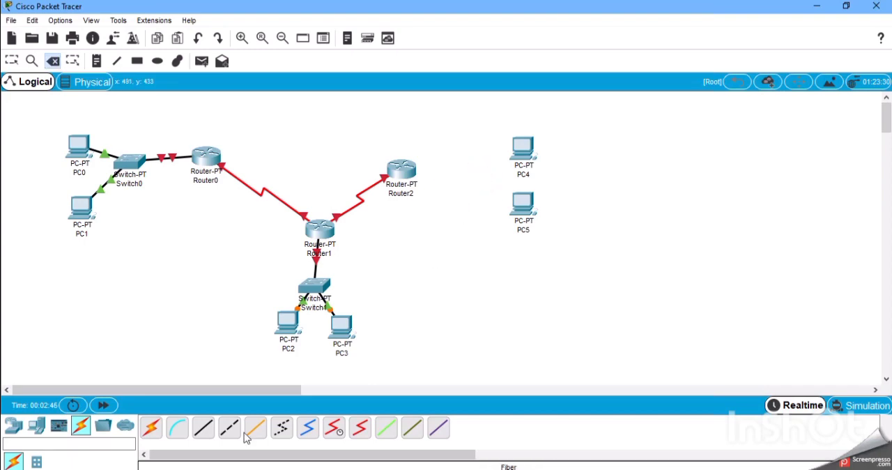
pyautogui.click(37, 425)
pyautogui.click(14, 425)
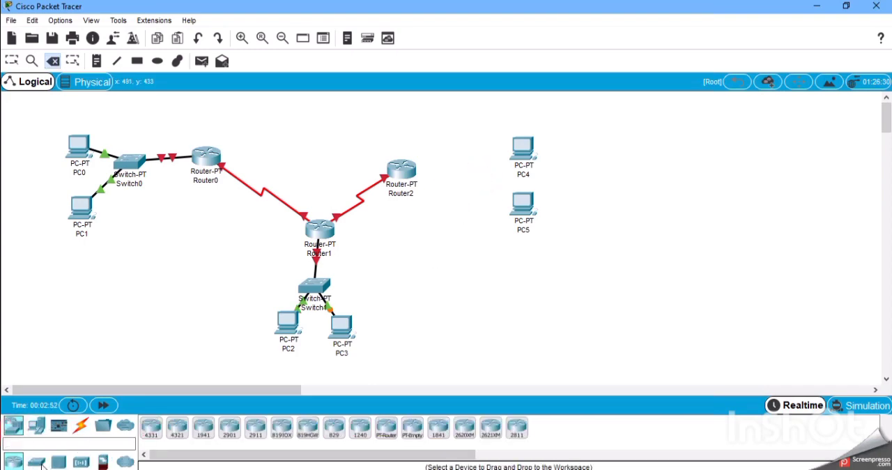
pyautogui.click(36, 460)
pyautogui.click(177, 427)
pyautogui.click(466, 173)
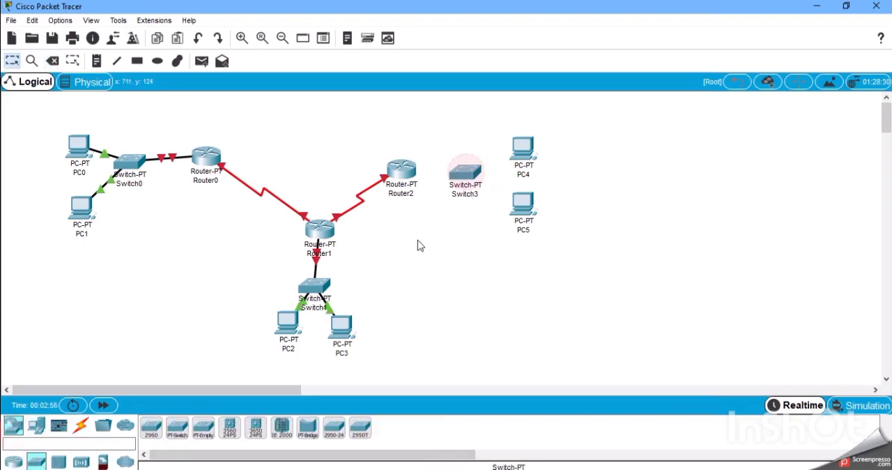
# Connect Router2 to Switch3 with a copper straight-through cable.
pyautogui.click(81, 426)
pyautogui.click(202, 427)
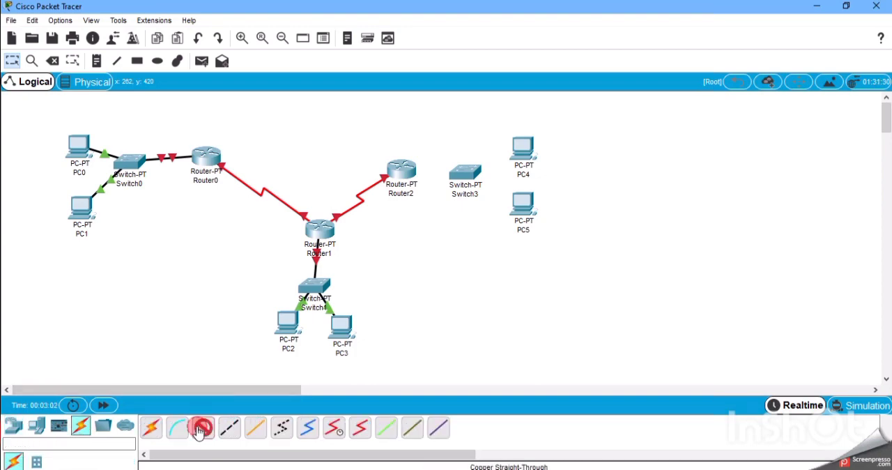
pyautogui.click(402, 170)
pyautogui.click(446, 200)
pyautogui.click(465, 173)
pyautogui.click(505, 192)
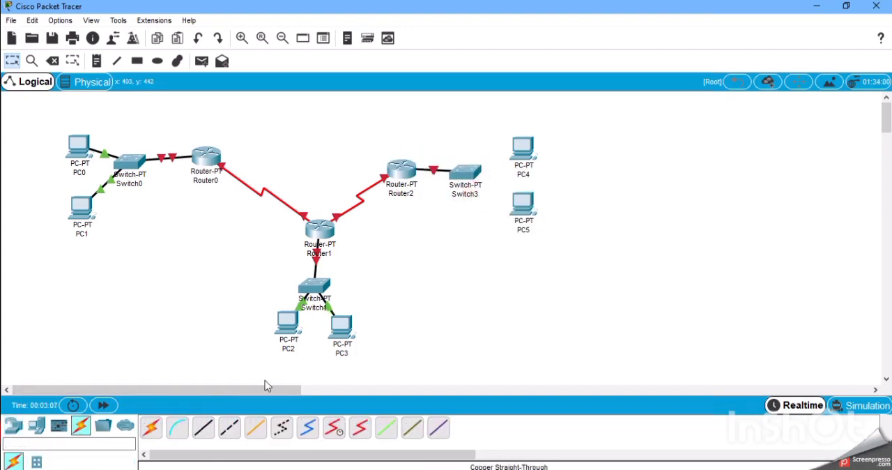
# Connect Switch3's FastEthernet1/1 port to PC5 with a copper straight-through cable.
pyautogui.click(203, 427)
pyautogui.click(474, 182)
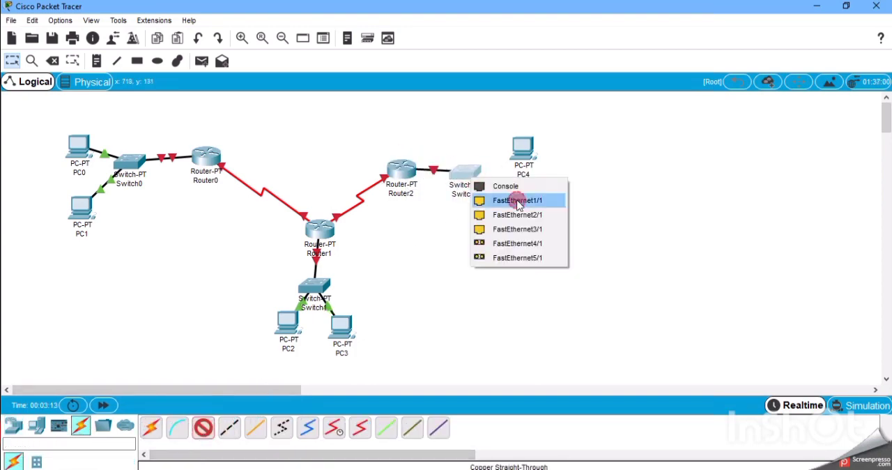
pyautogui.click(516, 201)
pyautogui.click(524, 204)
pyautogui.click(558, 254)
# Connect Switch3 to PC4 using the automatically chosen connection type.
pyautogui.click(145, 432)
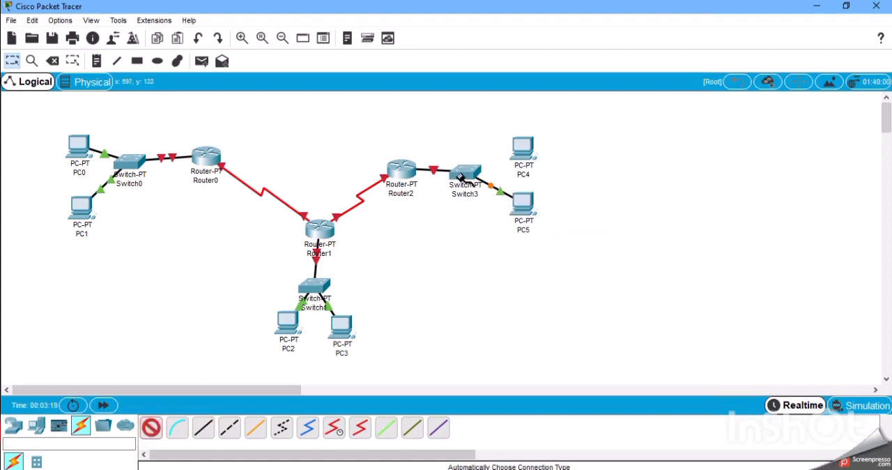
pyautogui.click(466, 174)
pyautogui.click(524, 146)
# Draw a rectangle filled with green #00ff7f around PC0, PC1 and Switch0.
pyautogui.click(119, 61)
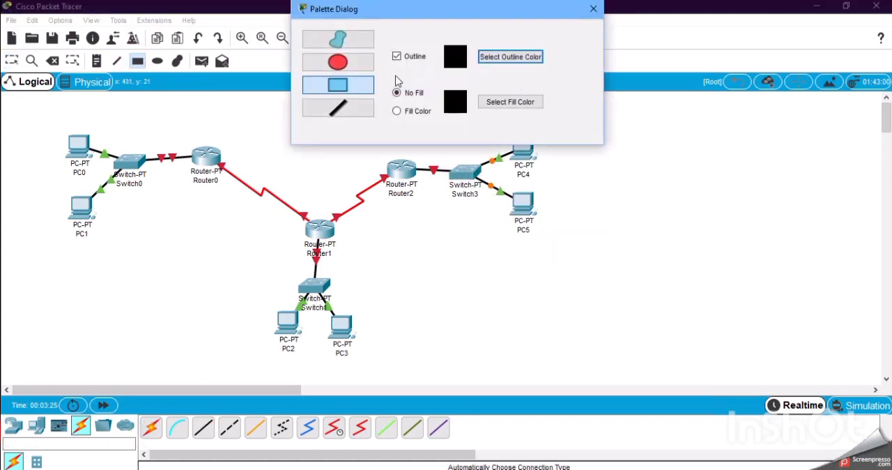
pyautogui.click(397, 110)
pyautogui.click(511, 102)
pyautogui.click(402, 152)
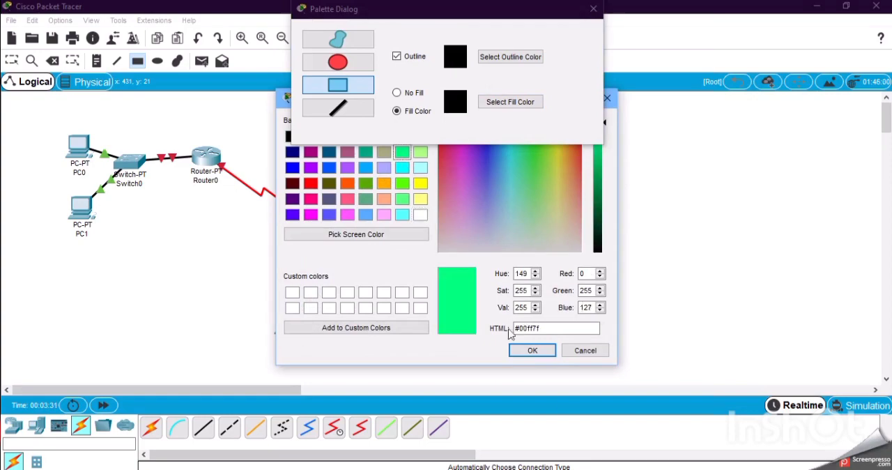
pyautogui.click(532, 350)
pyautogui.moveTo(52, 112); pyautogui.dragTo(142, 243)
# Draw a yellow-filled rectangle around Switch1, PC2 and PC3.
pyautogui.click(510, 102)
pyautogui.click(419, 181)
pyautogui.click(533, 348)
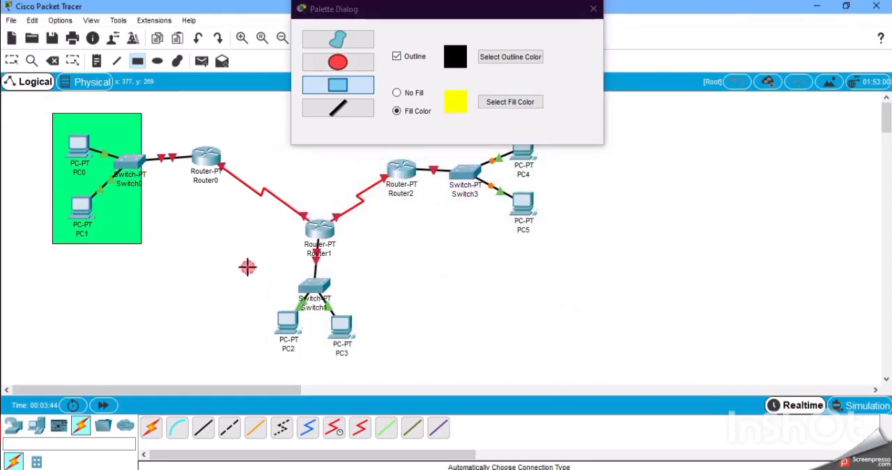
pyautogui.moveTo(248, 267); pyautogui.dragTo(375, 358)
# Draw an orange-filled rectangle around Switch3, PC4 and PC5, and return to the selection tool.
pyautogui.click(523, 102)
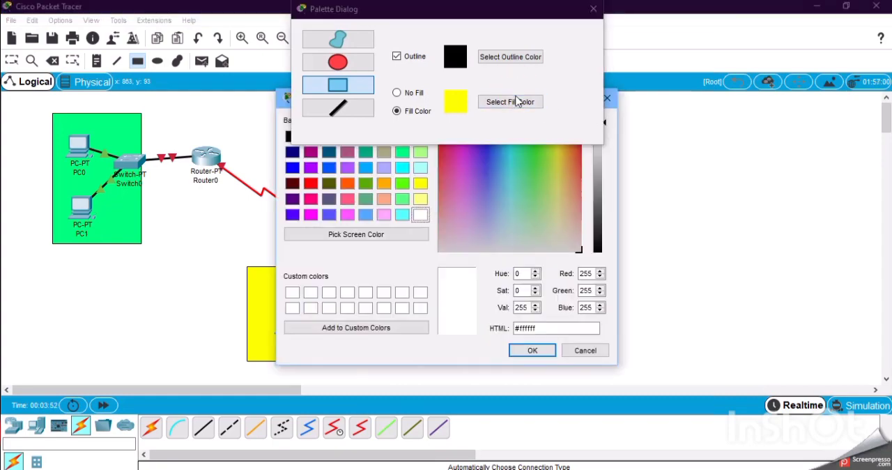
pyautogui.click(402, 183)
pyautogui.click(348, 183)
pyautogui.click(529, 352)
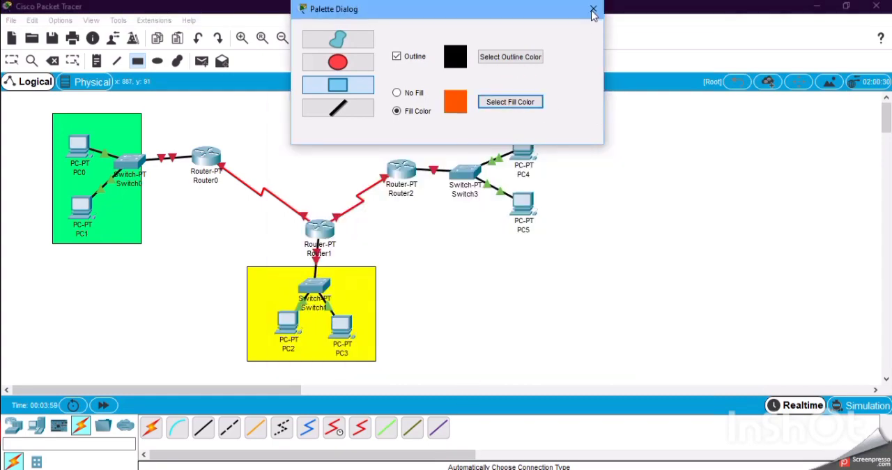
pyautogui.click(594, 8)
pyautogui.moveTo(437, 122); pyautogui.dragTo(562, 241)
pyautogui.click(12, 61)
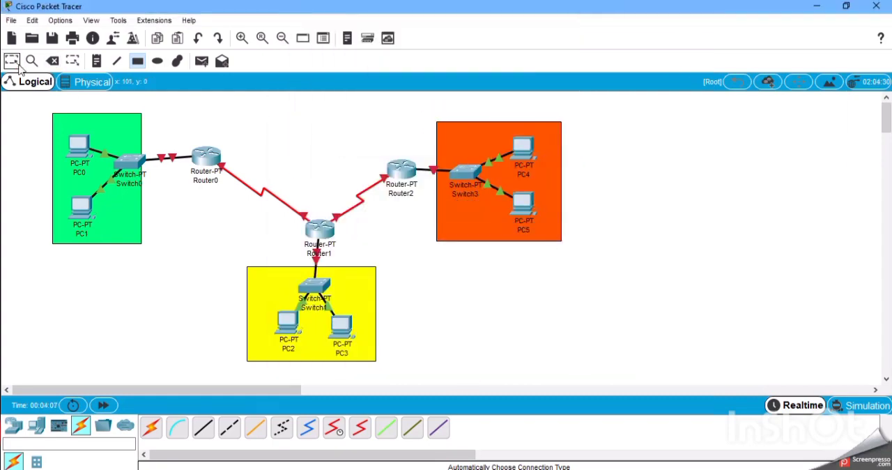
# Label the green area "Gedung 1" and move the label to the rectangle's lower edge.
pyautogui.click(127, 209)
pyautogui.click(96, 177)
pyautogui.write('ge')
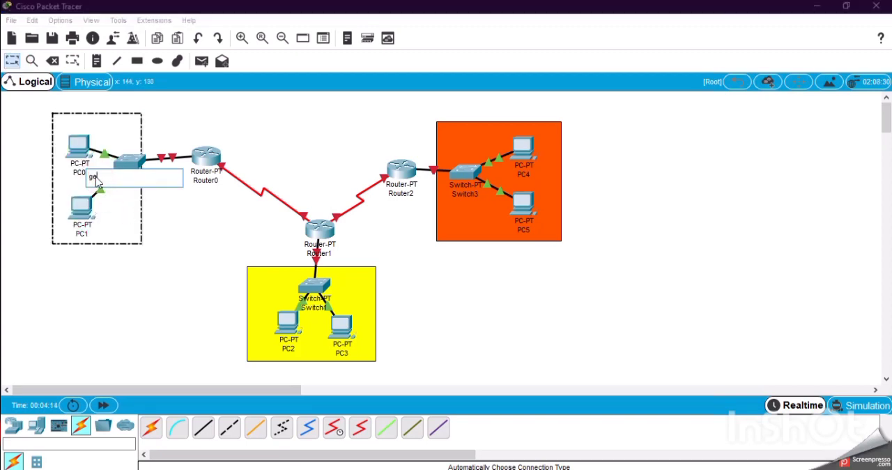
pyautogui.write('dung')
pyautogui.press('BackSpace')
pyautogui.press('BackSpace')
pyautogui.press('BackSpace')
pyautogui.press('BackSpace')
pyautogui.press('BackSpace')
pyautogui.press('BackSpace')
pyautogui.write('Gedung 1')
pyautogui.press('Return')
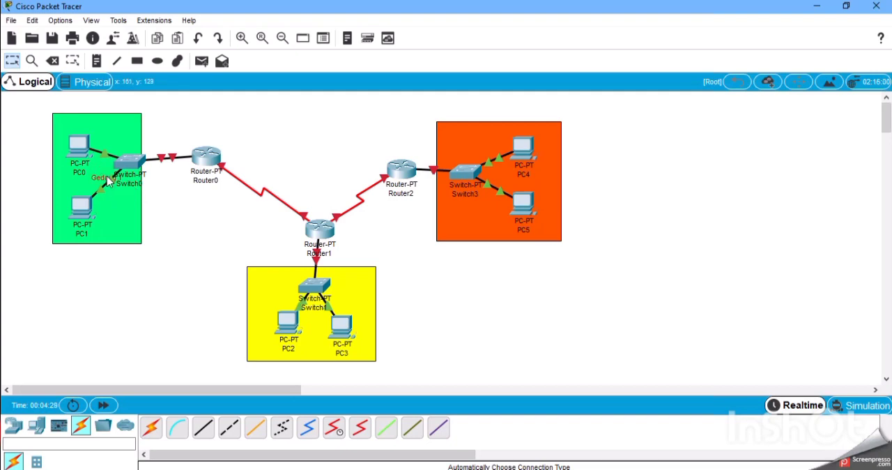
pyautogui.moveTo(108, 176); pyautogui.dragTo(92, 253)
# Label the yellow area "Gedung 2" and move the label to the rectangle's lower edge.
pyautogui.click(308, 321)
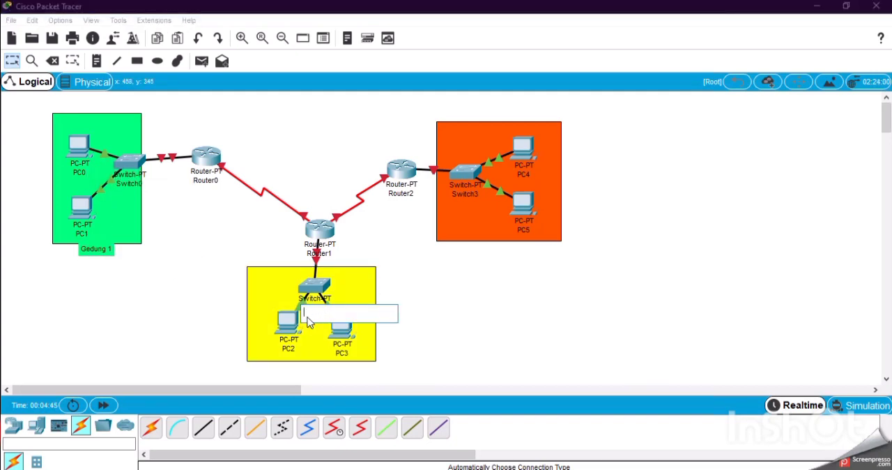
pyautogui.write('Gedung 2')
pyautogui.press('Return')
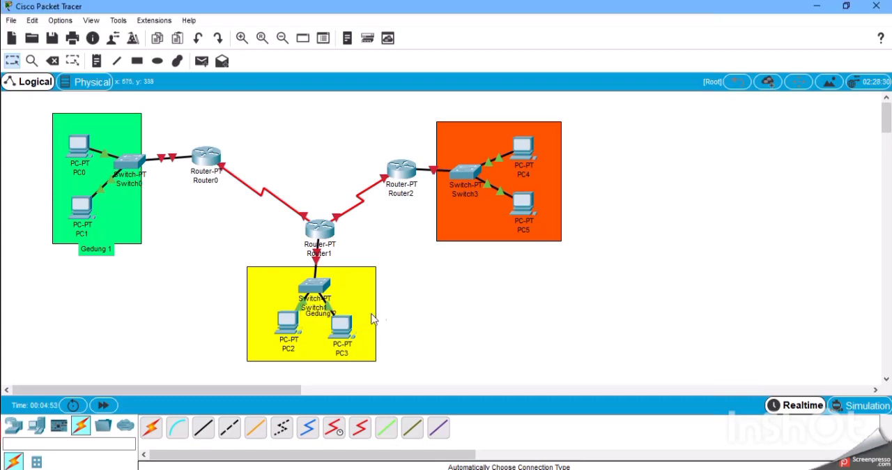
pyautogui.moveTo(328, 315); pyautogui.dragTo(309, 366)
# Label the orange area "Gedung 3" and move the label to the rectangle's lower edge.
pyautogui.click(496, 185)
pyautogui.write('gedung 3')
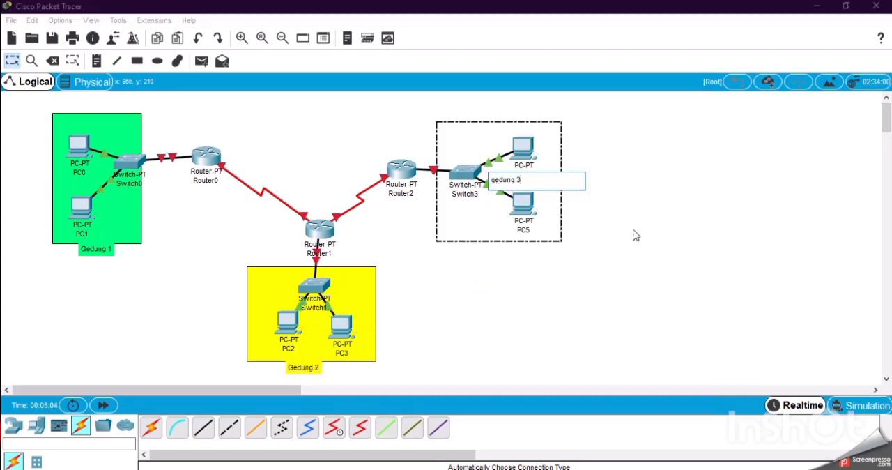
pyautogui.click(633, 235)
pyautogui.click(522, 185)
pyautogui.click(591, 295)
pyautogui.click(500, 185)
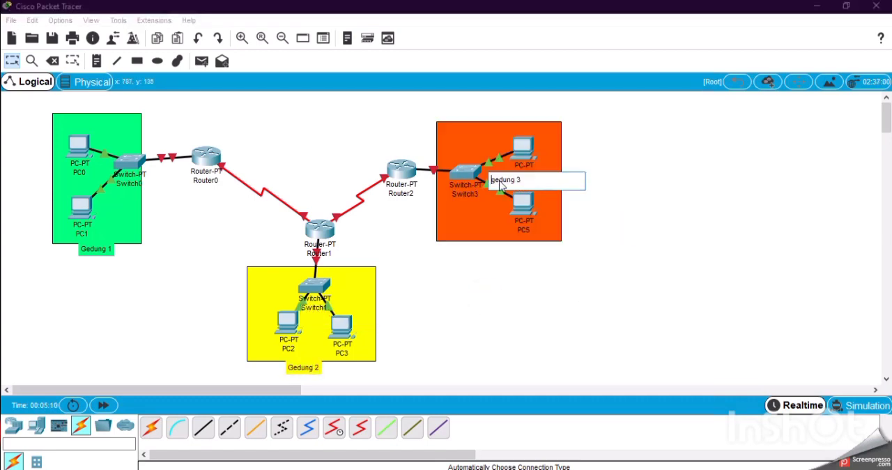
pyautogui.click(594, 198)
pyautogui.click(630, 195)
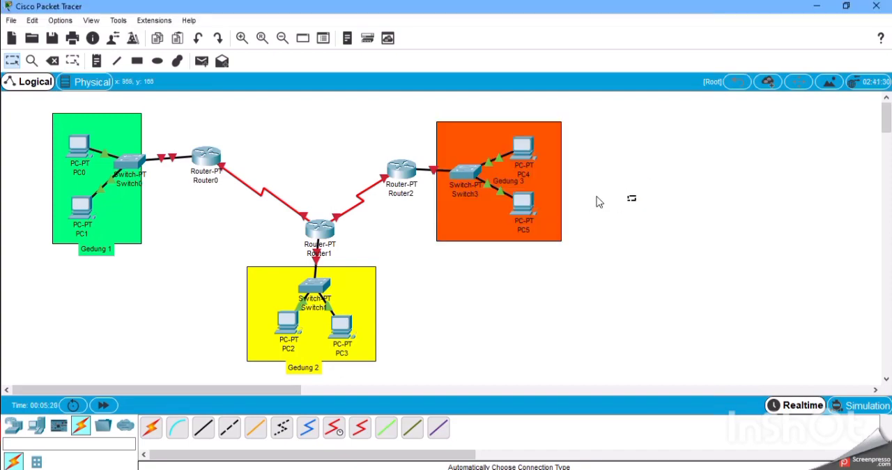
pyautogui.moveTo(497, 183); pyautogui.dragTo(489, 246)
pyautogui.click(489, 276)
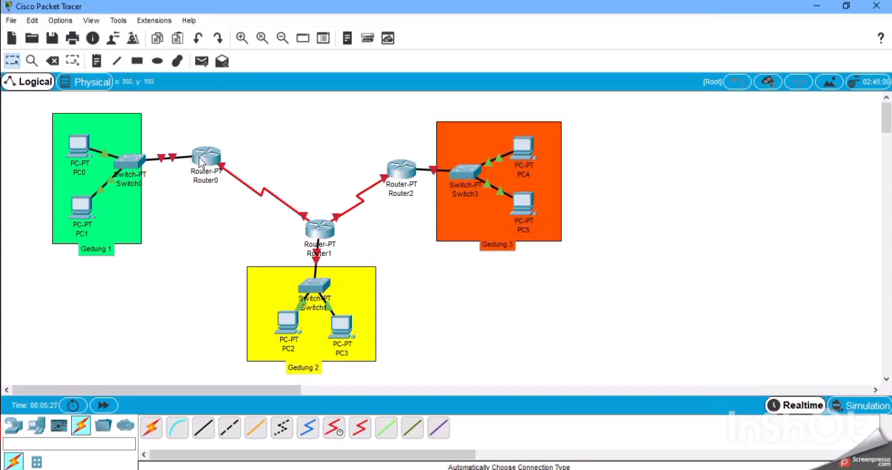
pyautogui.doubleClick(206, 159)
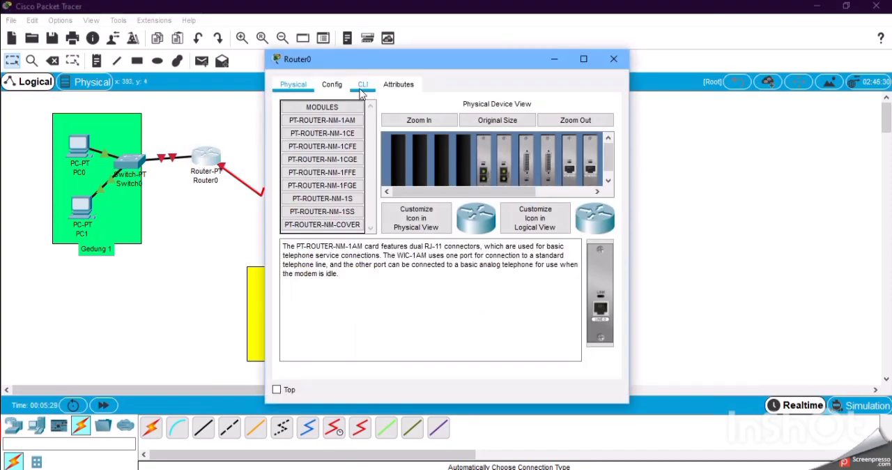
pyautogui.click(363, 84)
pyautogui.tripleClick(595, 337)
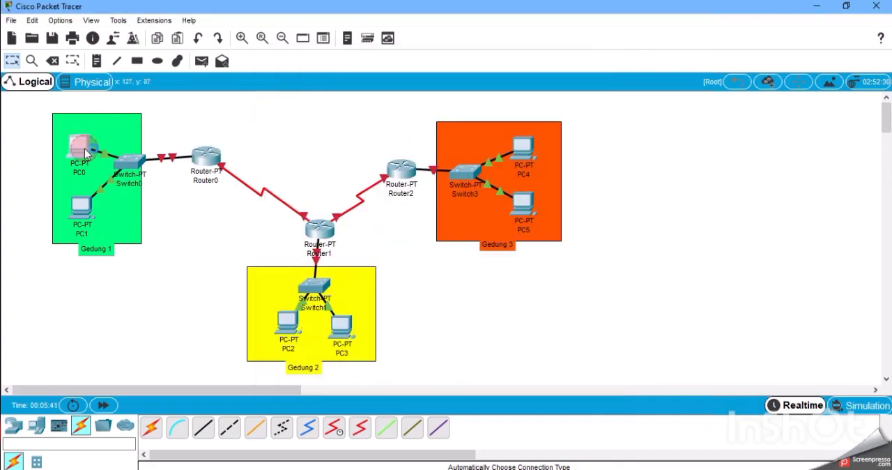
# Configure PC0 with static IP address 192.1.1.50, subnet mask 255.255.255.0 and default gateway 192.1.1.1.
pyautogui.doubleClick(79, 147)
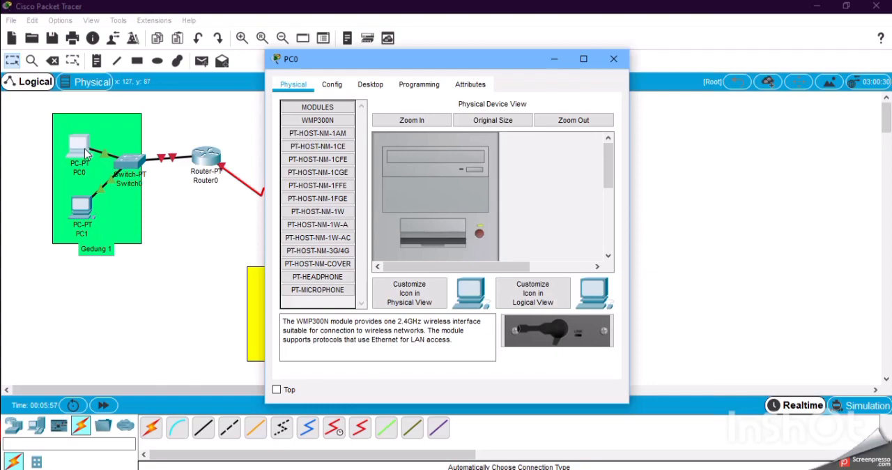
pyautogui.click(380, 84)
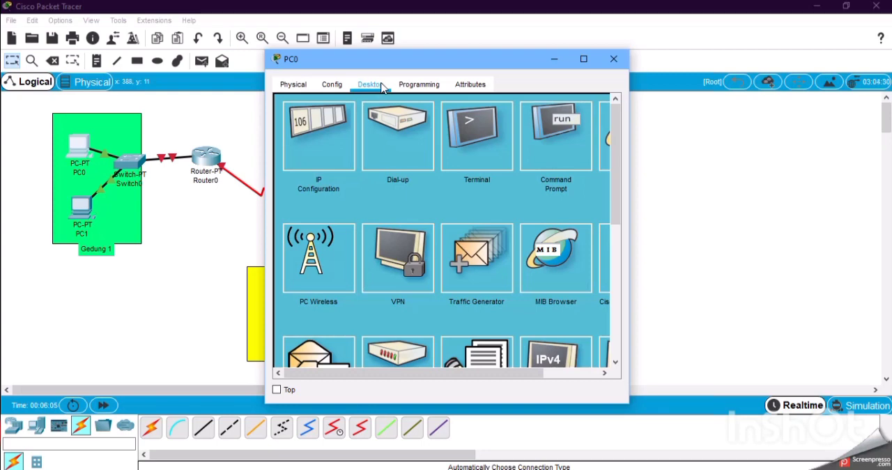
pyautogui.click(344, 137)
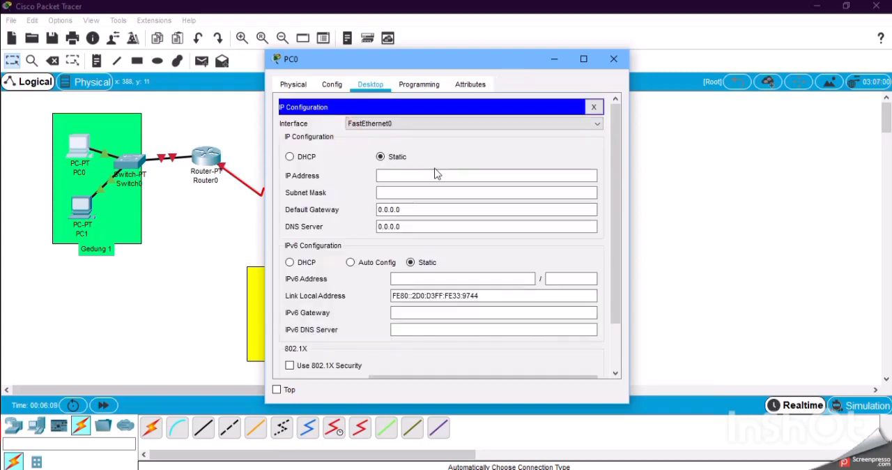
pyautogui.click(434, 178)
pyautogui.write('192.1.1.50')
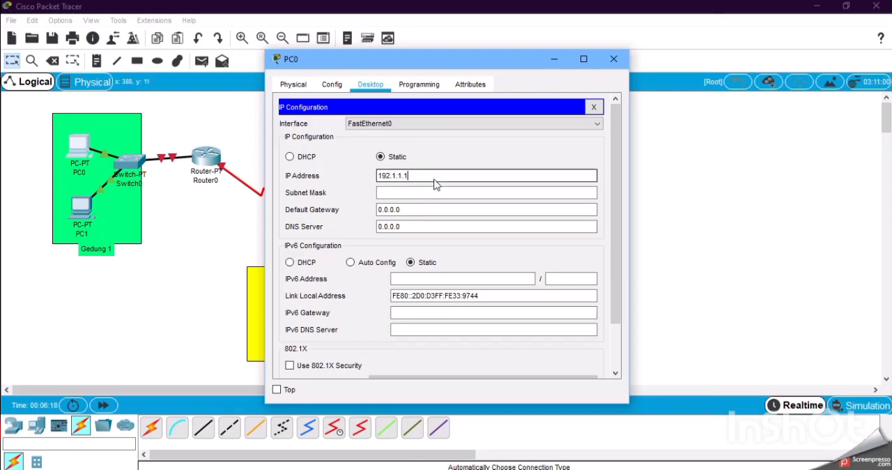
pyautogui.click(446, 192)
pyautogui.click(460, 210)
pyautogui.press('BackSpace')
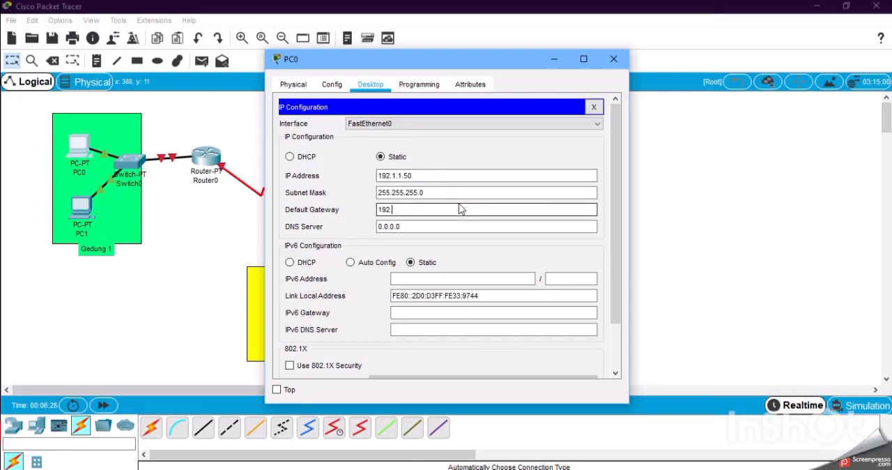
pyautogui.write('.1.1')
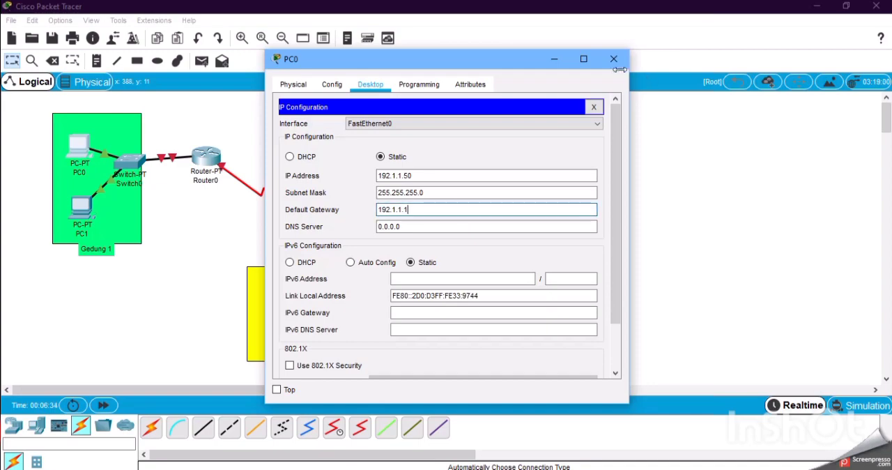
pyautogui.click(613, 59)
# Configure PC1 with static IP address 192.1.1.60, subnet mask 255.255.255.0 and its network's default gateway.
pyautogui.click(81, 206)
pyautogui.click(370, 85)
pyautogui.click(341, 133)
pyautogui.click(422, 179)
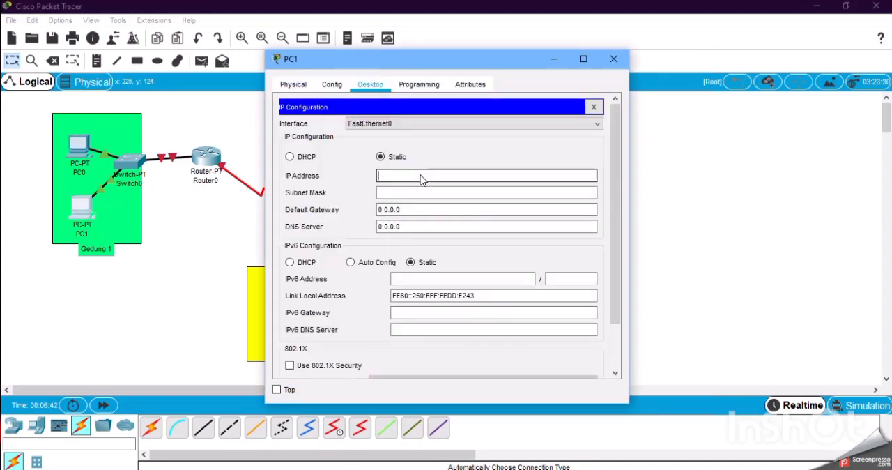
pyautogui.write('192.1.1.60')
pyautogui.click(425, 192)
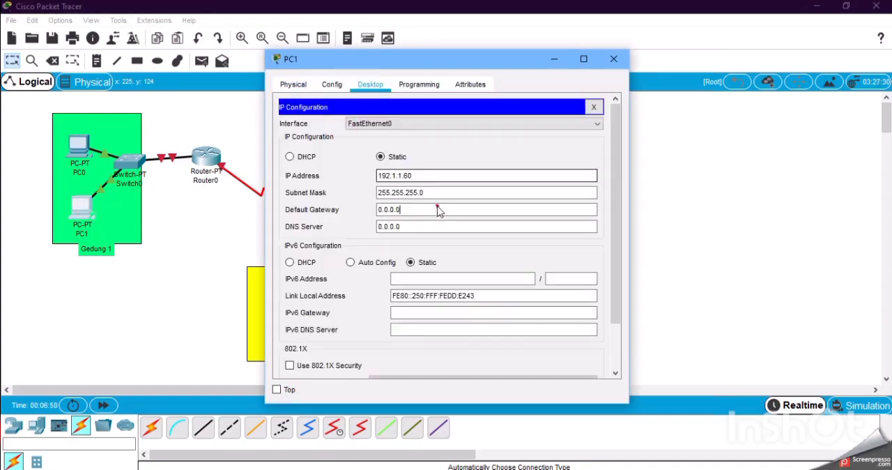
pyautogui.tripleClick(439, 211)
pyautogui.write('192.1.1.1')
pyautogui.click(613, 59)
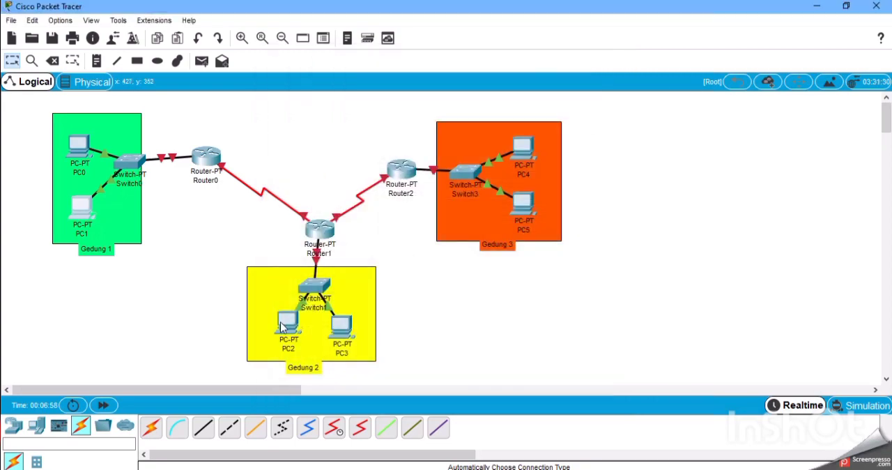
# Configure PC2 with static IP address 192.10.10.70, subnet mask 255.255.255.0 and default gateway 192.10.10.1.
pyautogui.click(287, 325)
pyautogui.click(370, 85)
pyautogui.click(341, 133)
pyautogui.click(427, 178)
pyautogui.write('192')
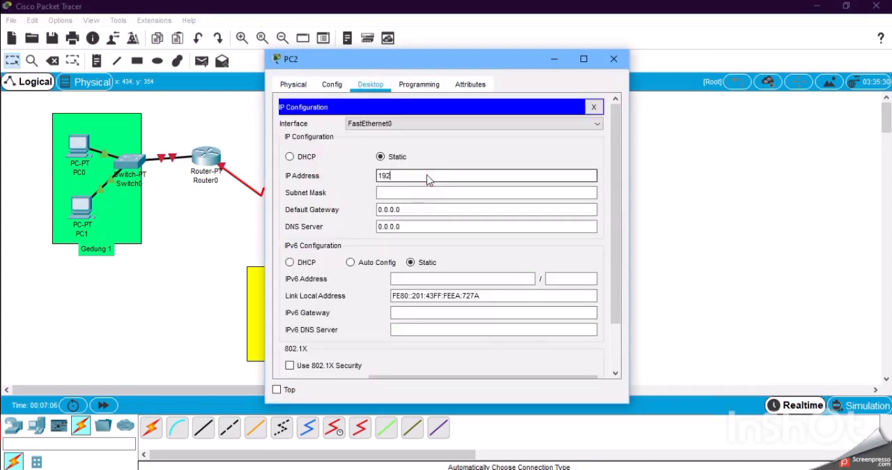
pyautogui.write('.10.10.70')
pyautogui.click(446, 209)
pyautogui.write('1')
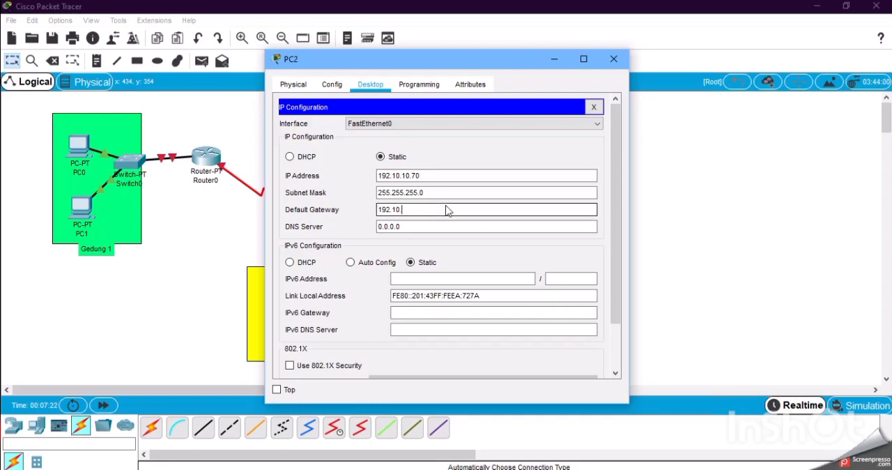
pyautogui.click(614, 58)
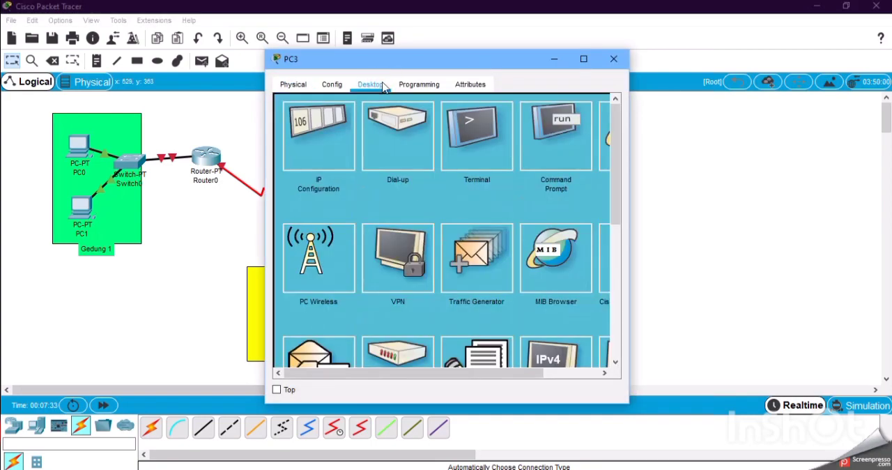
# Configure PC3 with static IP address 192.10.10.80, subnet mask 255.255.255.0 and default gateway 192.10.10.1.
pyautogui.click(319, 136)
pyautogui.click(458, 179)
pyautogui.write('192.10.10.1')
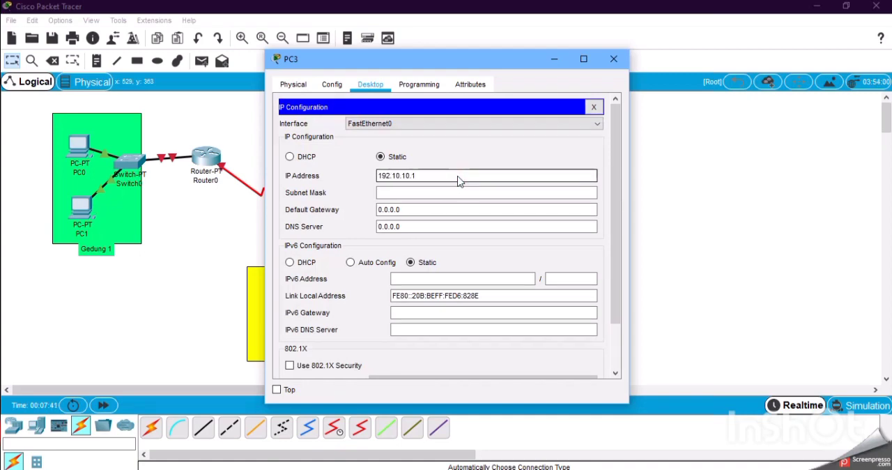
pyautogui.press('BackSpace')
pyautogui.write('80')
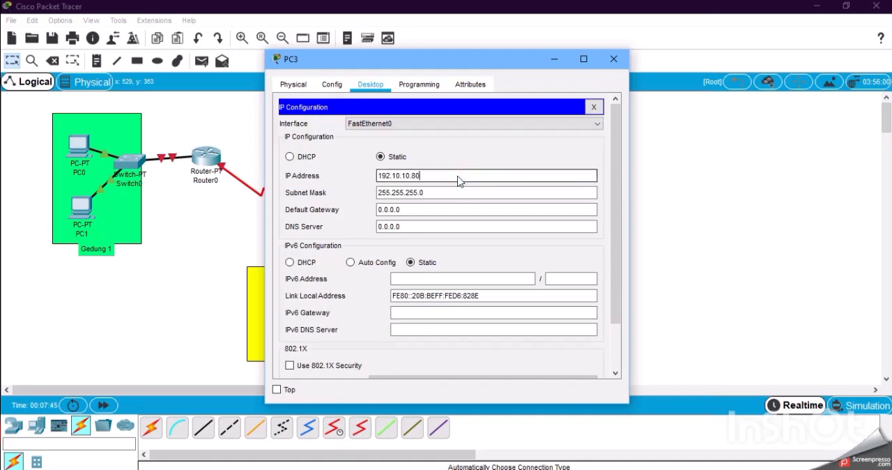
pyautogui.click(470, 217)
pyautogui.write('192.10.1')
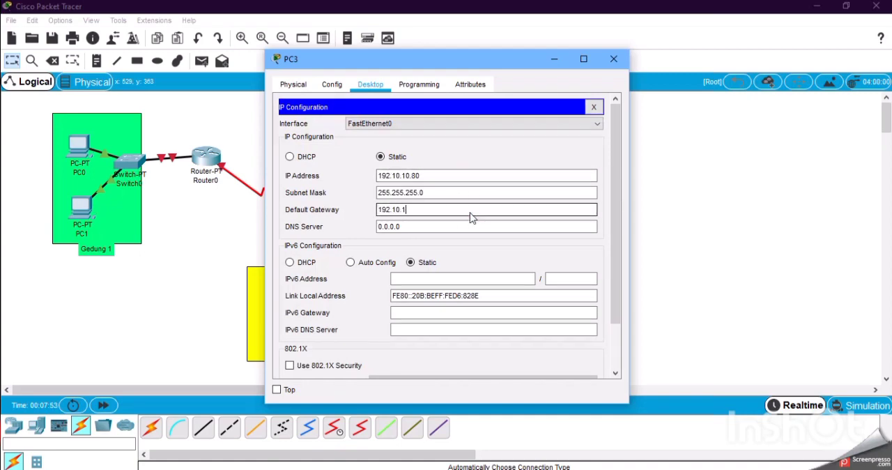
pyautogui.write('0.1')
pyautogui.click(614, 59)
# Configure PC4 with static IP address 192.100.100.90, subnet mask 255.255.255.0 and default gateway 192.100.100.1.
pyautogui.click(530, 144)
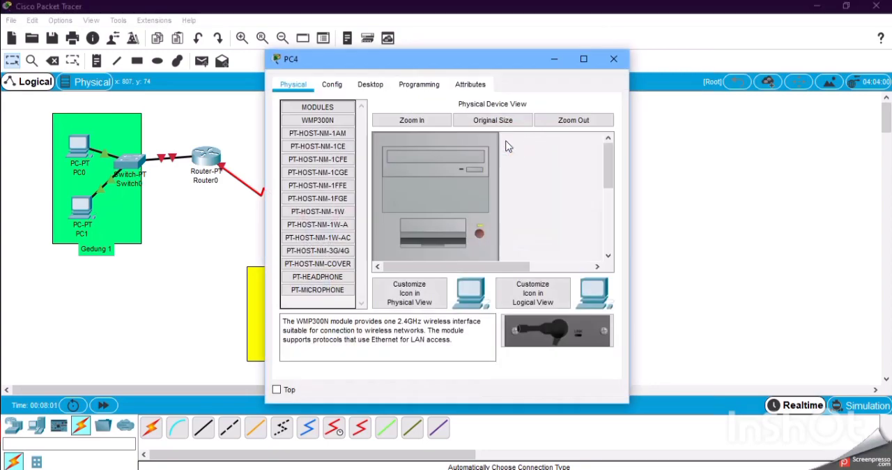
pyautogui.click(380, 88)
pyautogui.click(319, 136)
pyautogui.click(419, 176)
pyautogui.write('192')
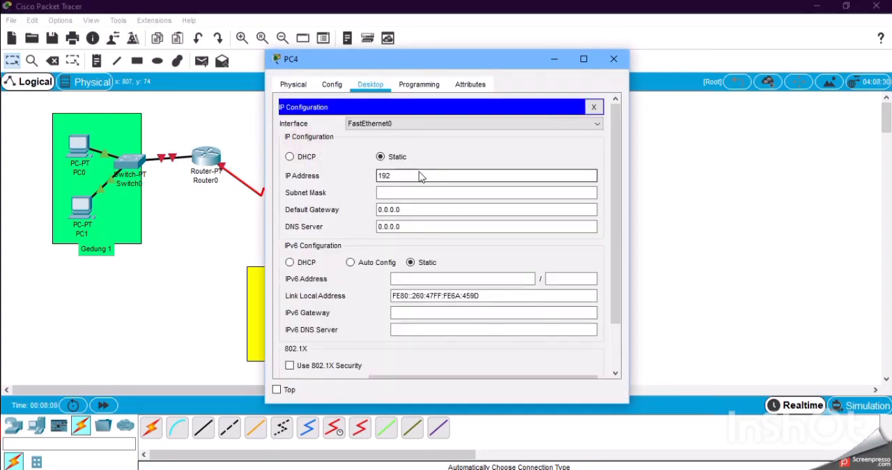
pyautogui.write('.100.100.90')
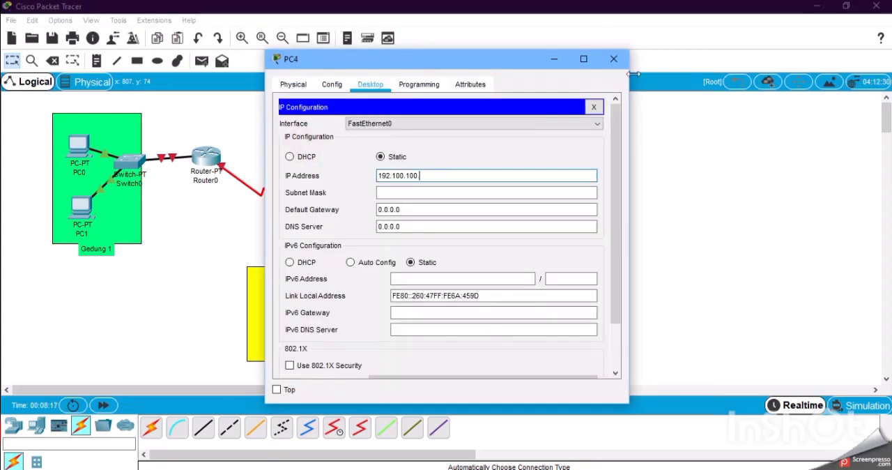
pyautogui.press('Tab')
pyautogui.click(485, 210)
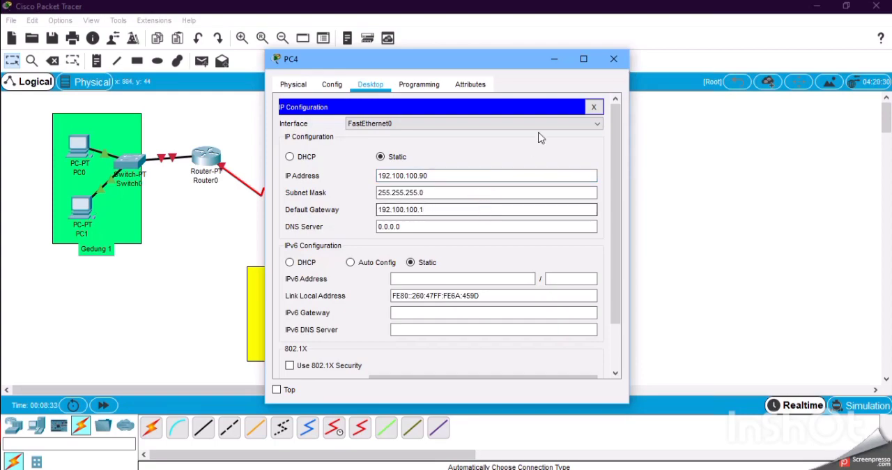
# Open Router0's command line, decline the initial configuration dialog, and enter global configuration mode with en and conf t.
pyautogui.click(613, 59)
pyautogui.click(206, 157)
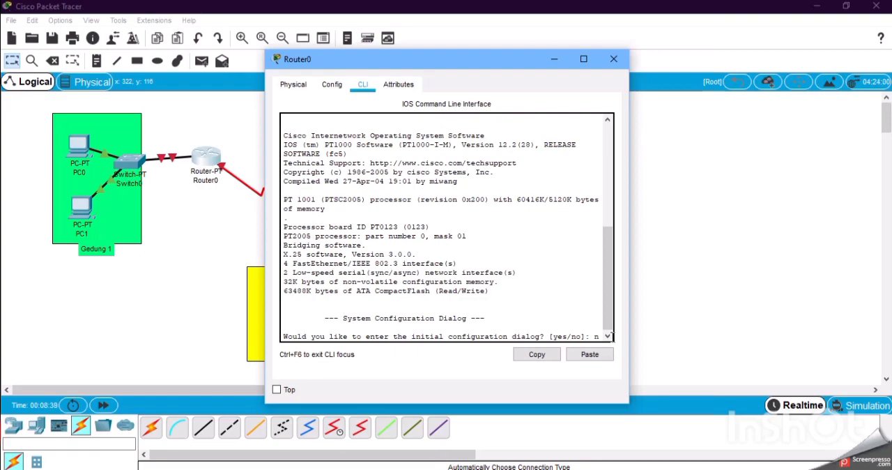
pyautogui.write('n')
pyautogui.press('Return')
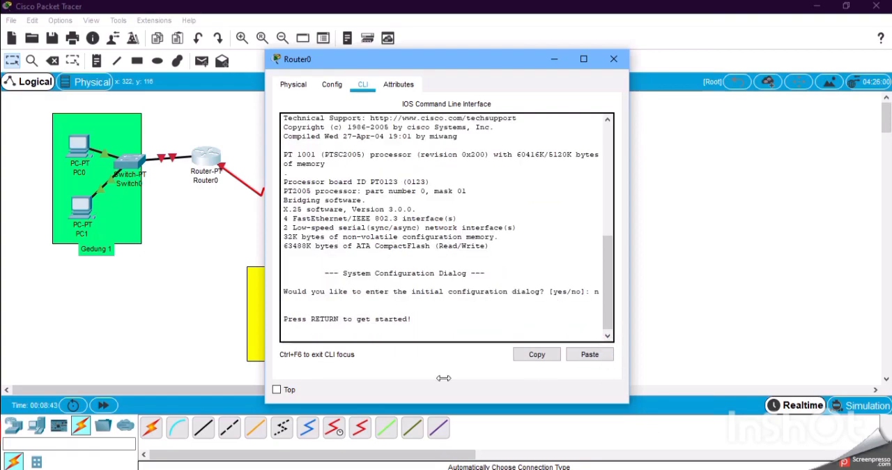
pyautogui.click(584, 60)
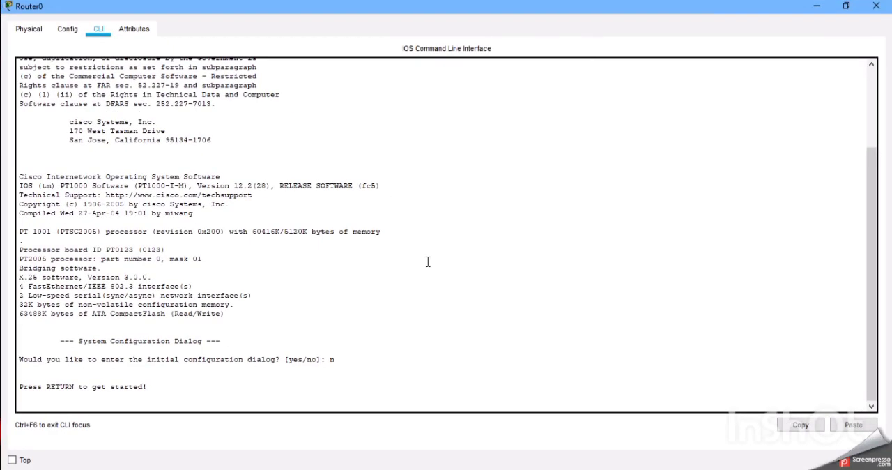
pyautogui.press('Return')
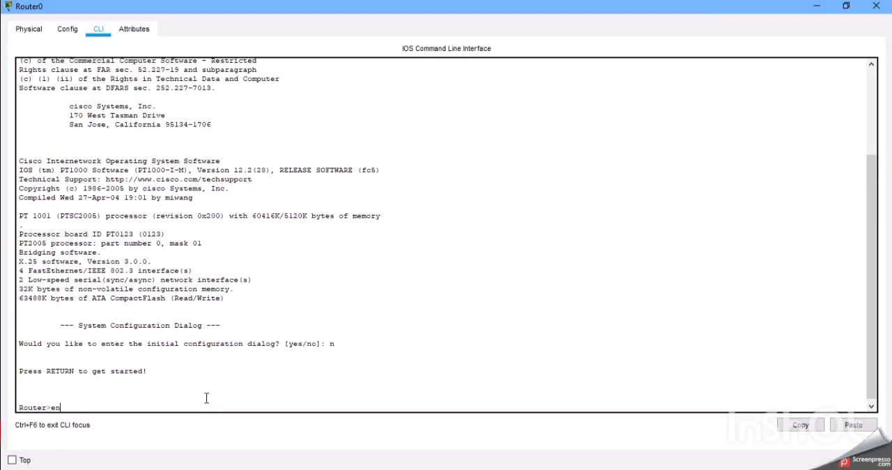
pyautogui.write('en')
pyautogui.press('Return')
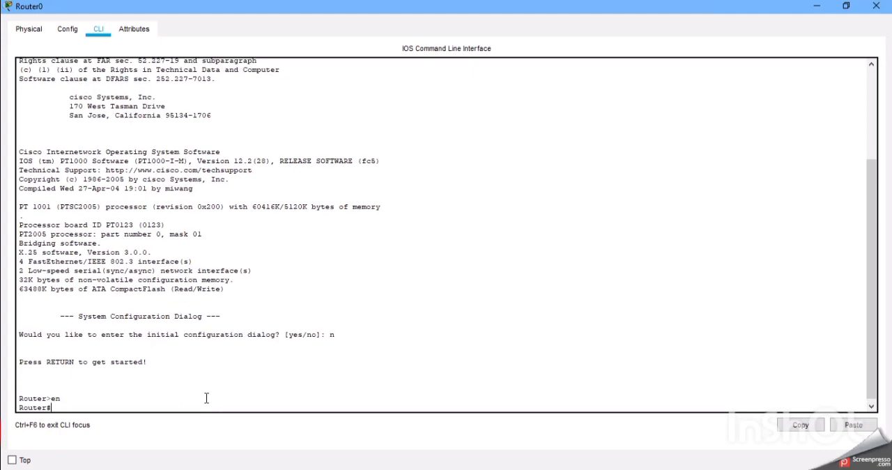
pyautogui.write('conf t')
pyautogui.press('Return')
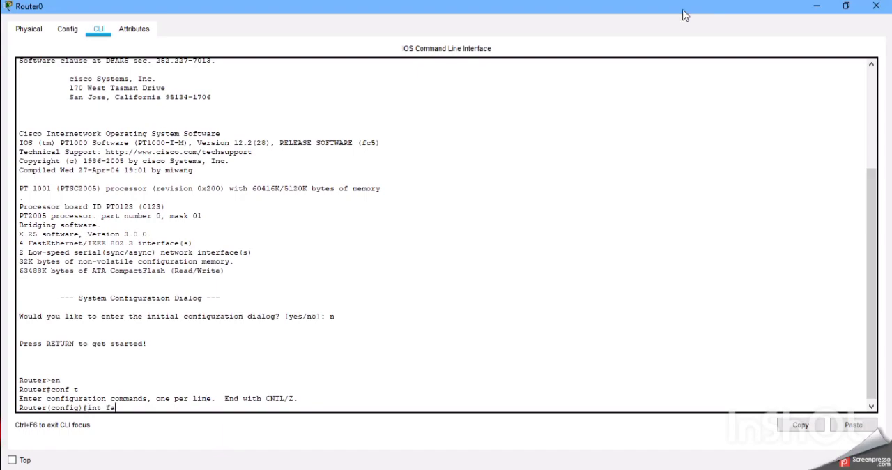
# Restore, resize and move the Router0 window so the command line sits beside the network topology.
pyautogui.moveTo(684, 15); pyautogui.dragTo(556, 52)
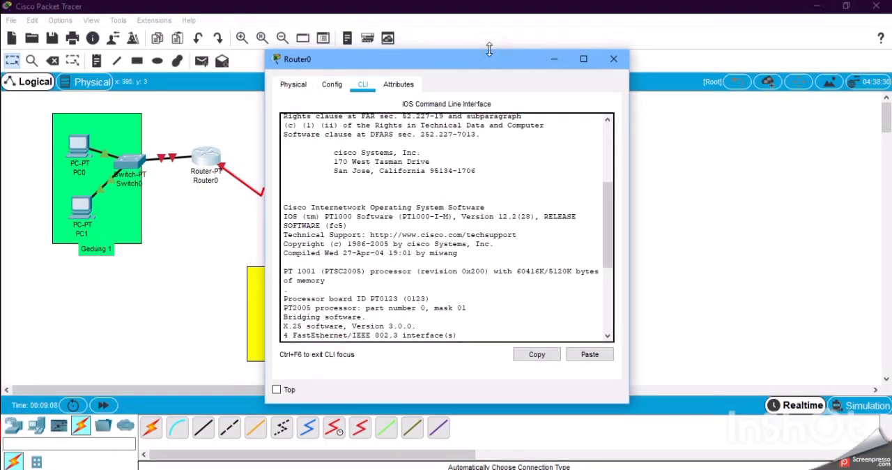
pyautogui.moveTo(490, 49); pyautogui.dragTo(490, 14)
pyautogui.moveTo(632, 172); pyautogui.dragTo(686, 161)
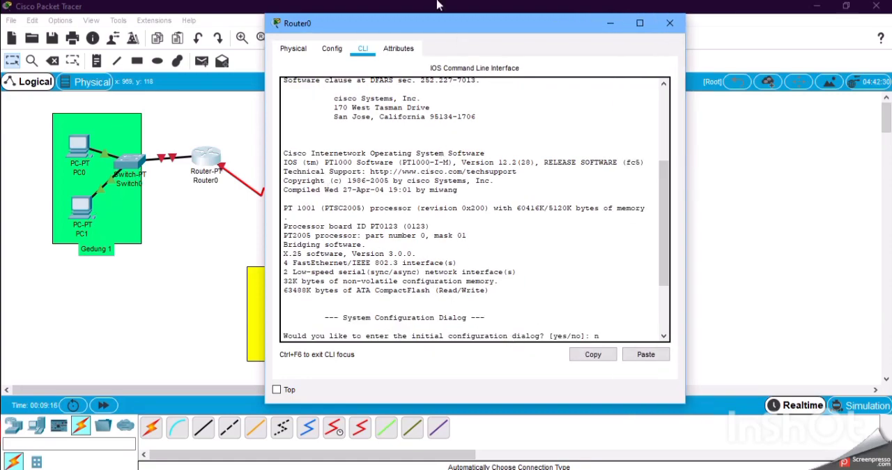
pyautogui.moveTo(452, 32); pyautogui.dragTo(649, 36)
pyautogui.moveTo(647, 410); pyautogui.dragTo(646, 465)
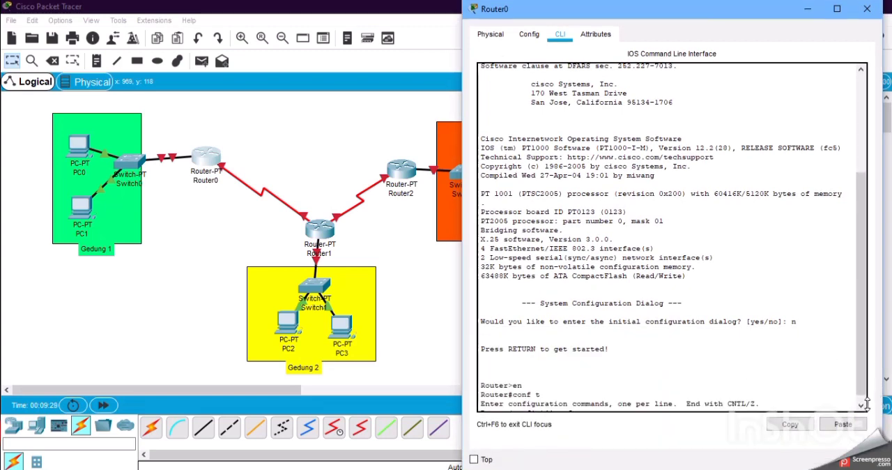
pyautogui.tripleClick(697, 174)
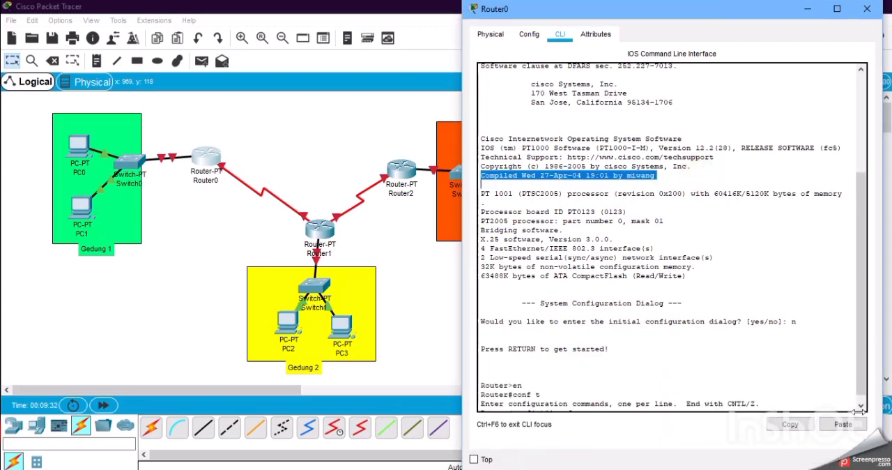
# Select interface fa0/0 on Router0 and enable it with no sh.
pyautogui.write('int fa')
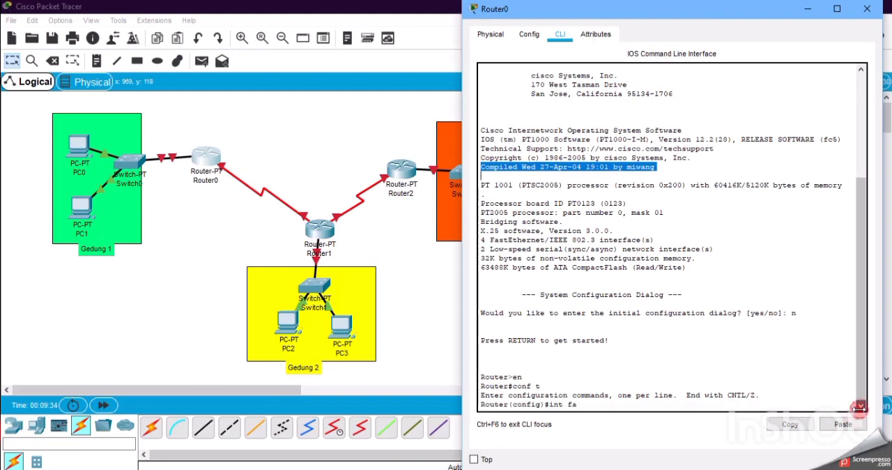
pyautogui.click(578, 403)
pyautogui.rightClick(598, 333)
pyautogui.click(598, 333)
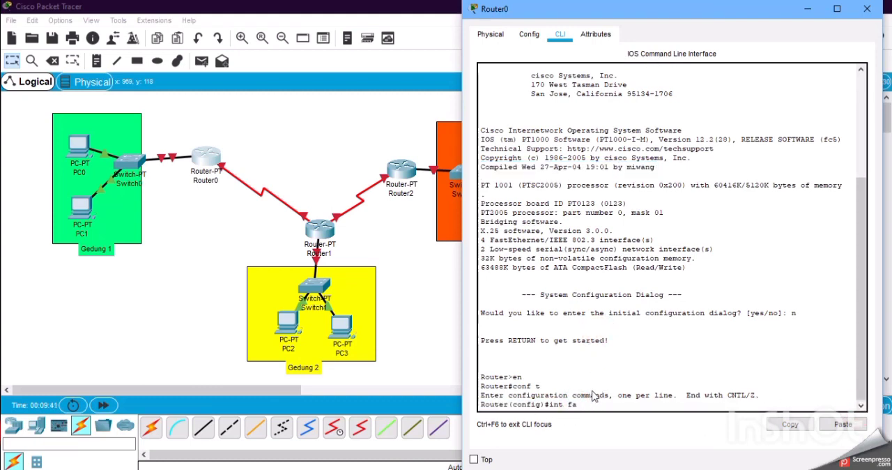
pyautogui.write('0/0')
pyautogui.press('Return')
pyautogui.write('no sh')
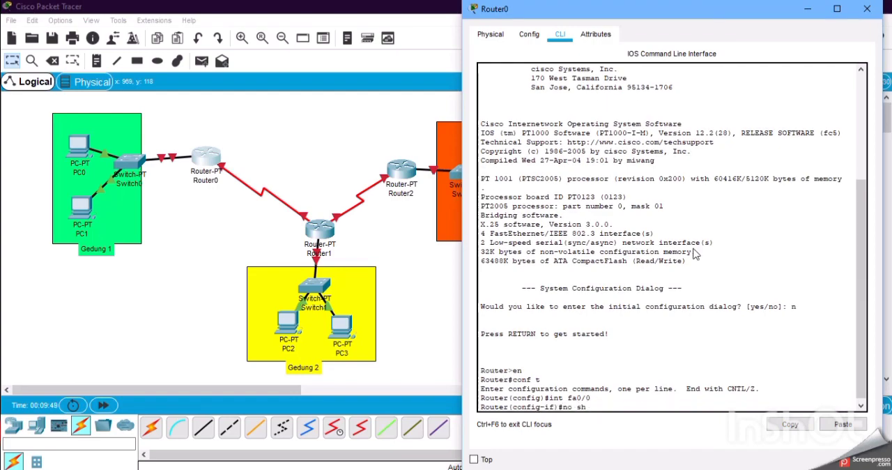
pyautogui.press('Return')
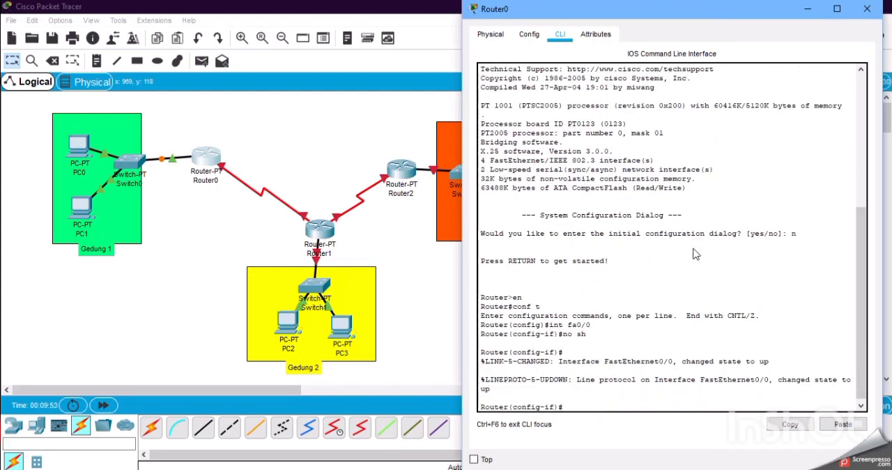
# Assign IP address 192.1.1.1 with mask 255.255.255.0 to Router0's fa0/0 interface and exit interface configuration.
pyautogui.write('ip add 192.1.1.1 255.255.2')
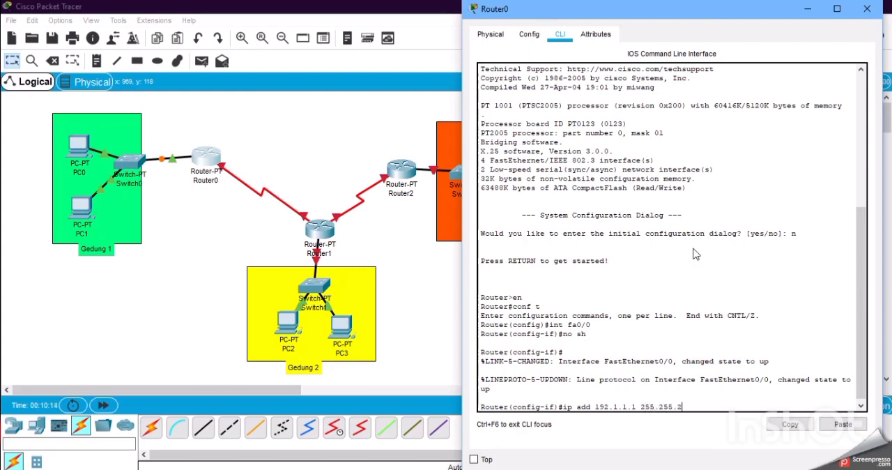
pyautogui.write('55.0')
pyautogui.press('Return')
pyautogui.write('ex')
pyautogui.press('Return')
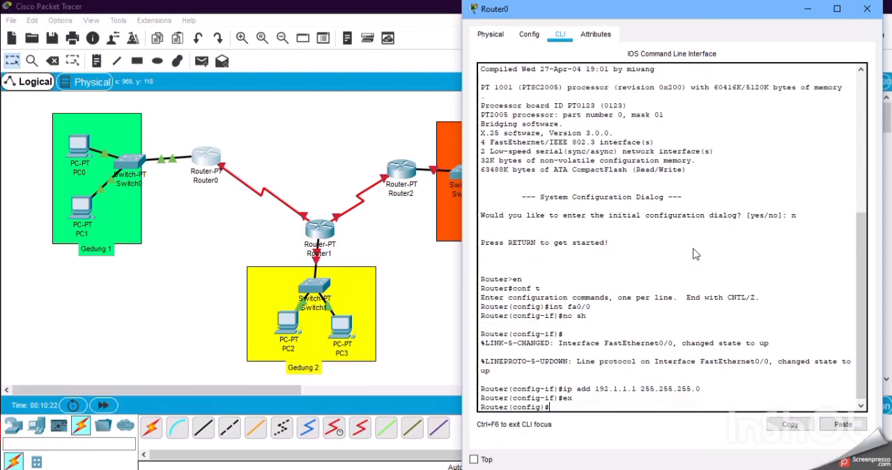
# Select Router0's serial interface se2/0, checking the port label on the topology, and enable it with no sh.
pyautogui.write('int sa')
pyautogui.press('BackSpace')
pyautogui.write('e2/0')
pyautogui.press('Return')
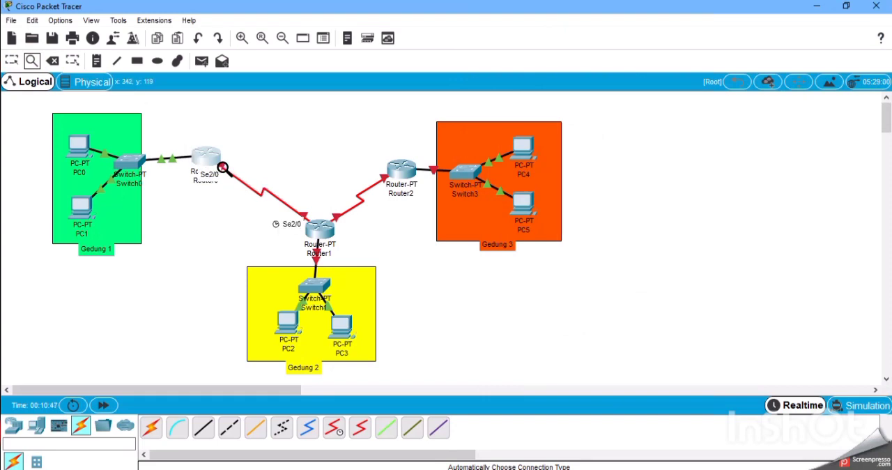
pyautogui.click(10, 61)
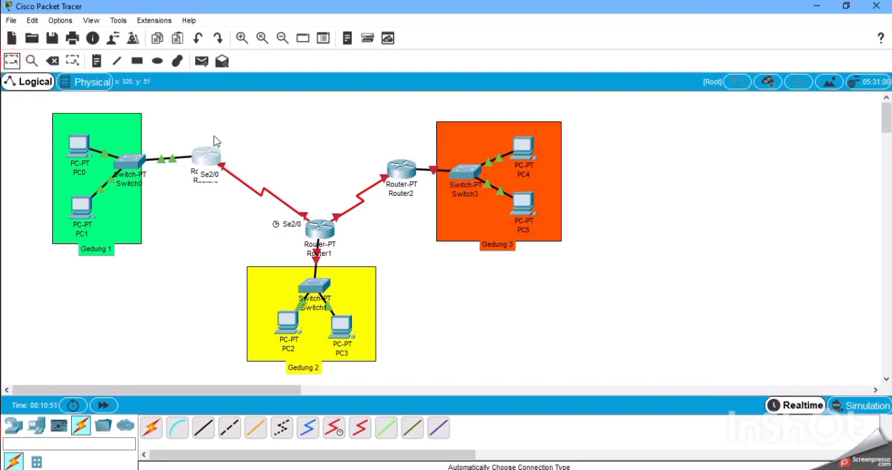
pyautogui.click(205, 156)
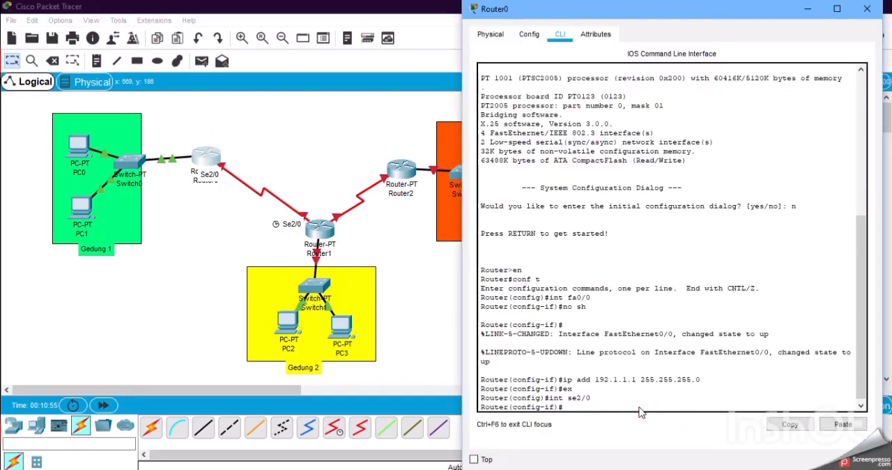
pyautogui.write('no sh')
pyautogui.press('Return')
pyautogui.press('Return')
# Assign IP address 10.10.10.1 with mask 255.255.255.252 to Router0's se2/0 interface and exit interface configuration.
pyautogui.write('ip')
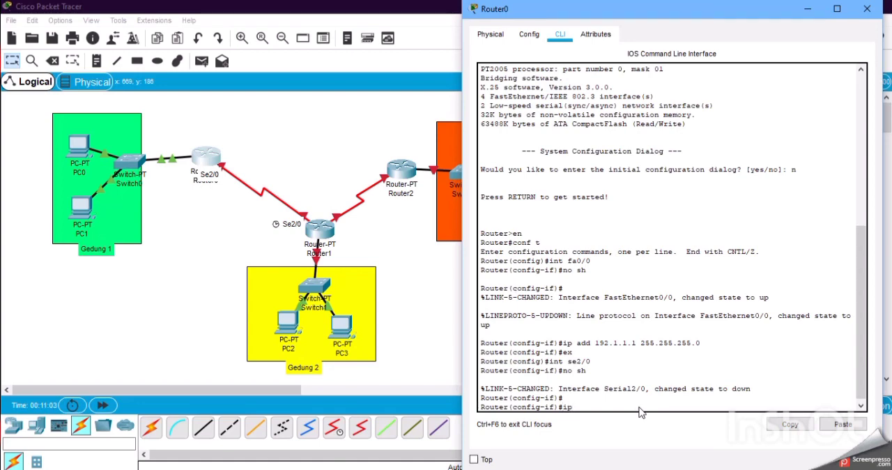
pyautogui.write(' add 192.1')
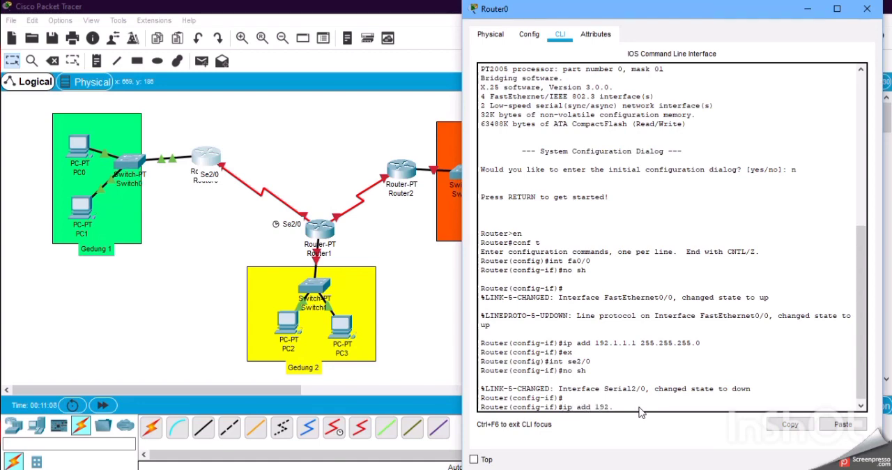
pyautogui.press('BackSpace')
pyautogui.press('BackSpace')
pyautogui.press('BackSpace')
pyautogui.press('BackSpace')
pyautogui.write('0.10.10.1 255.')
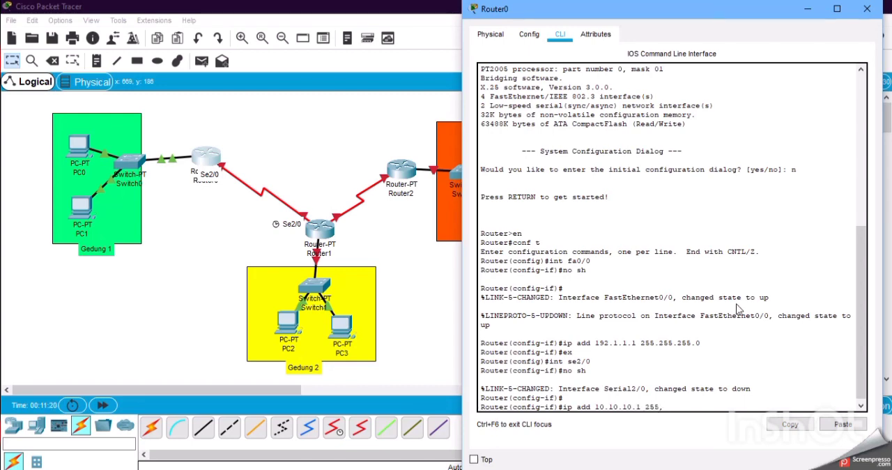
pyautogui.write('255.255.252')
pyautogui.press('Return')
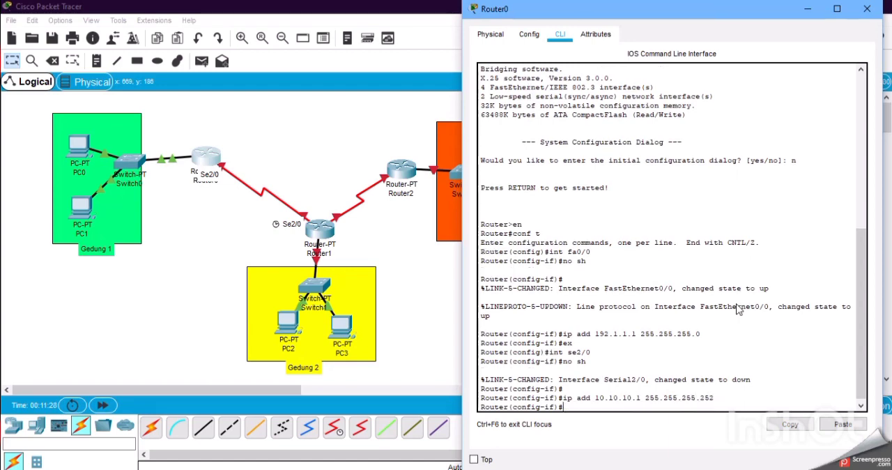
pyautogui.write('ex')
pyautogui.press('Return')
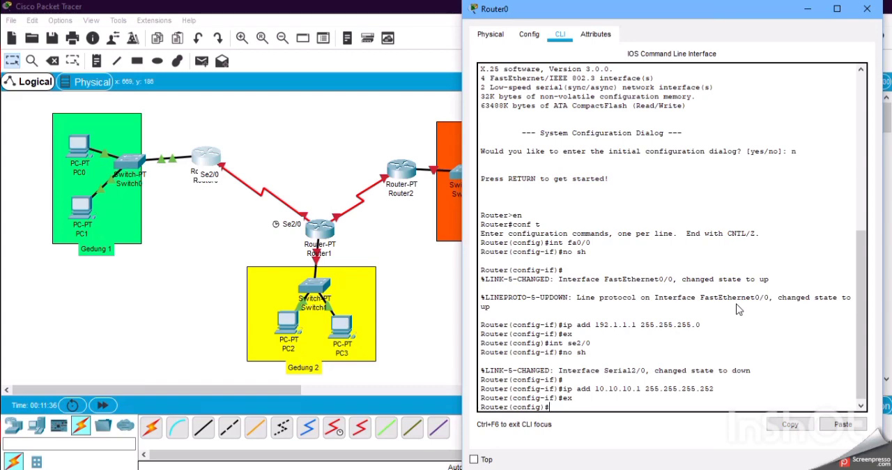
# Start RIP routing on Router0 and add network 192.1.1.0.
pyautogui.write('router rip')
pyautogui.press('Return')
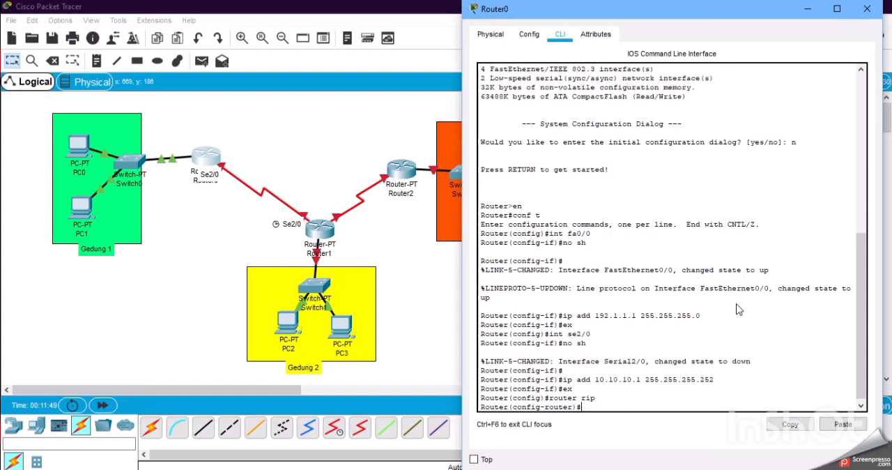
pyautogui.write('network 192.1.1')
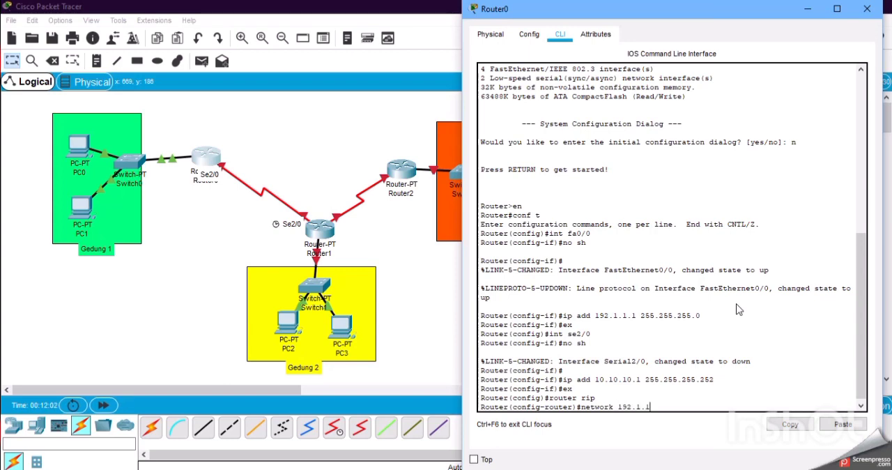
pyautogui.write('.0')
pyautogui.press('Return')
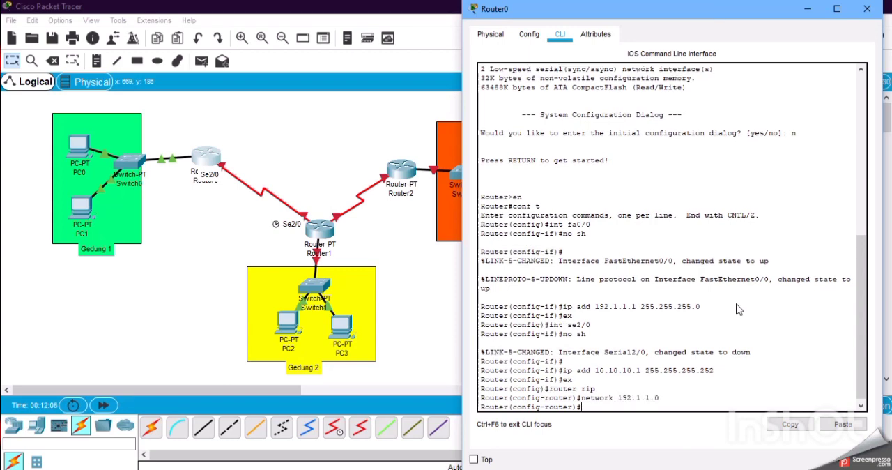
# Add network 10.10.10.0 to Router0's RIP routing, exit router configuration, and close the Router0 window.
pyautogui.write('network 10.10.10.0')
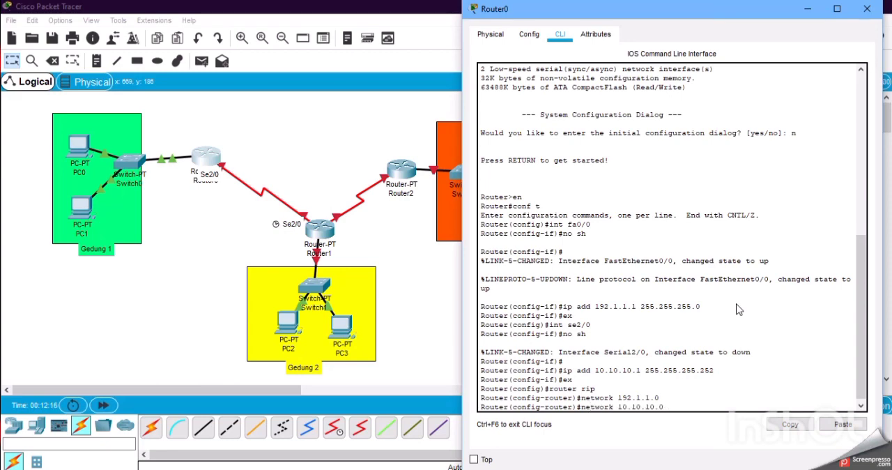
pyautogui.press('Return')
pyautogui.write('er(config-router)#e')
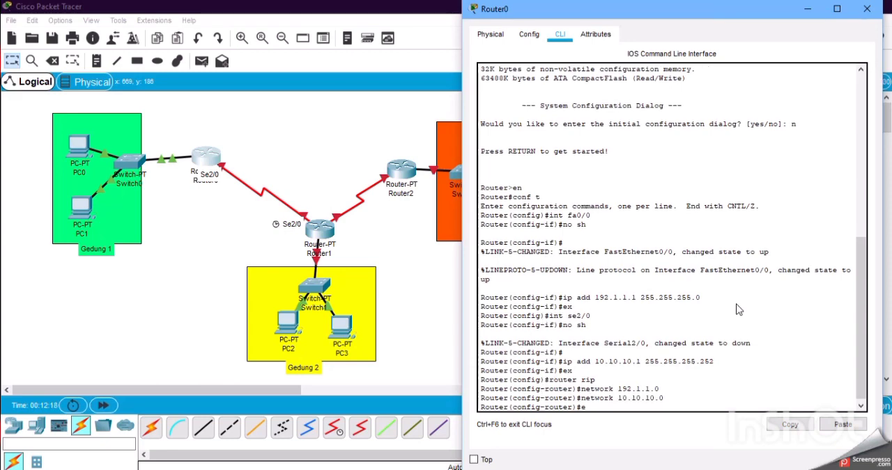
pyautogui.write('x')
pyautogui.press('Return')
pyautogui.click(867, 9)
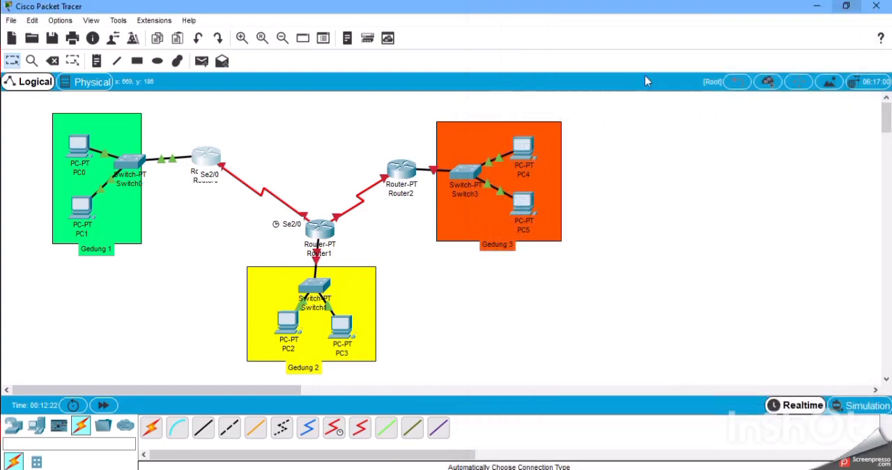
# Open Router1's command line and resize its window to sit beside the topology without covering Router1.
pyautogui.click(319, 228)
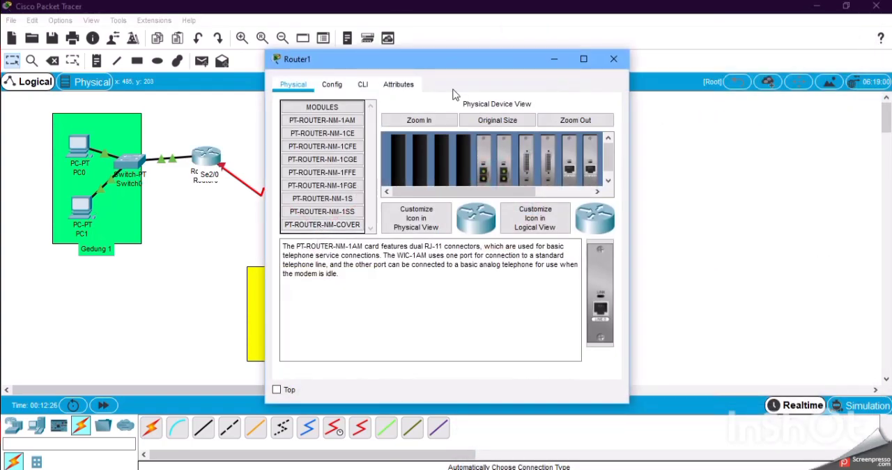
pyautogui.click(366, 85)
pyautogui.click(404, 50)
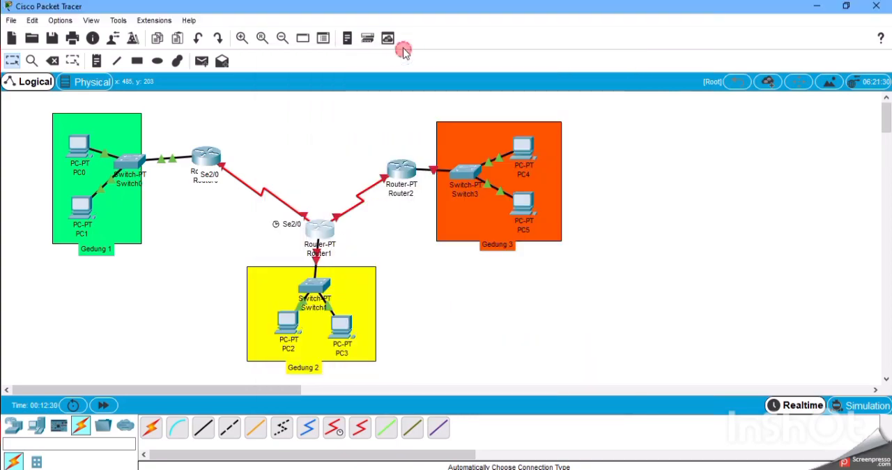
pyautogui.click(320, 230)
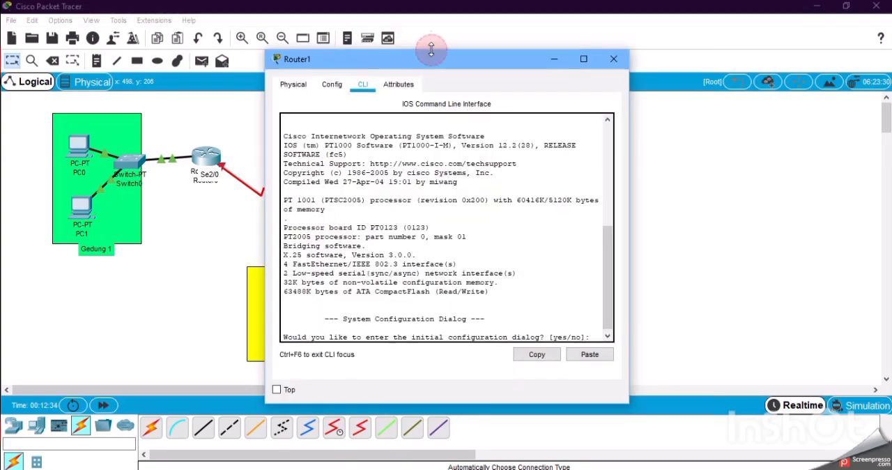
pyautogui.moveTo(432, 48); pyautogui.dragTo(431, 3)
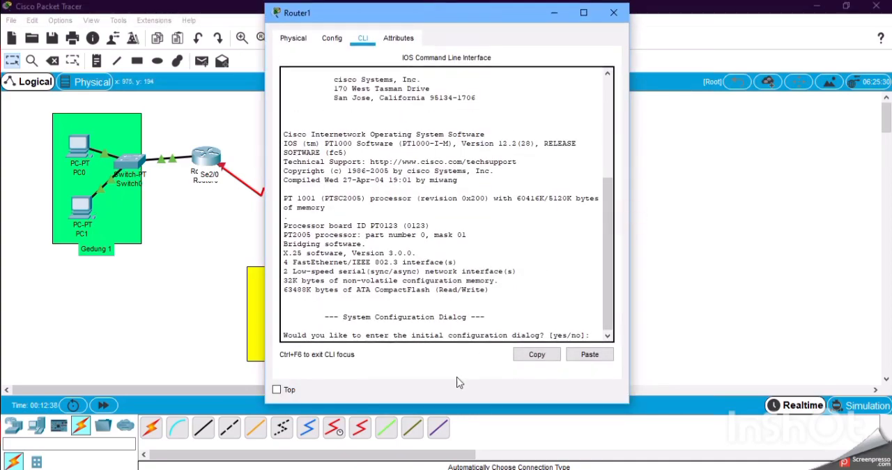
pyautogui.moveTo(457, 404); pyautogui.dragTo(455, 439)
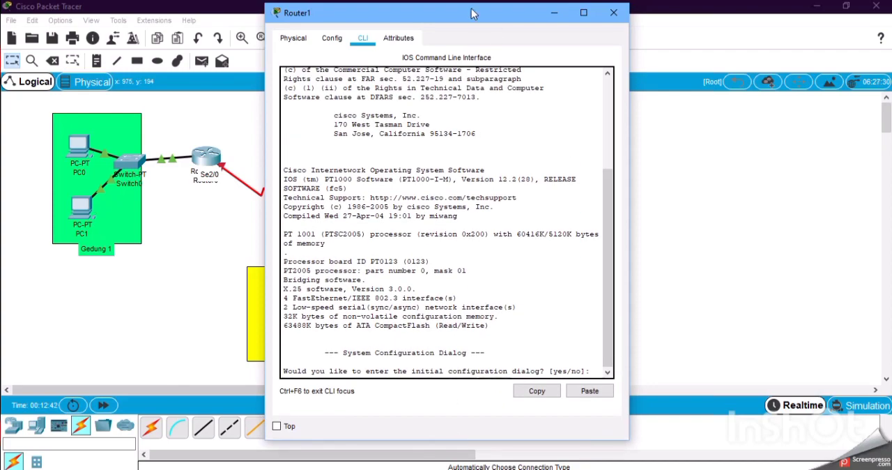
pyautogui.moveTo(468, 4); pyautogui.dragTo(615, 1)
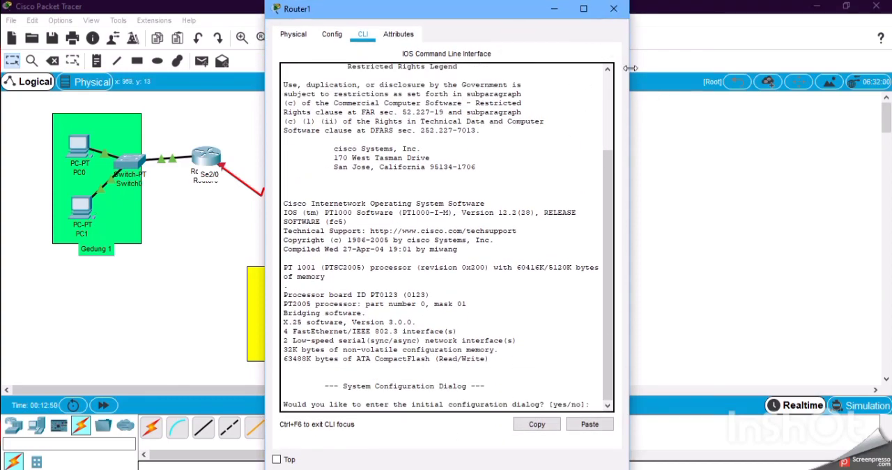
pyautogui.moveTo(630, 68); pyautogui.dragTo(883, 68)
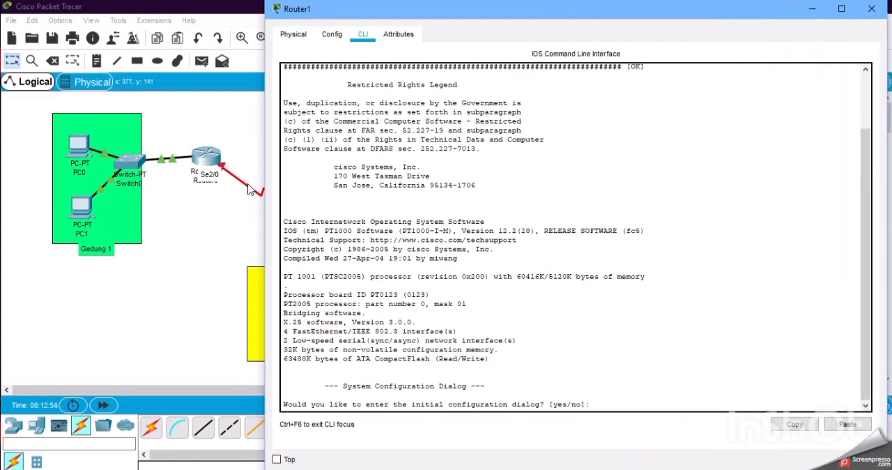
pyautogui.moveTo(266, 184); pyautogui.dragTo(430, 183)
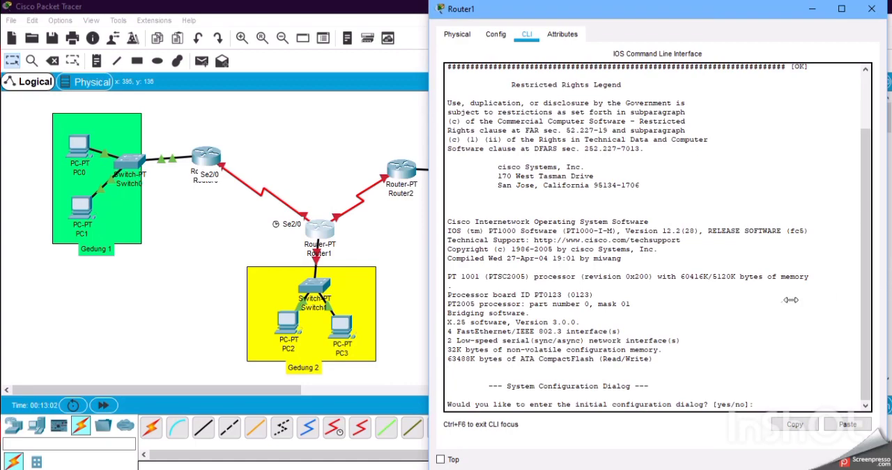
# Decline Router1's initial configuration dialog with no and enter global configuration mode using en and conf t.
pyautogui.press('Return')
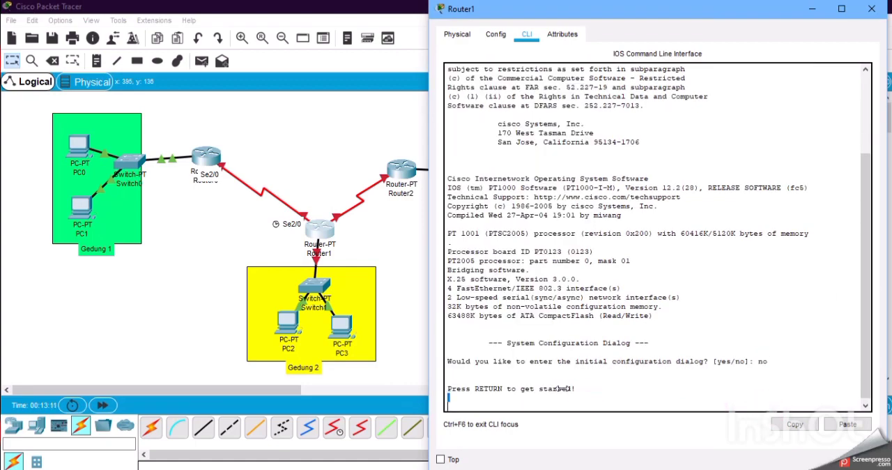
pyautogui.press('Return')
pyautogui.write('en')
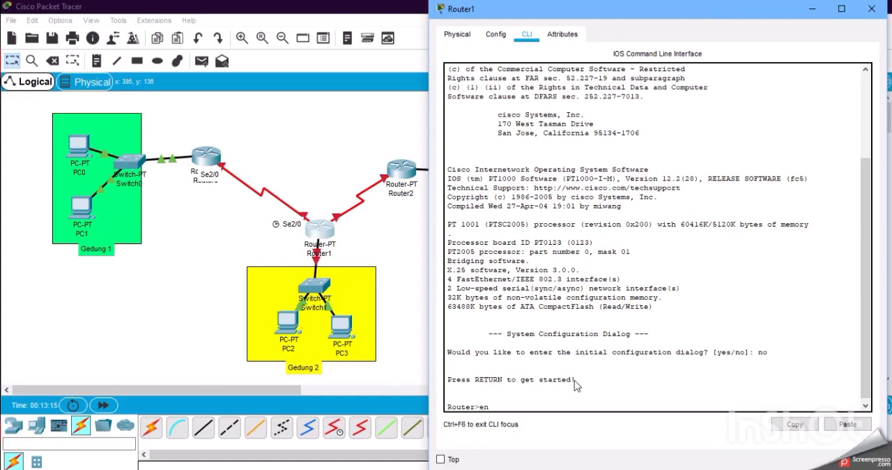
pyautogui.press('Return')
pyautogui.write('conf t')
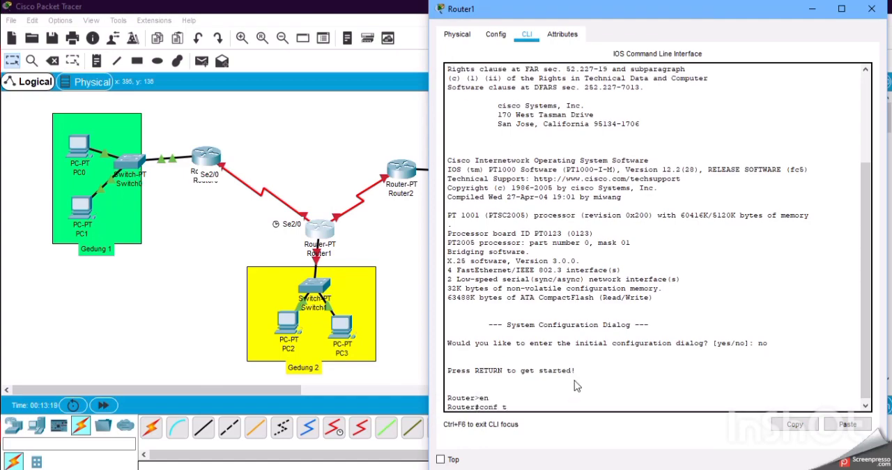
pyautogui.press('Return')
# Select Router1's interface fa0/0 and enable it with no sh.
pyautogui.write('int fa')
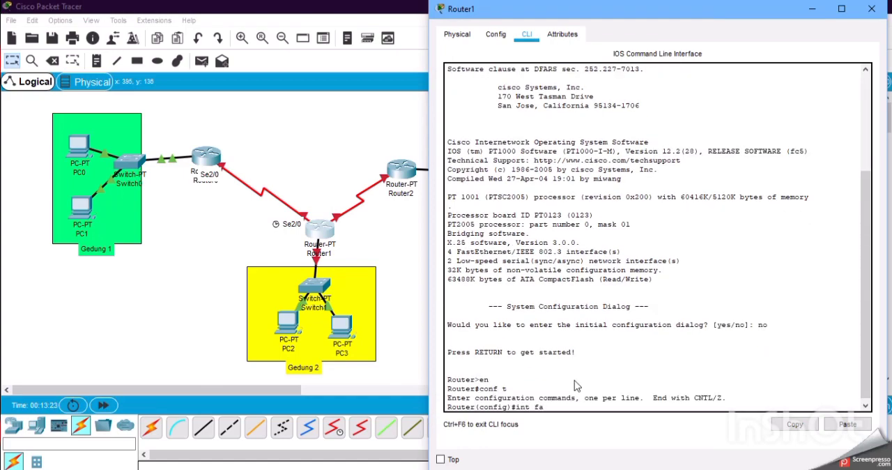
pyautogui.write('0/0')
pyautogui.press('Return')
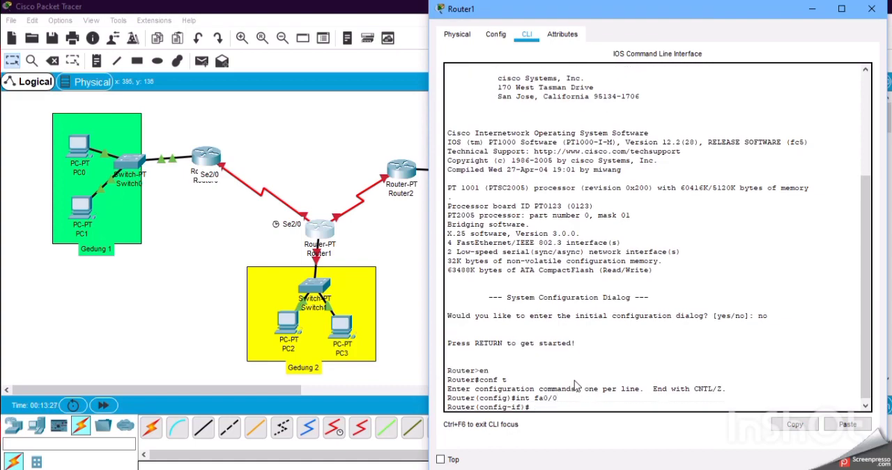
pyautogui.write('no sh')
pyautogui.press('Return')
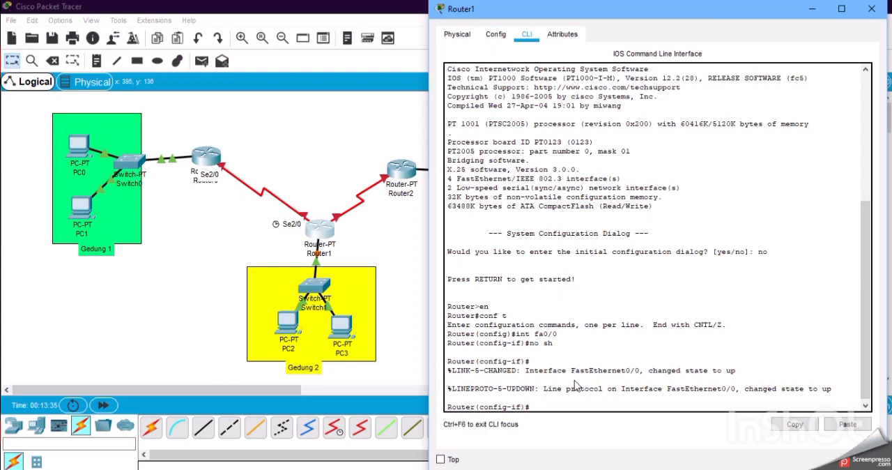
# Assign IP address 192.10.10.1 with mask 255.255.255.0 to Router1's fa0/0 interface and exit interface configuration.
pyautogui.write('ip add 192.10.10.1 255.255.255.0')
pyautogui.press('Return')
pyautogui.write('ex')
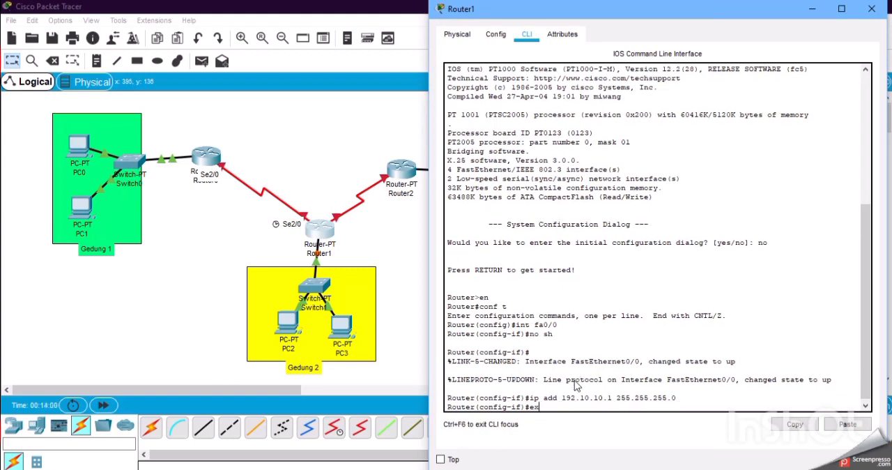
pyautogui.press('Return')
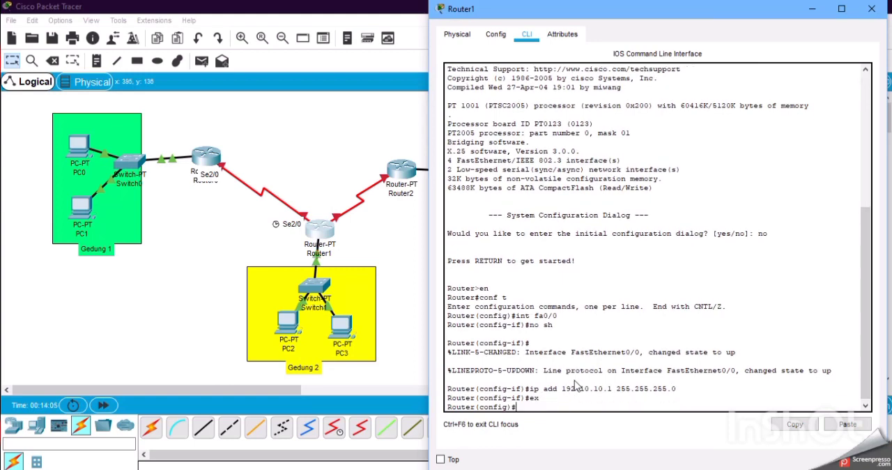
# Select Router1's serial interface se2/0 and enable it with no sh.
pyautogui.write('int se2/0')
pyautogui.press('Return')
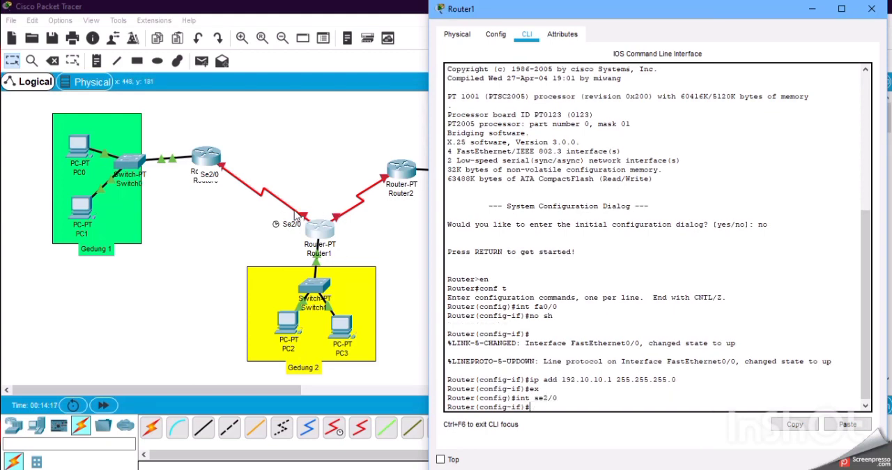
pyautogui.write('no sh')
pyautogui.press('Return')
pyautogui.write('ip ')
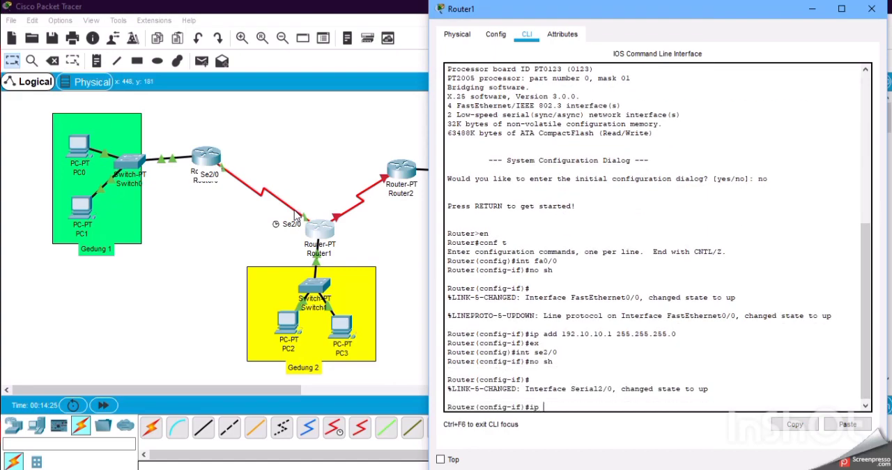
pyautogui.write('add 10.10.')
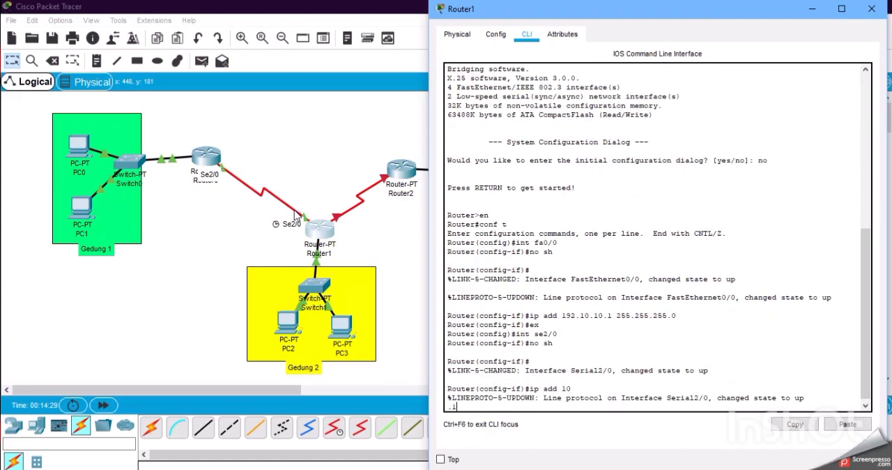
pyautogui.press('Return')
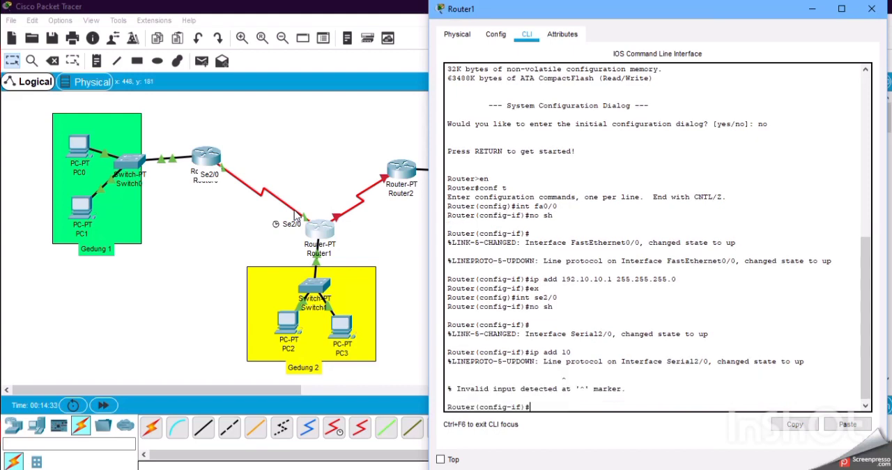
# Assign IP address 10.10.10.2 with mask 255.255.255.252 to Router1's se2/0 interface.
pyautogui.write('ip add 10.10.10.2 255.255.255.2')
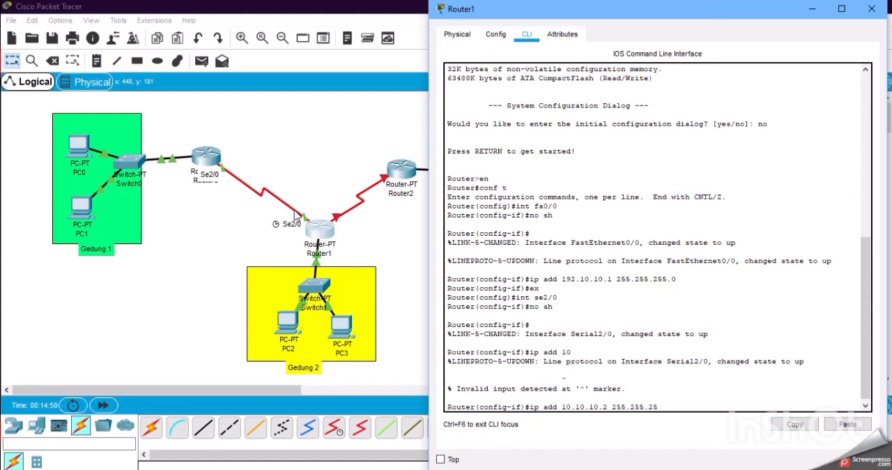
pyautogui.write('52')
pyautogui.press('Return')
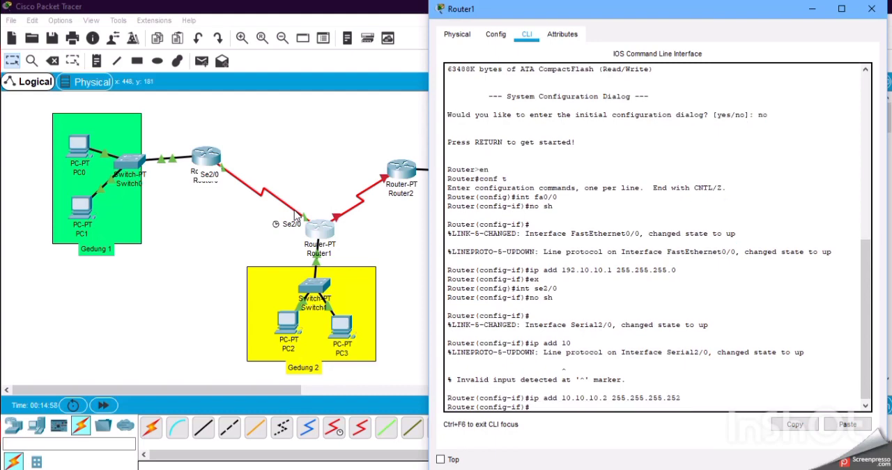
# Set the clock rate of Router1's se2/0 interface to 64000 and exit interface configuration.
pyautogui.write('clock')
pyautogui.write('rate 64000')
pyautogui.press('Return')
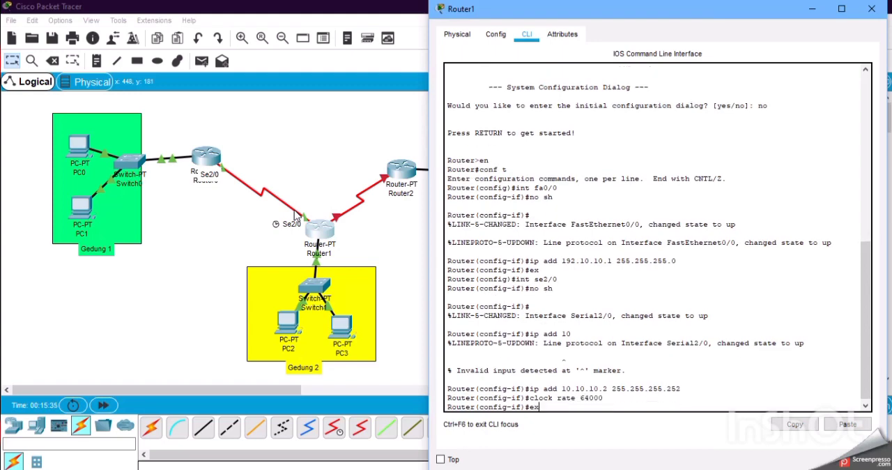
pyautogui.write('ex')
pyautogui.press('Return')
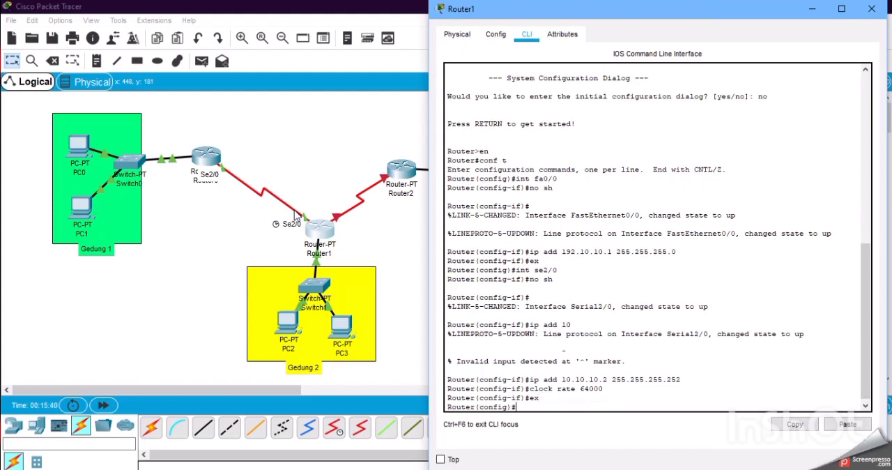
pyautogui.write('rou')
pyautogui.press('BackSpace')
pyautogui.press('BackSpace')
pyautogui.press('BackSpace')
pyautogui.press('BackSpace')
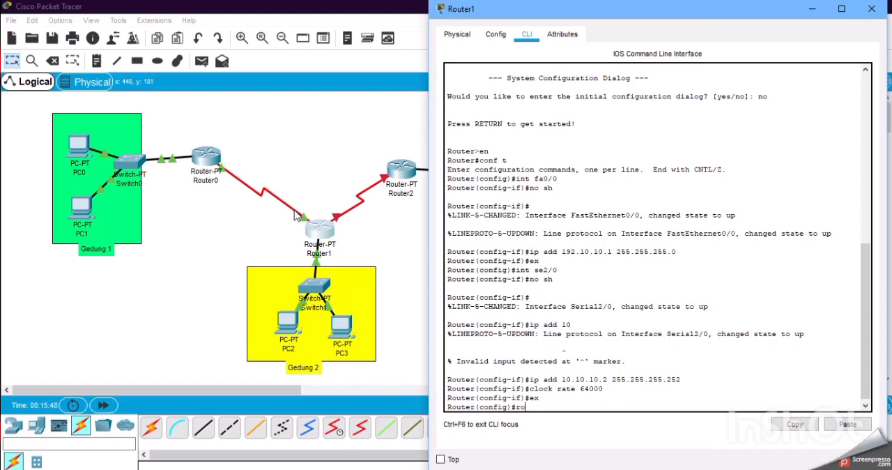
pyautogui.write('outer rip')
pyautogui.press('Return')
pyautogui.write('nfig-router)#n')
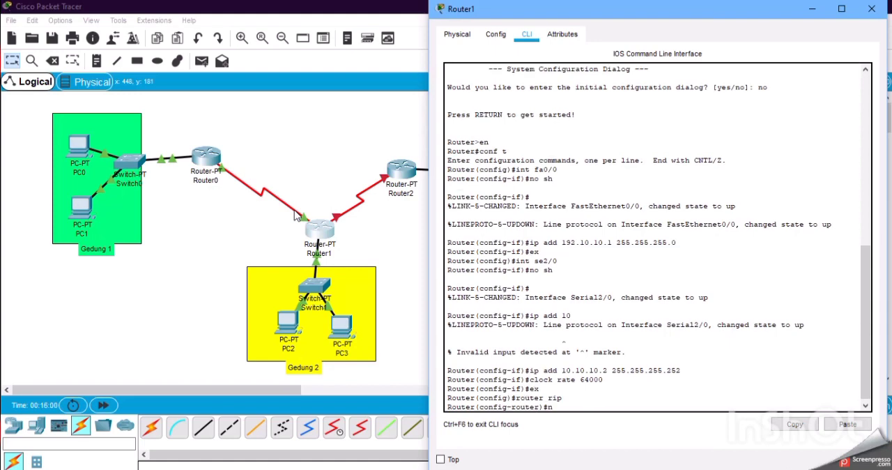
pyautogui.write('et')
pyautogui.press('BackSpace')
pyautogui.press('BackSpace')
pyautogui.press('BackSpace')
pyautogui.write('ex')
pyautogui.press('Return')
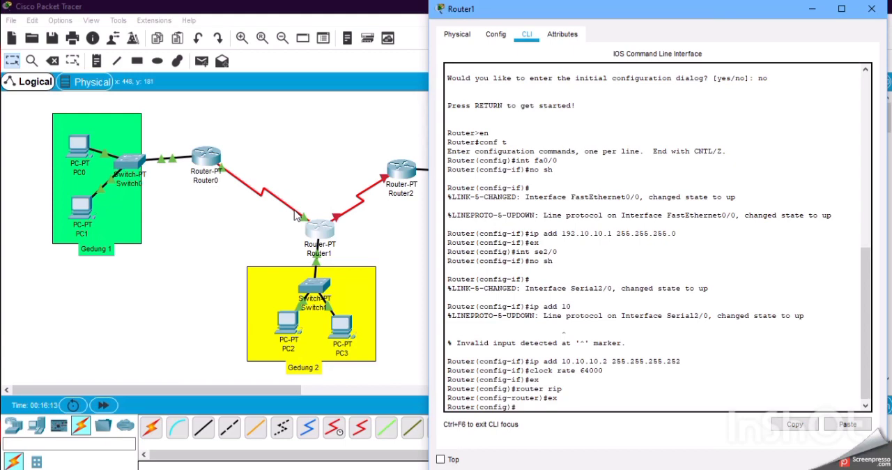
# Select Router1's serial interface se3/0, check its port label on the topology, and enable it with no sh.
pyautogui.write('int se3/')
pyautogui.write('0')
pyautogui.press('Return')
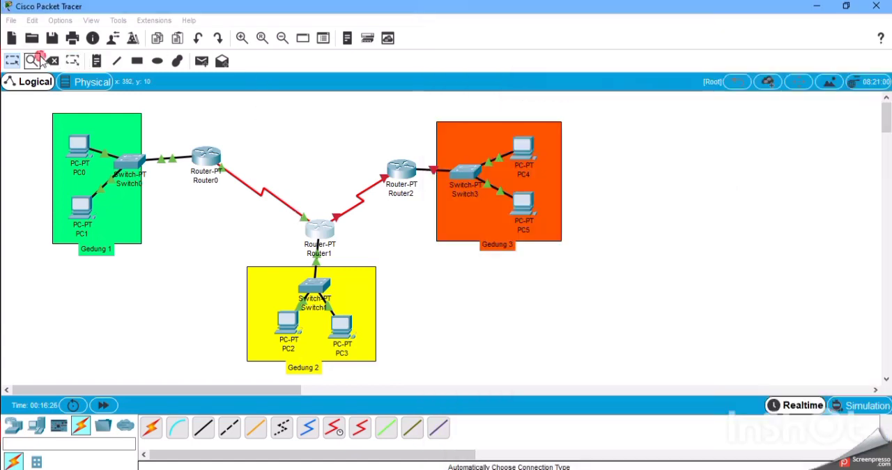
pyautogui.click(40, 60)
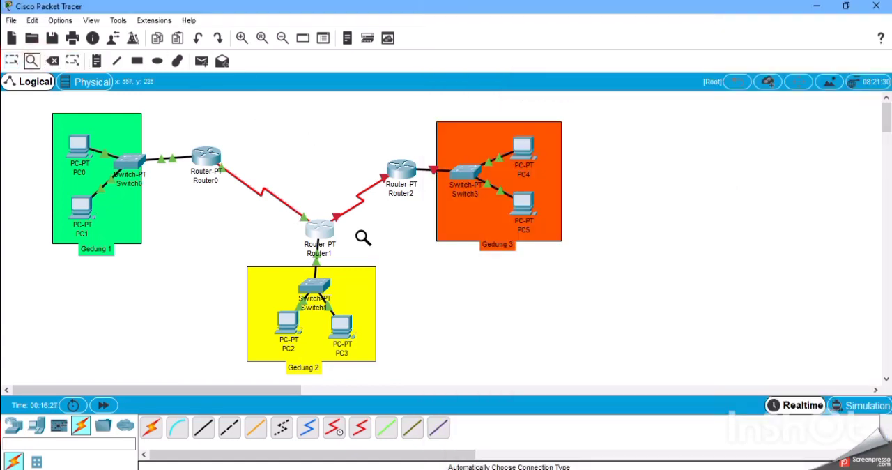
pyautogui.click(329, 230)
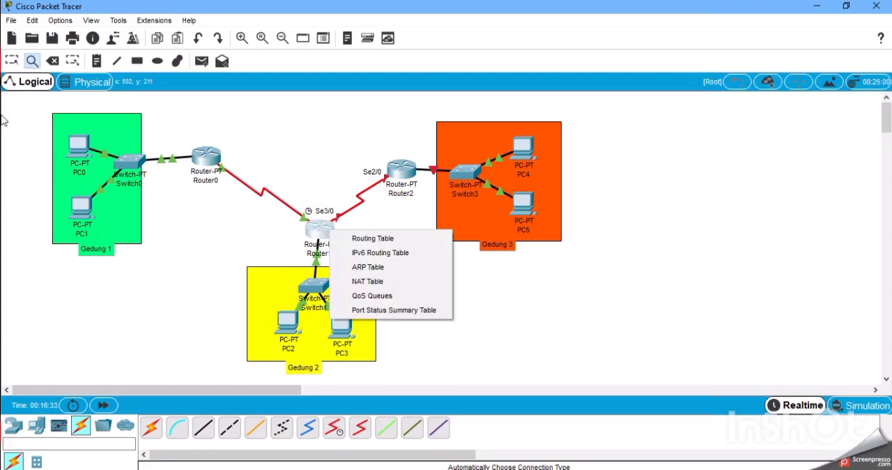
pyautogui.click(11, 60)
pyautogui.click(11, 60)
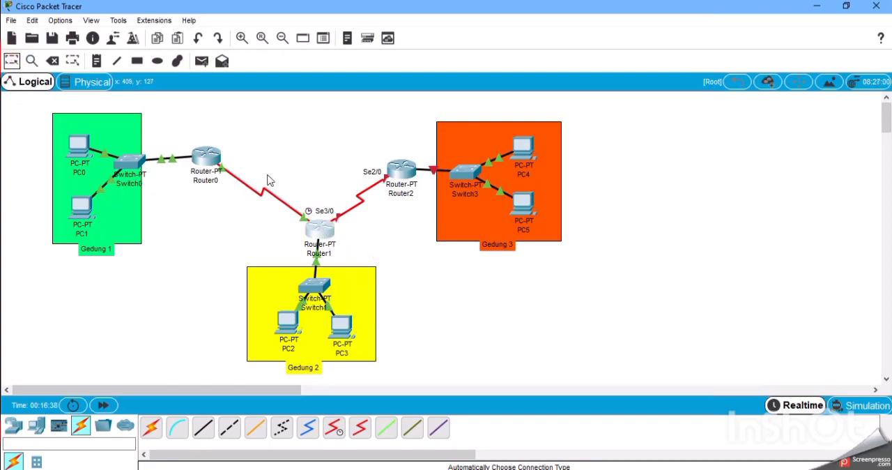
pyautogui.click(325, 231)
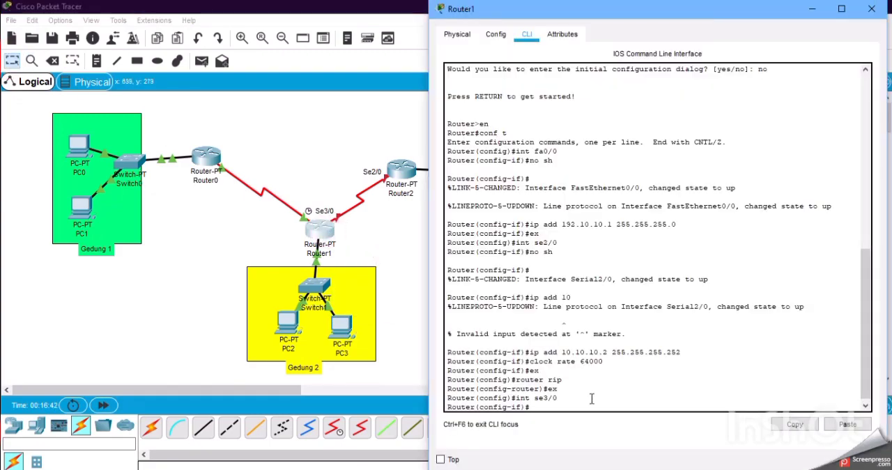
pyautogui.write('no sh')
pyautogui.press('Return')
pyautogui.press('Return')
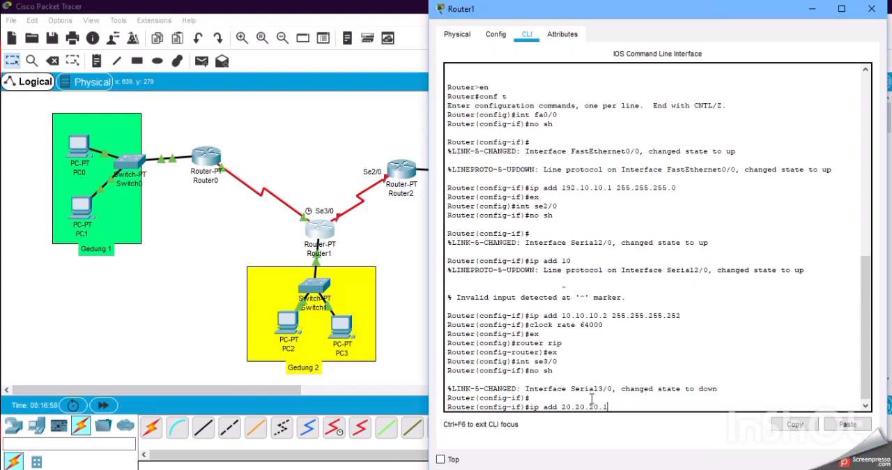
# Assign Router1's se3/0 interface IP address 20.20.20.1 with mask 255.255.255.252 and clock rate 64000, leaving interface configuration when done.
pyautogui.write('ip add 20.20.20.1 255.255.255.252')
pyautogui.press('Return')
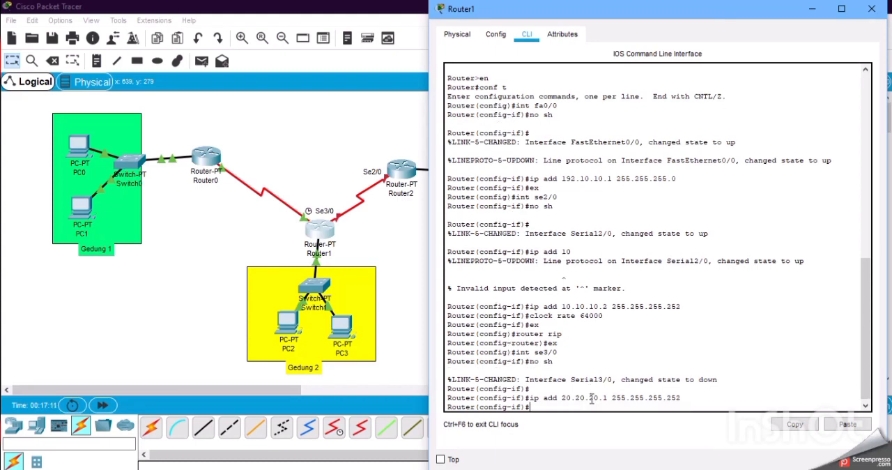
pyautogui.write('clock rate 64000')
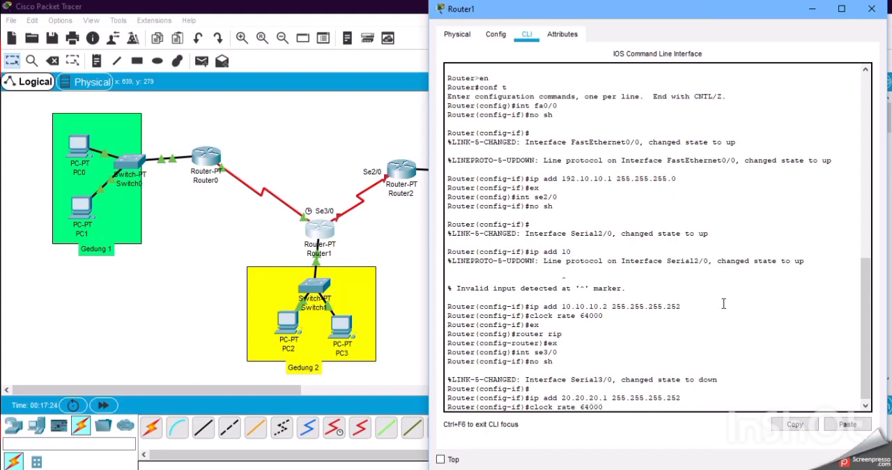
pyautogui.press('Return')
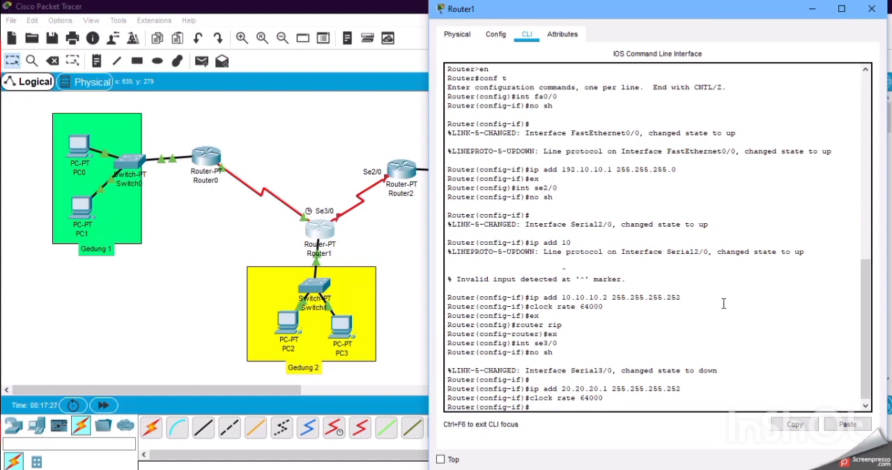
pyautogui.write('ex')
pyautogui.press('Return')
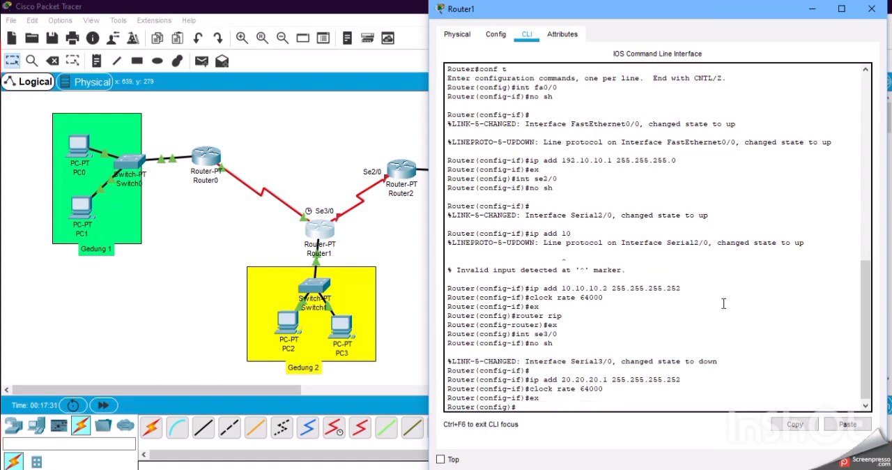
# Configure RIP on Router1 with networks 192.10.10.0, 10.10.10.0 and 20.20.20.0, and close its window.
pyautogui.write('router rip')
pyautogui.press('Return')
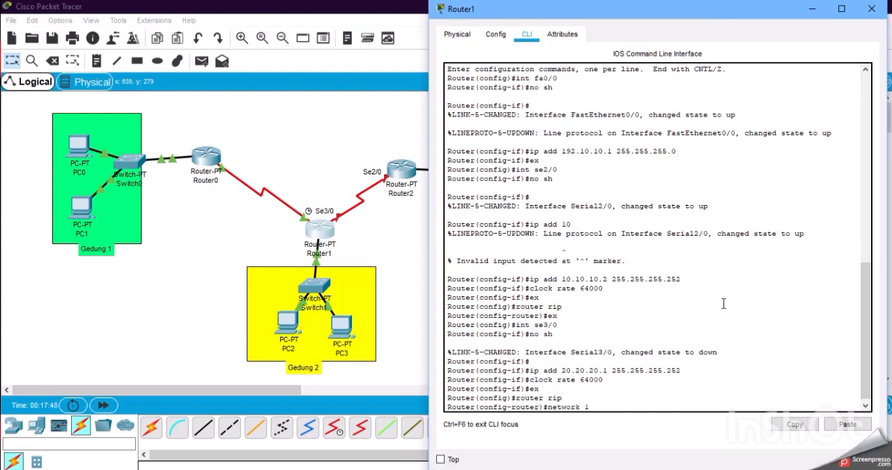
pyautogui.write('network 192.10.10.0')
pyautogui.press('Return')
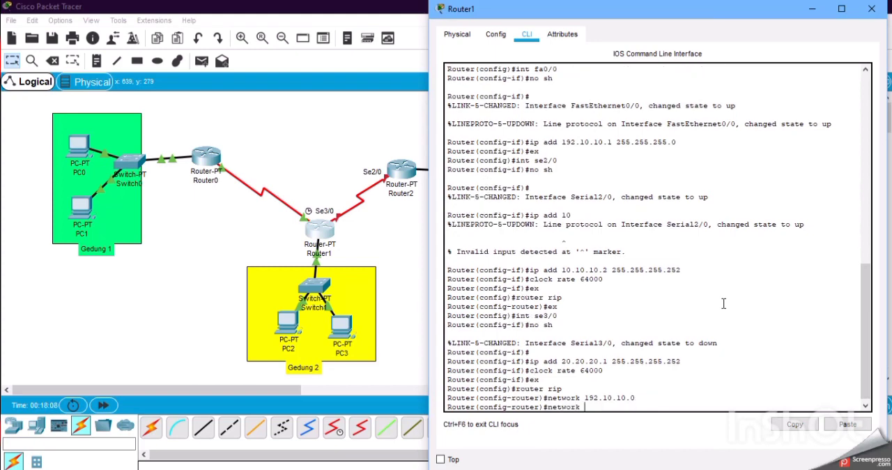
pyautogui.write('network 10.10.10.0')
pyautogui.press('Return')
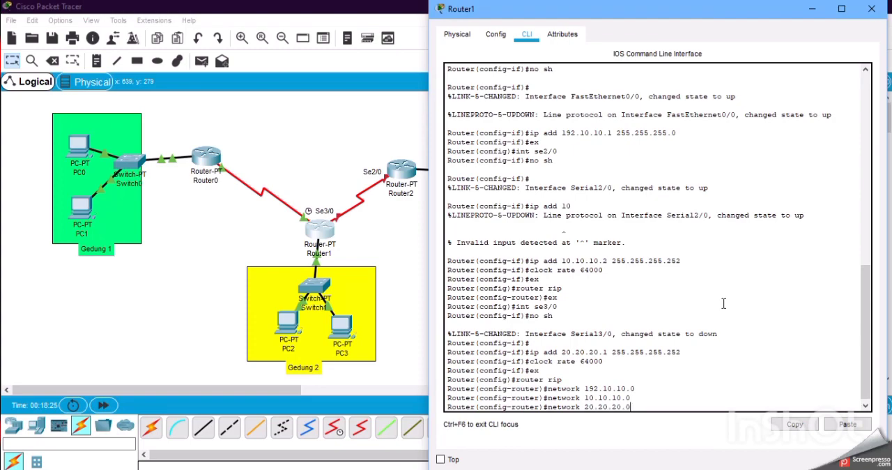
pyautogui.press('Return')
pyautogui.write('ex')
pyautogui.press('Return')
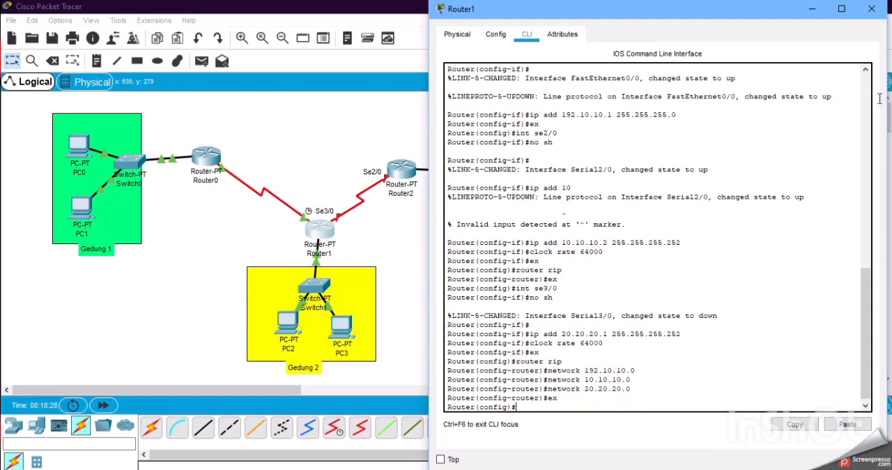
pyautogui.click(875, 10)
# Open Router2's device window and resize it so the router topology stays visible beside it.
pyautogui.click(396, 175)
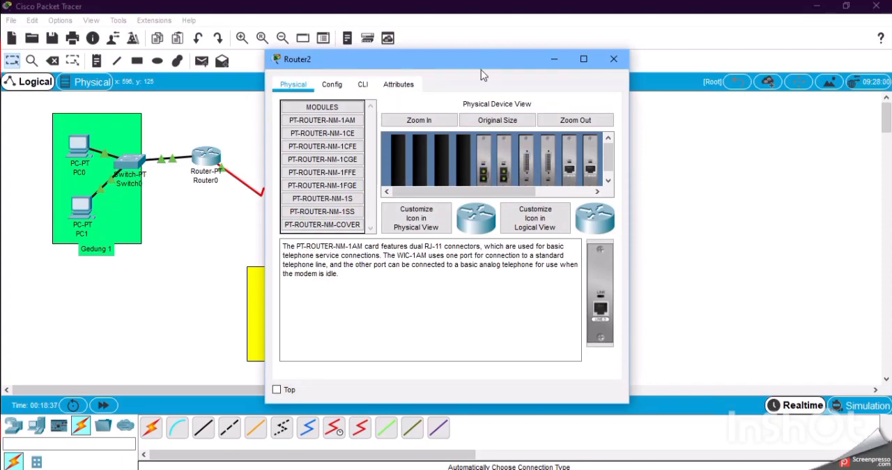
pyautogui.moveTo(438, 50); pyautogui.dragTo(438, 43)
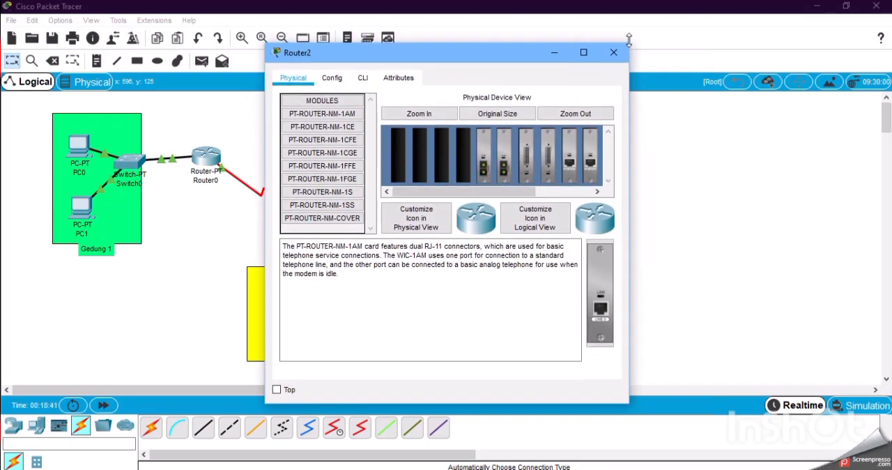
pyautogui.moveTo(631, 170); pyautogui.dragTo(870, 131)
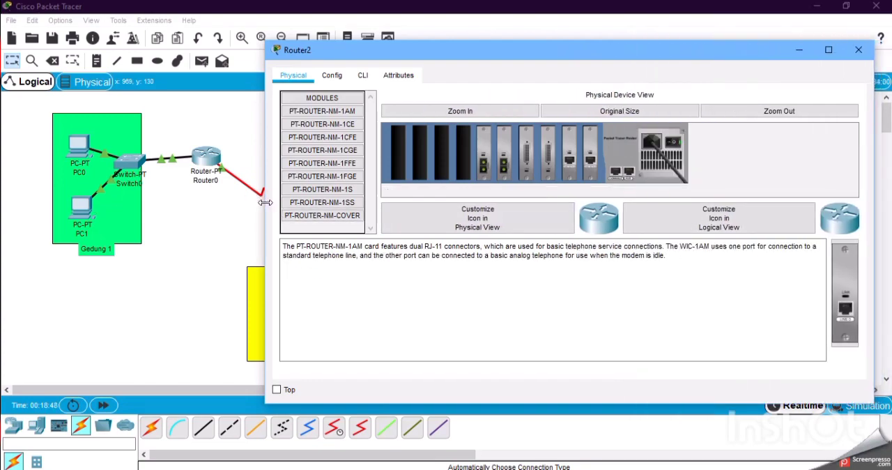
pyautogui.moveTo(265, 203); pyautogui.dragTo(453, 227)
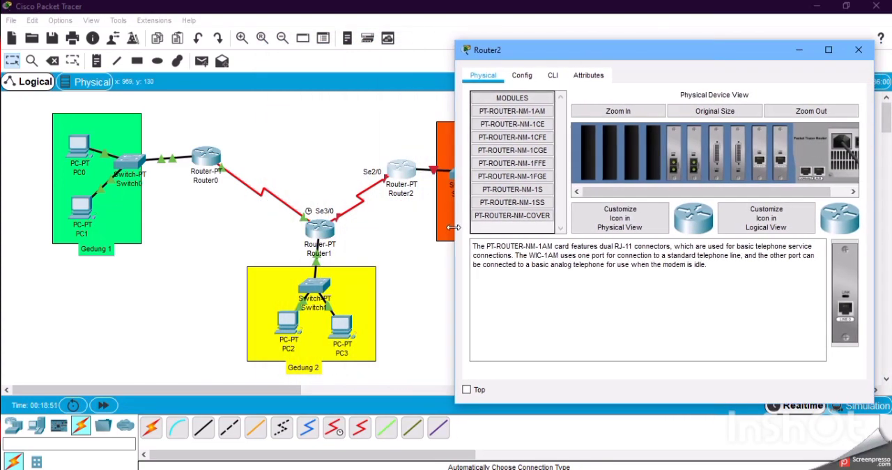
# Open Router2's command line and answer n to the initial configuration dialog.
pyautogui.click(552, 75)
pyautogui.click(805, 341)
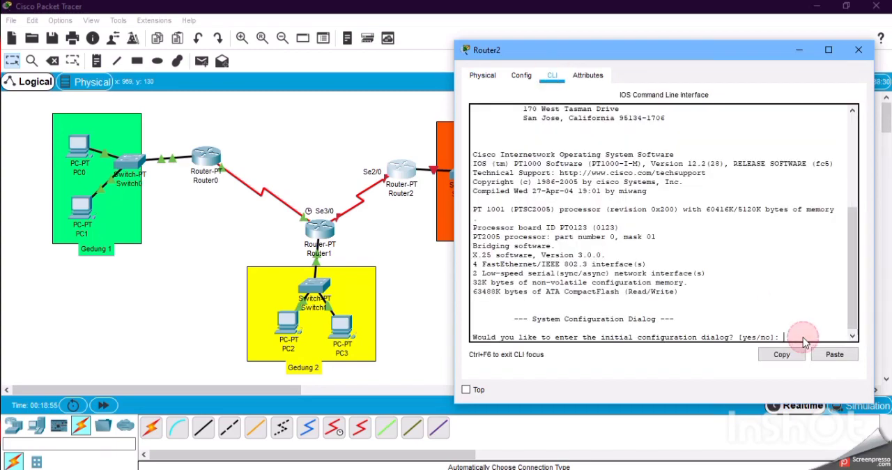
pyautogui.write('n')
pyautogui.press('Return')
pyautogui.press('Return')
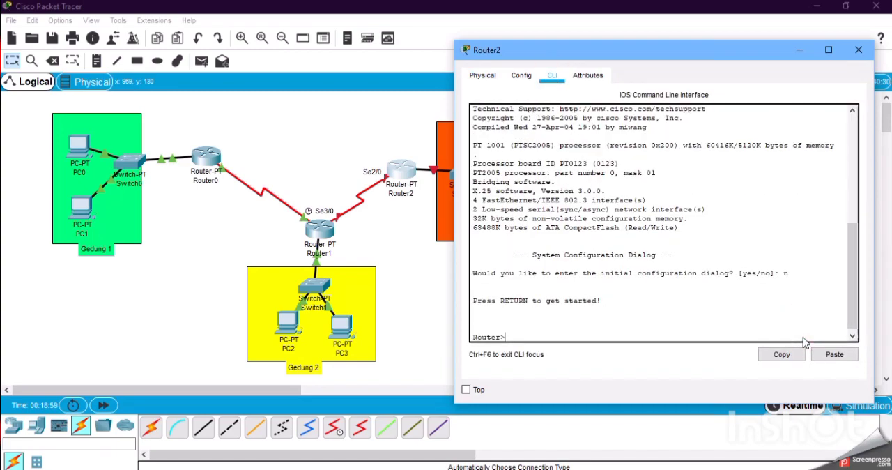
# Try to select Router2's fa0/0 interface from user mode with int fa0/0.
pyautogui.write('int ')
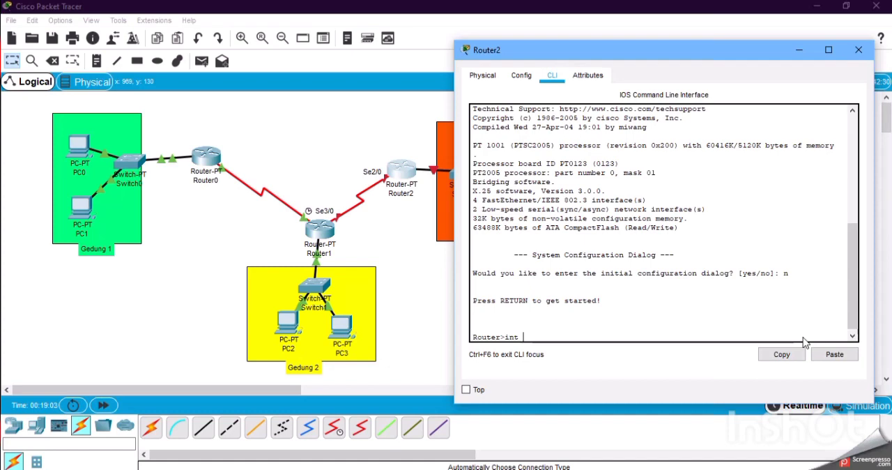
pyautogui.write('fa0/0')
pyautogui.press('Return')
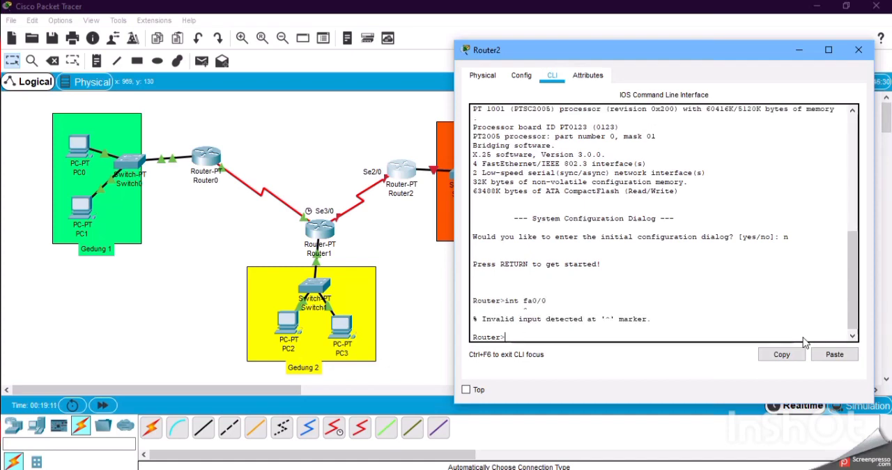
# Enter privileged mode and global configuration mode on Router2 with en and conf t.
pyautogui.write('en')
pyautogui.press('Return')
pyautogui.write('c')
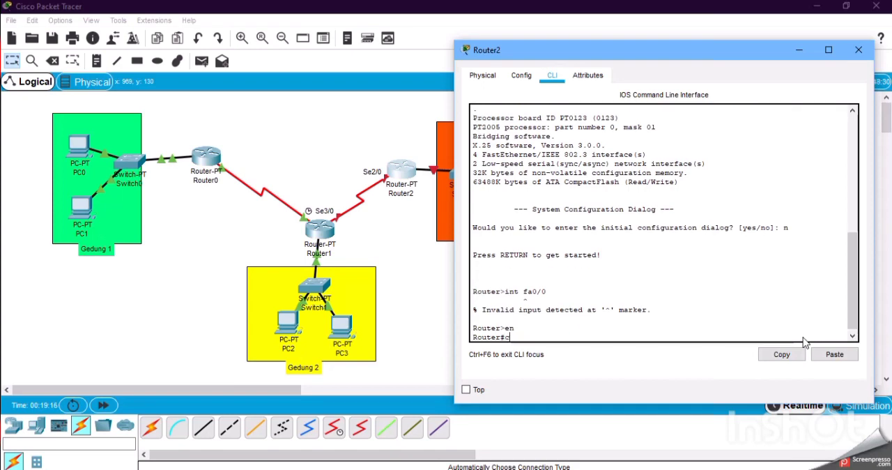
pyautogui.write('onf t')
pyautogui.press('Return')
# Select Router2's fa0/0 interface and enable it with no sh.
pyautogui.write('int')
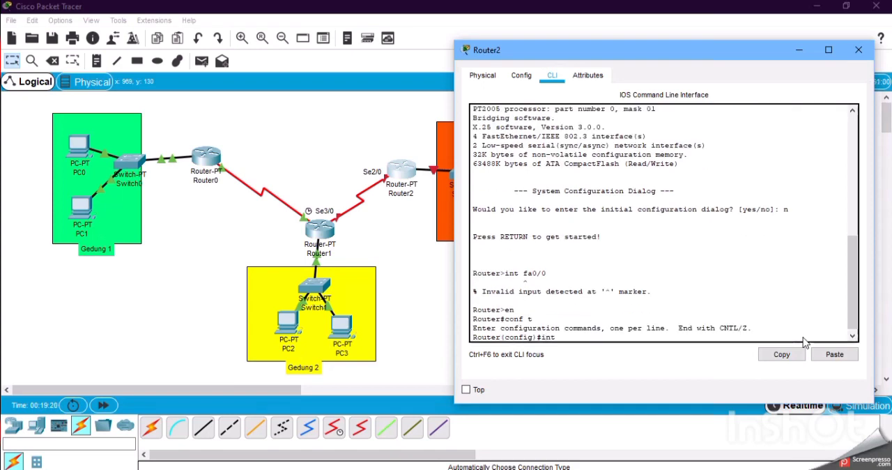
pyautogui.write(' fa0/0')
pyautogui.press('Return')
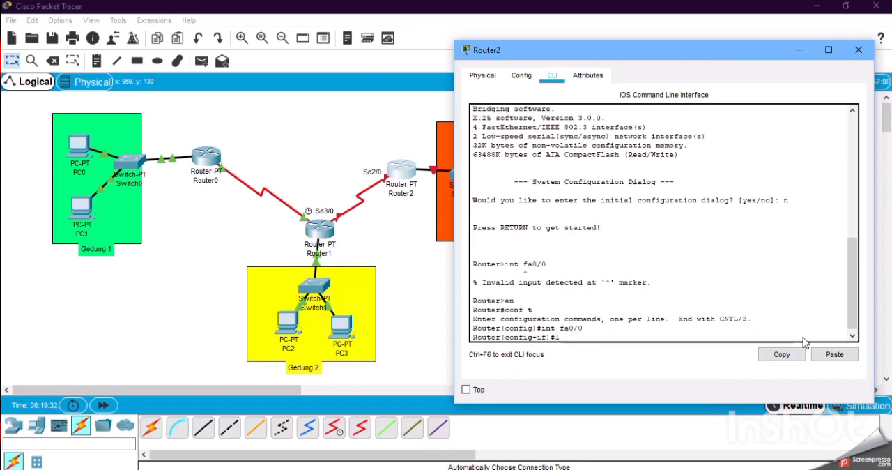
pyautogui.write('no sh')
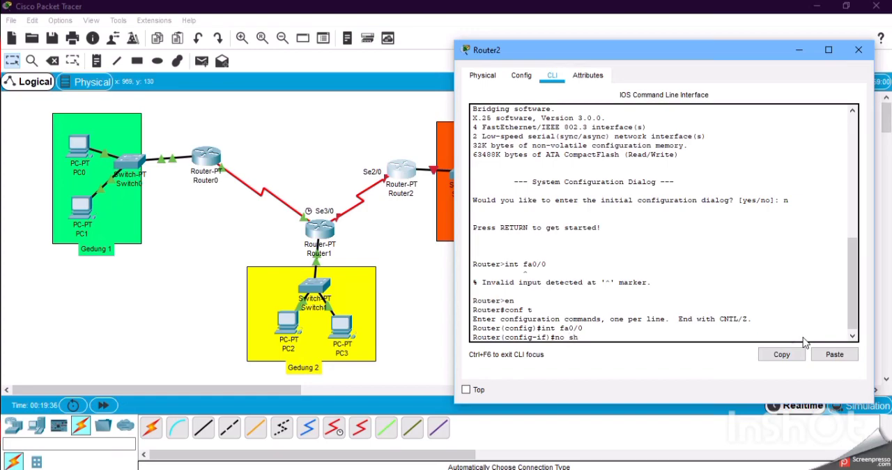
pyautogui.press('Return')
# Assign IP address 192.100.100.1 with mask 255.255.255.0 to Router2's fa0/0 interface and exit interface configuration.
pyautogui.write('ip ad')
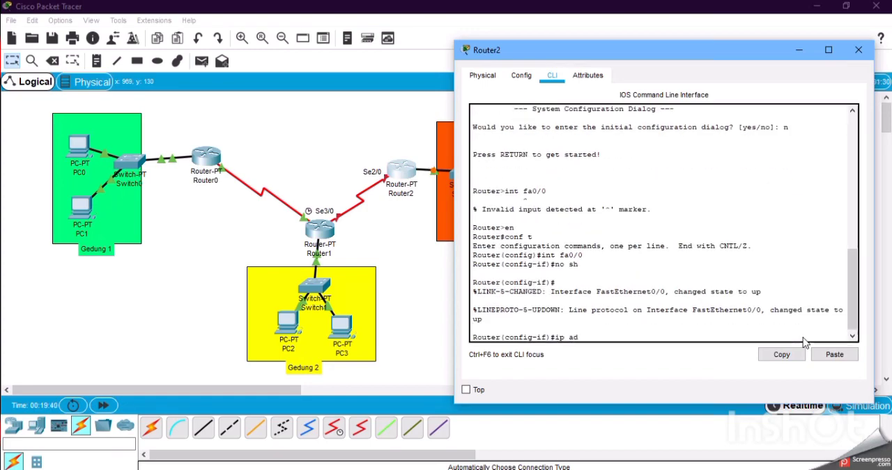
pyautogui.write('d 192.1')
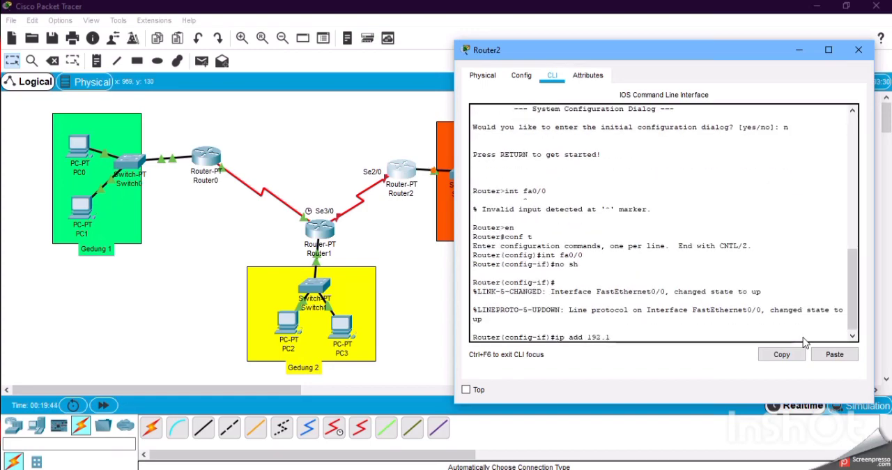
pyautogui.write('00.100.1')
pyautogui.press('Return')
pyautogui.press('Up')
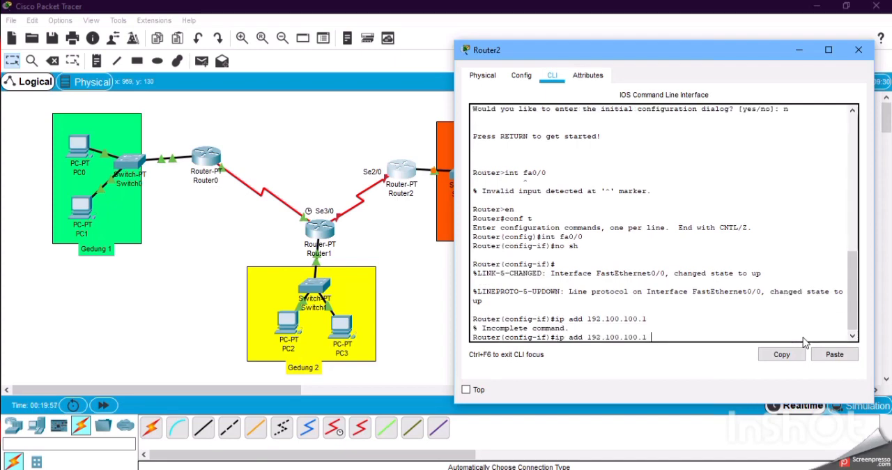
pyautogui.write('255.255')
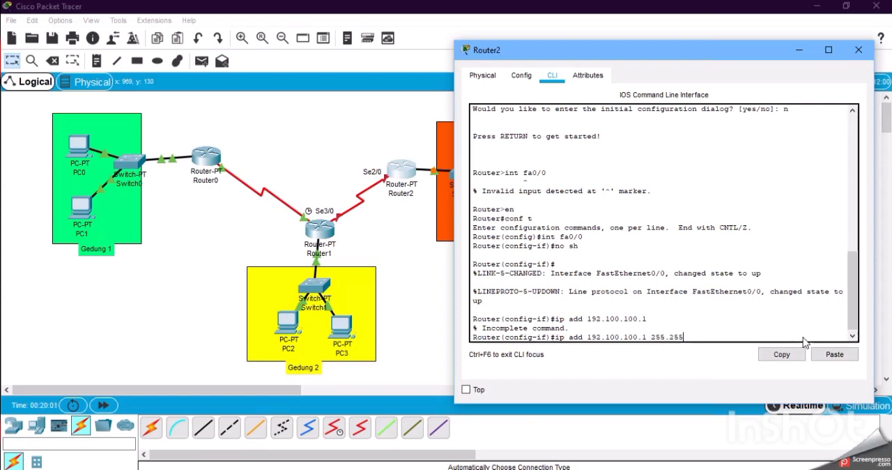
pyautogui.write('.255.0')
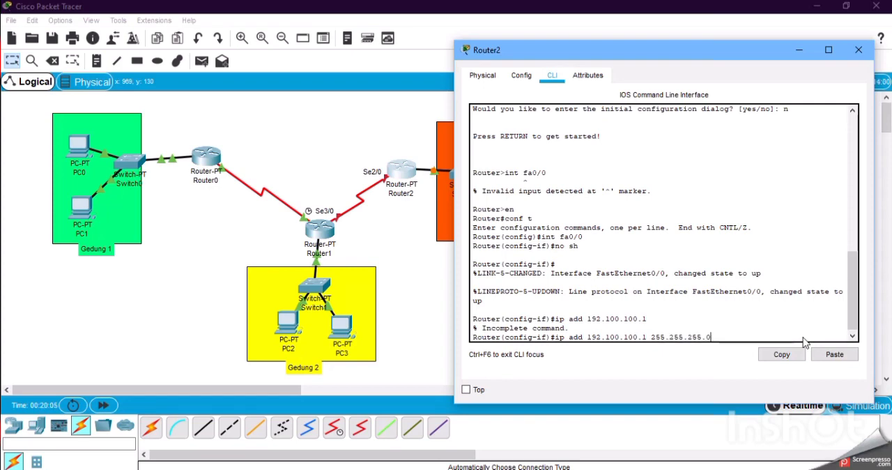
pyautogui.press('Return')
pyautogui.write('ex')
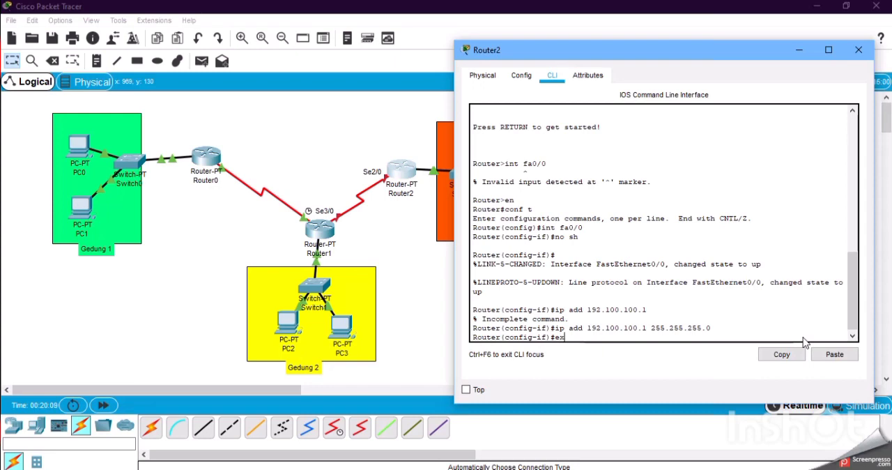
pyautogui.press('Return')
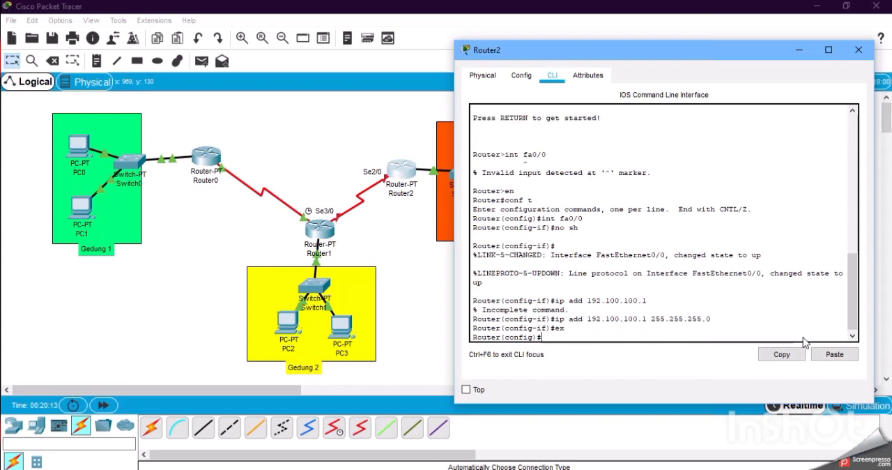
# Assign IP address 20.20.20.2 with mask 255.255.255.252 to Router2's se2/0 interface and exit interface configuration.
pyautogui.write('int se2/0')
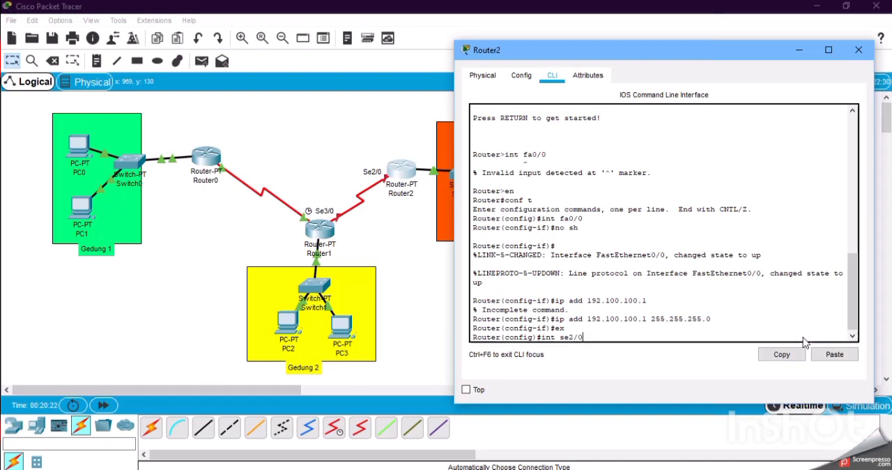
pyautogui.press('Return')
pyautogui.write('ip')
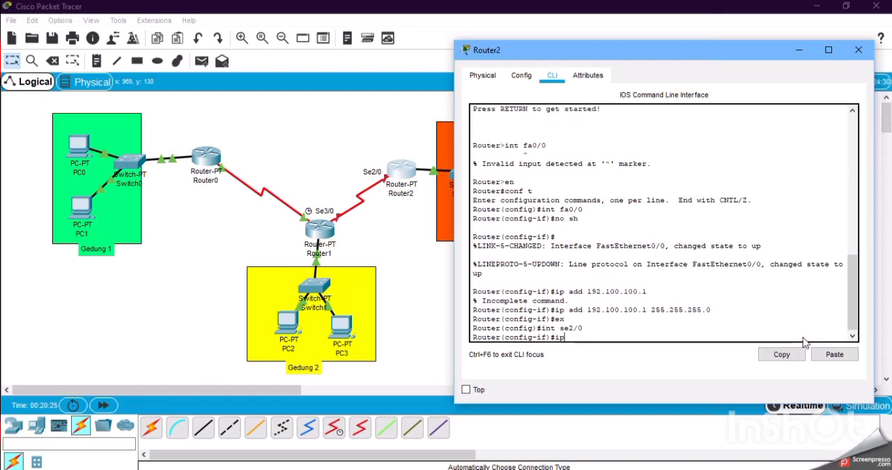
pyautogui.write(' add 20.2')
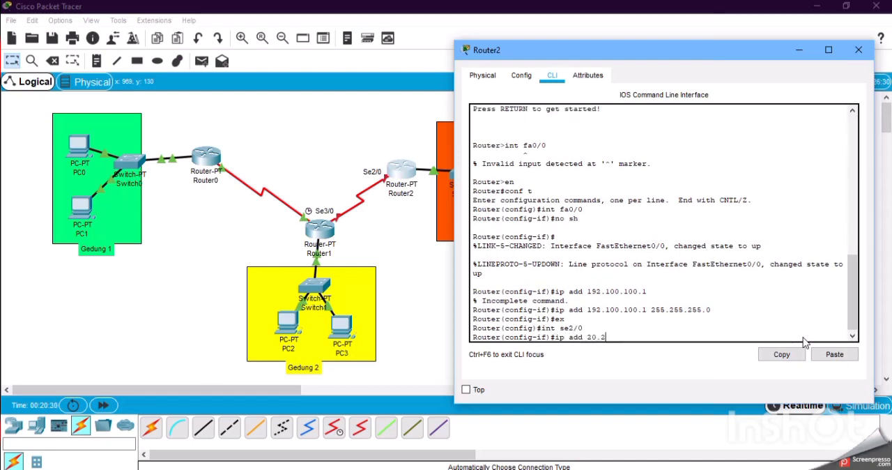
pyautogui.write('0.20.2')
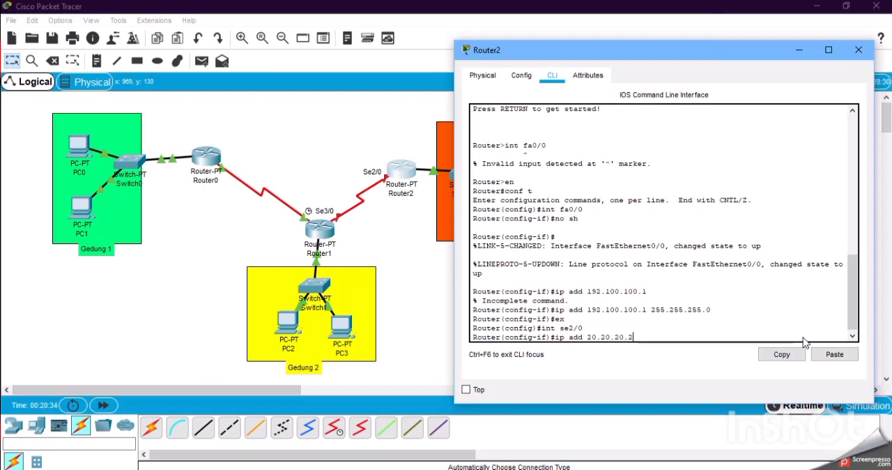
pyautogui.press('Return')
pyautogui.press('Up')
pyautogui.write('255.255')
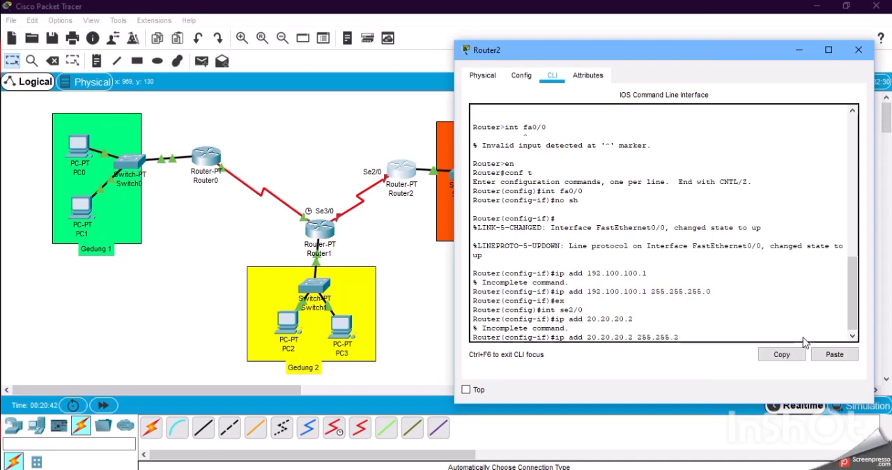
pyautogui.write('.255.25')
pyautogui.press('BackSpace')
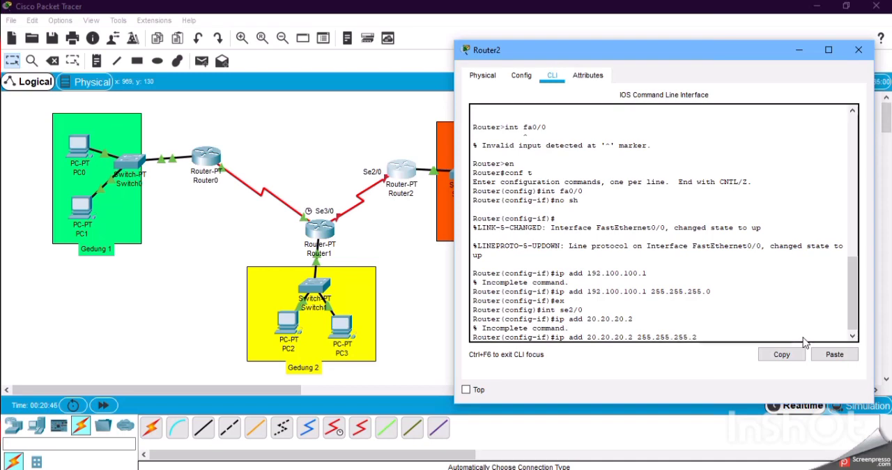
pyautogui.write('52')
pyautogui.press('Return')
pyautogui.write('er(config-if)#e')
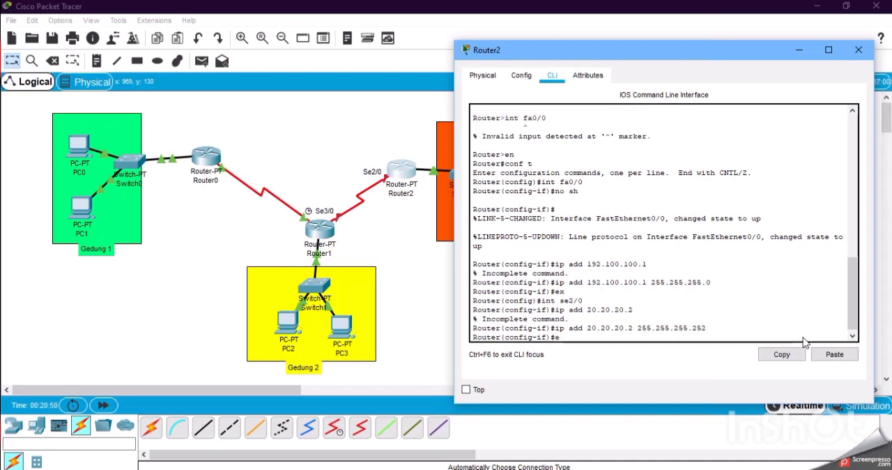
pyautogui.write('x')
pyautogui.press('Return')
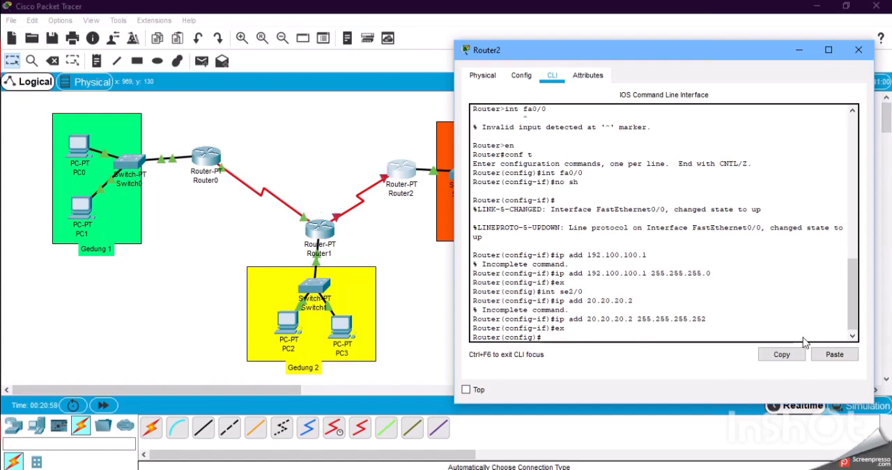
# Enable Router2's se2/0 interface with no sh and exit interface configuration.
pyautogui.write('int')
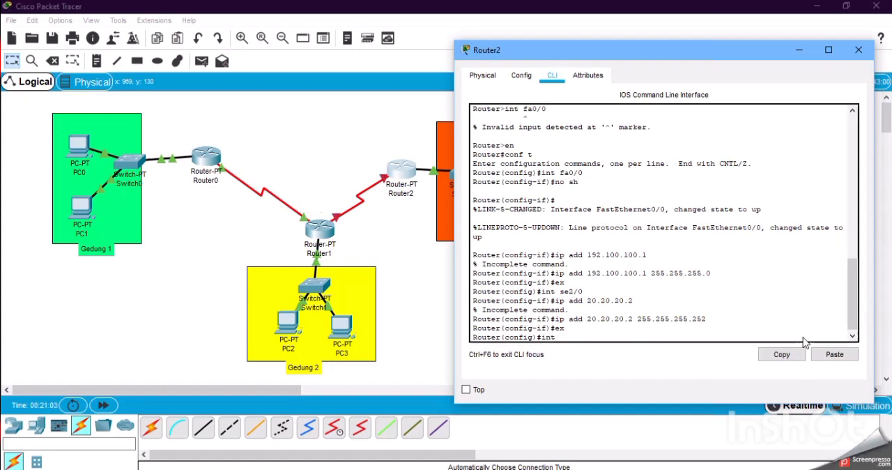
pyautogui.write(' se2/0')
pyautogui.press('Return')
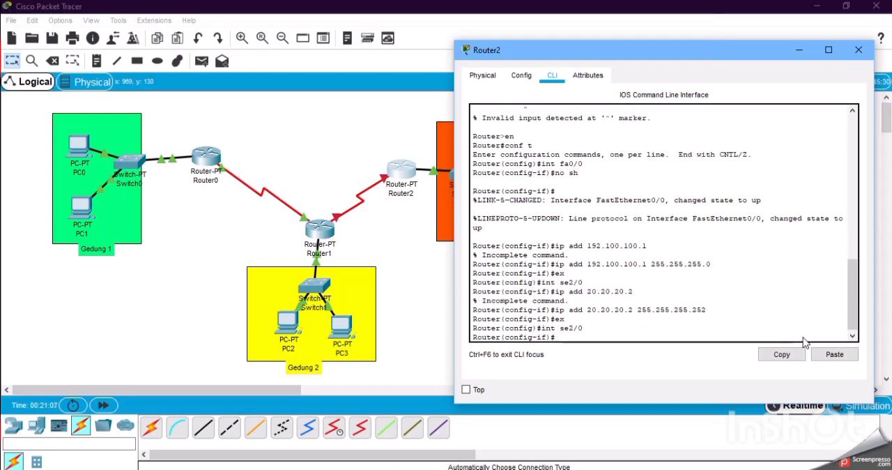
pyautogui.write('no sh')
pyautogui.press('Return')
pyautogui.press('Return')
pyautogui.write('ex')
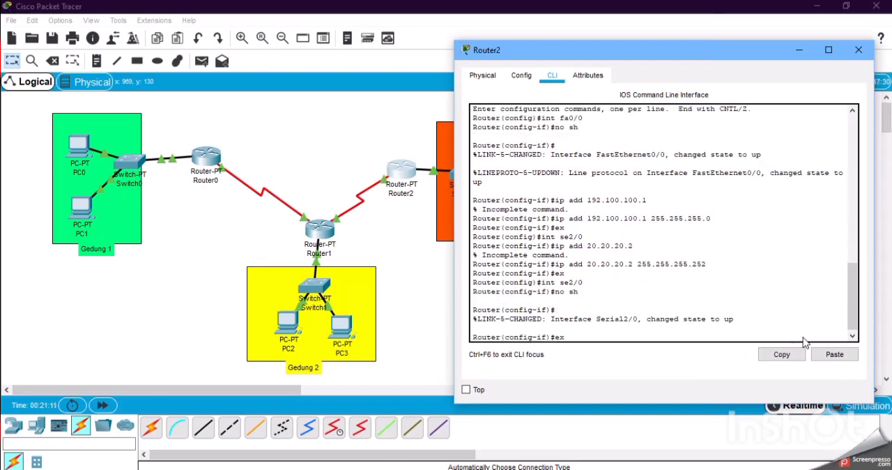
pyautogui.press('Return')
# Enter RIP routing configuration on Router2 with router rip.
pyautogui.write('router')
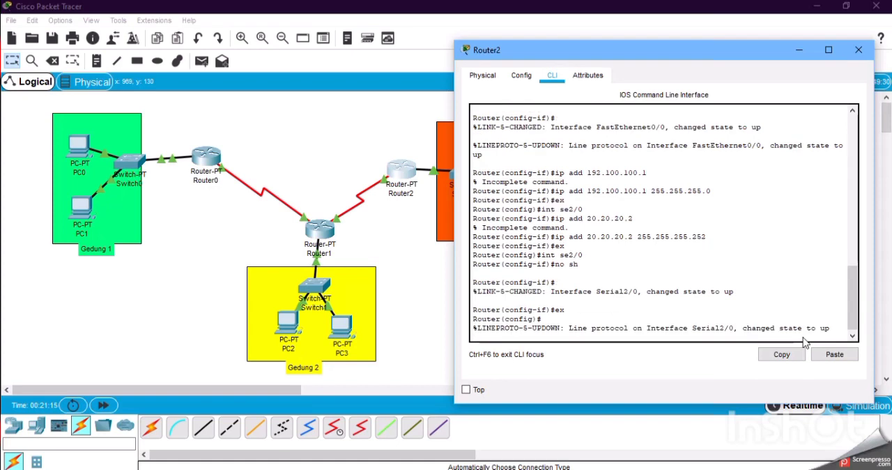
pyautogui.press('BackSpace')
pyautogui.press('BackSpace')
pyautogui.press('BackSpace')
pyautogui.press('BackSpace')
pyautogui.press('BackSpace')
pyautogui.press('BackSpace')
pyautogui.press('Return')
pyautogui.write('router')
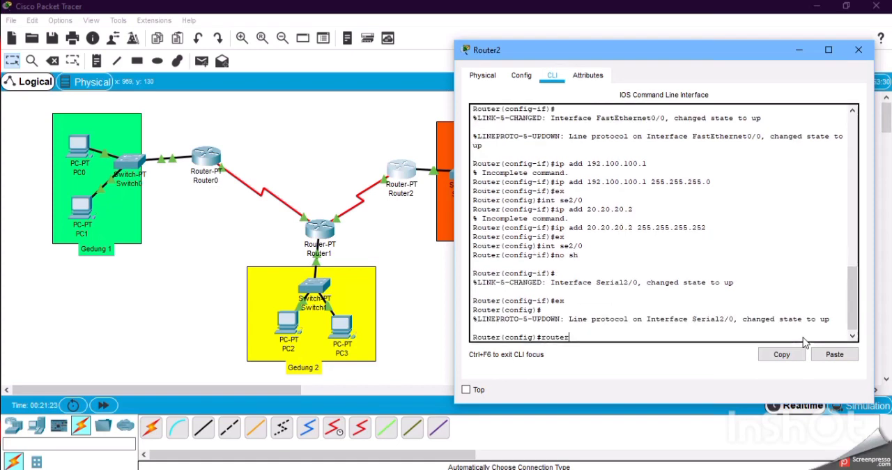
pyautogui.write(' rip')
pyautogui.press('Return')
# Add network 192.100.100.0 to Router2's RIP configuration.
pyautogui.write('networ')
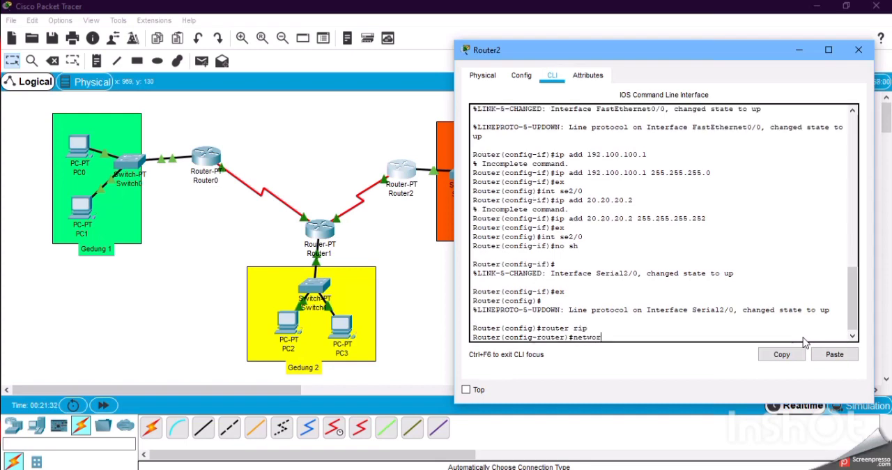
pyautogui.write('k ')
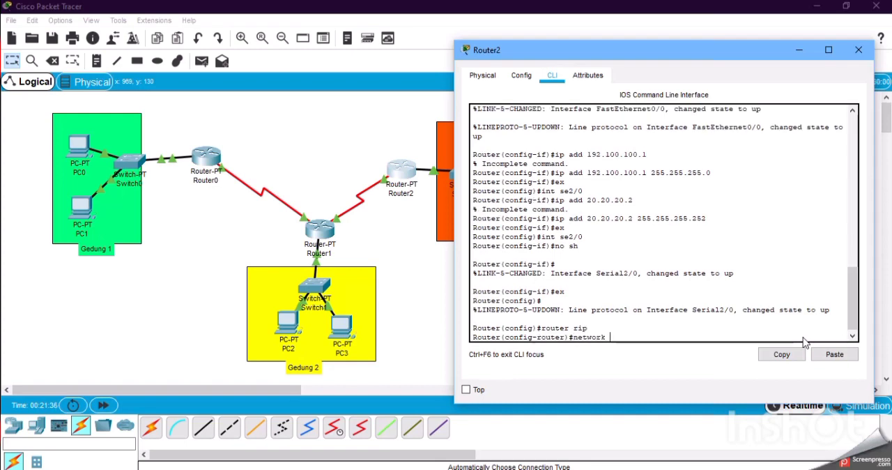
pyautogui.write('192.100.100.')
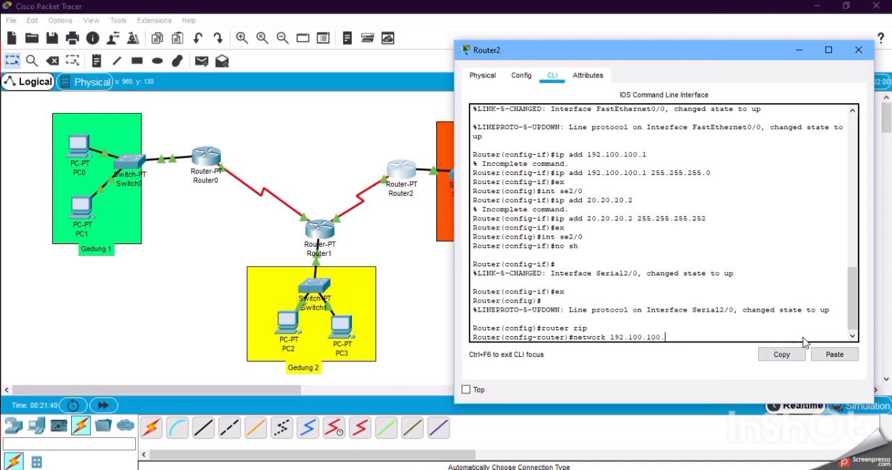
pyautogui.write('0')
pyautogui.press('Return')
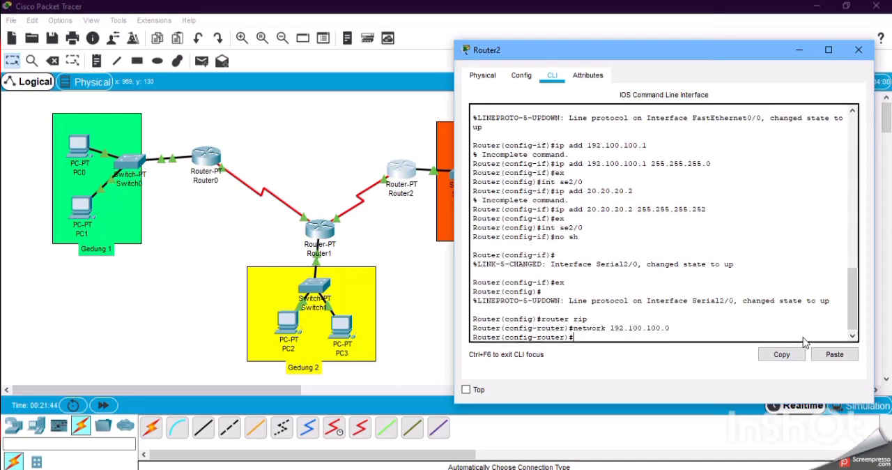
# Add network 20.20.20.0 to Router2's RIP configuration and close the router's window.
pyautogui.press('Up')
pyautogui.press('BackSpace')
pyautogui.press('BackSpace')
pyautogui.press('BackSpace')
pyautogui.press('BackSpace')
pyautogui.press('BackSpace')
pyautogui.press('BackSpace')
pyautogui.press('BackSpace')
pyautogui.press('BackSpace')
pyautogui.press('BackSpace')
pyautogui.press('BackSpace')
pyautogui.press('BackSpace')
pyautogui.press('BackSpace')
pyautogui.press('BackSpace')
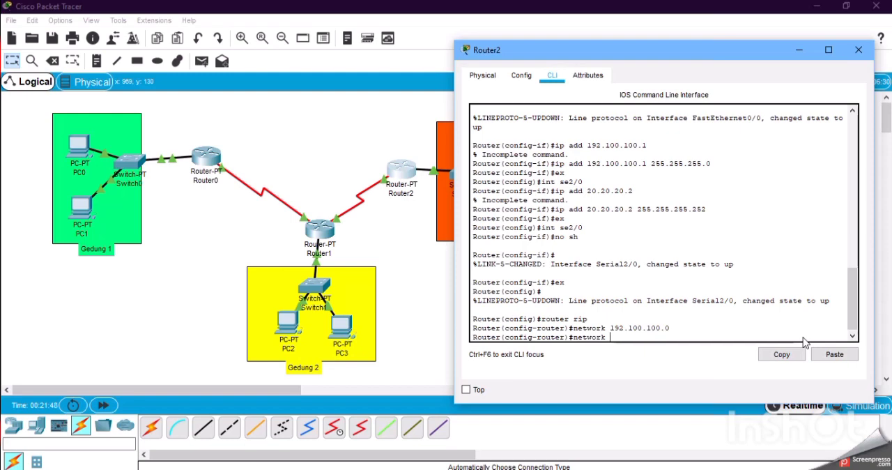
pyautogui.write('20.1')
pyautogui.write('0.20.0')
pyautogui.press('Return')
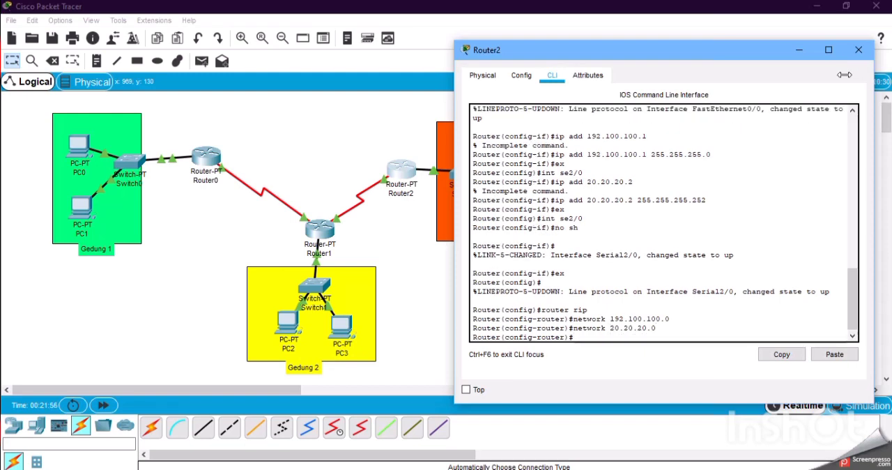
pyautogui.click(859, 49)
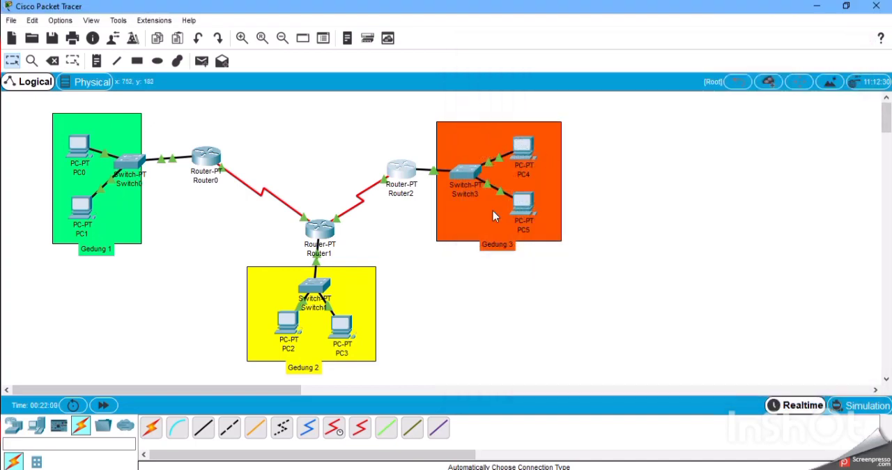
# Open Switch0's command line and enter global configuration mode with en and conf t.
pyautogui.click(129, 167)
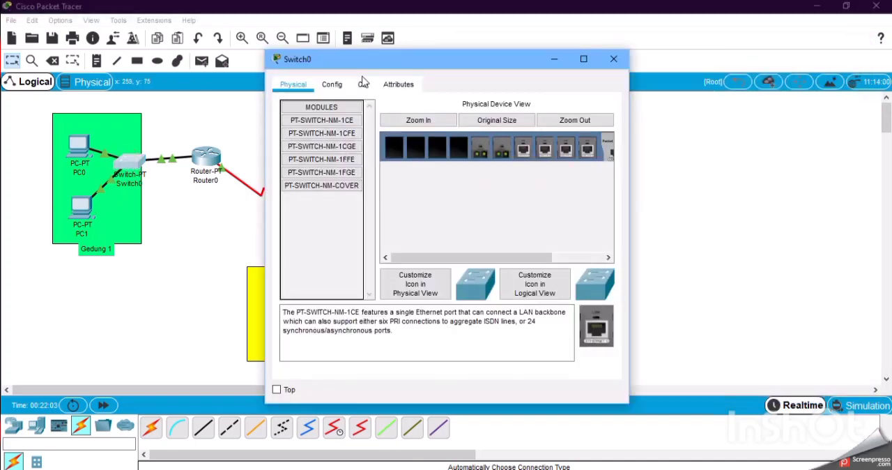
pyautogui.click(363, 84)
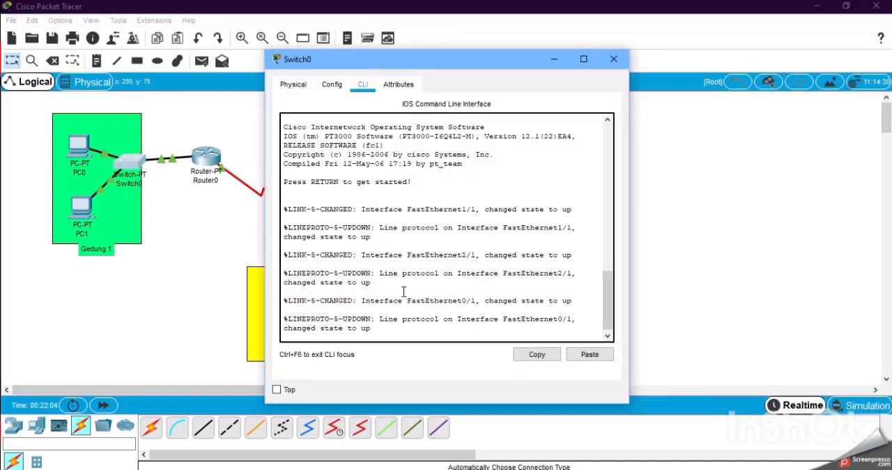
pyautogui.press('Return')
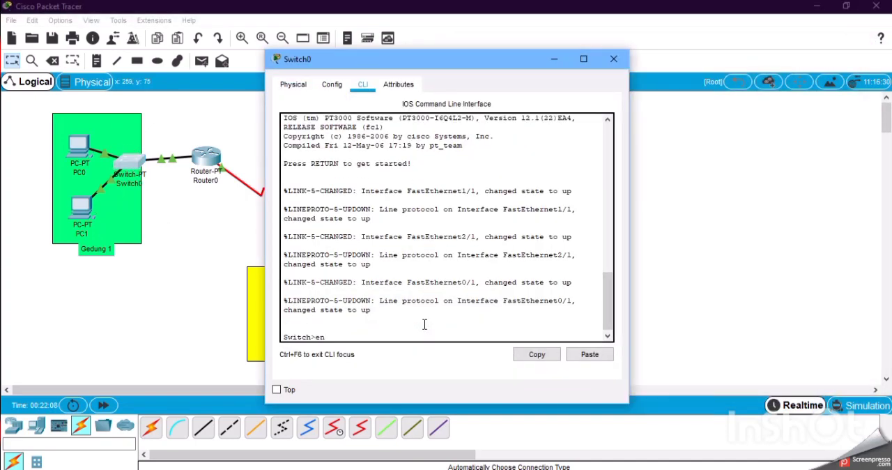
pyautogui.write('en')
pyautogui.press('Return')
pyautogui.write('conf t')
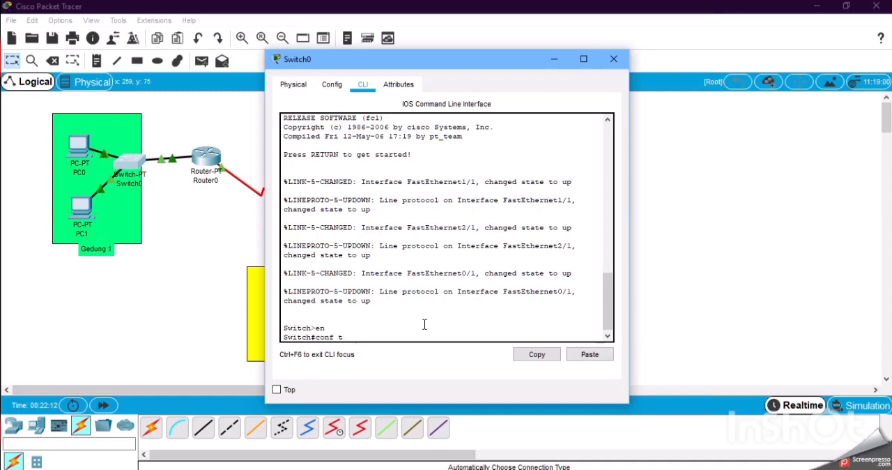
pyautogui.press('Return')
# Select Switch0's fa0/1 interface and try to set it to trunk mode.
pyautogui.write('int f')
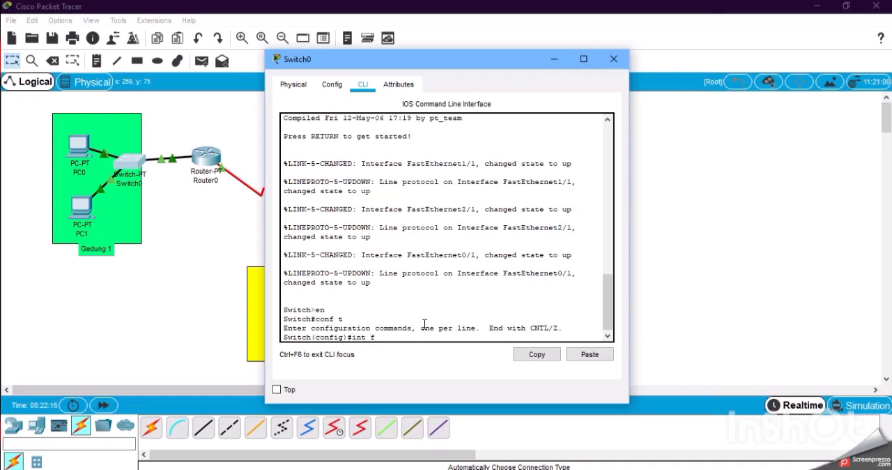
pyautogui.write('a0/1')
pyautogui.press('Return')
pyautogui.write('s')
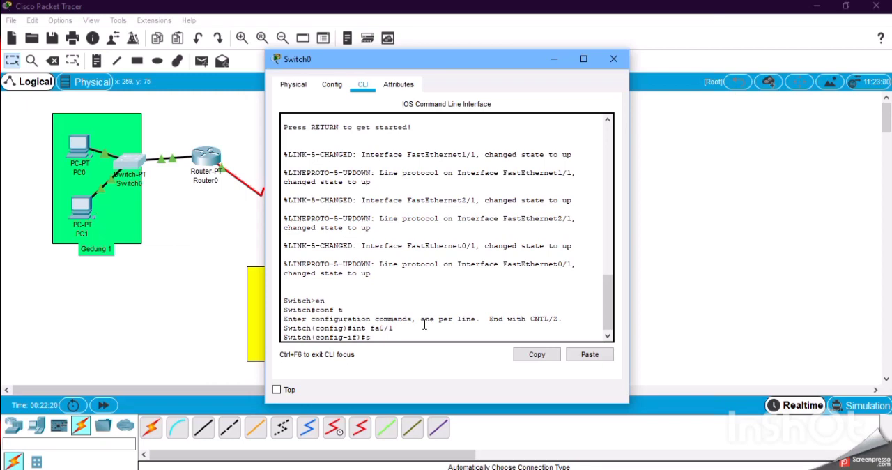
pyautogui.write('wit')
pyautogui.write('chport mode trunk')
pyautogui.press('Return')
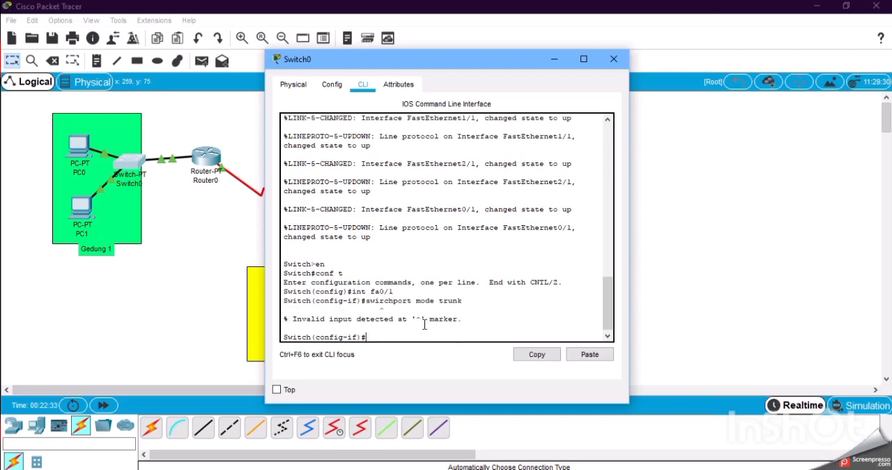
# Correct the misspelled command to switchport mode trunk, run it on Switch0's fa0/1 interface and close the switch's window.
pyautogui.press('Up')
pyautogui.press('Left')
pyautogui.press('Left')
pyautogui.press('Left')
pyautogui.press('Left')
pyautogui.press('Left')
pyautogui.press('BackSpace')
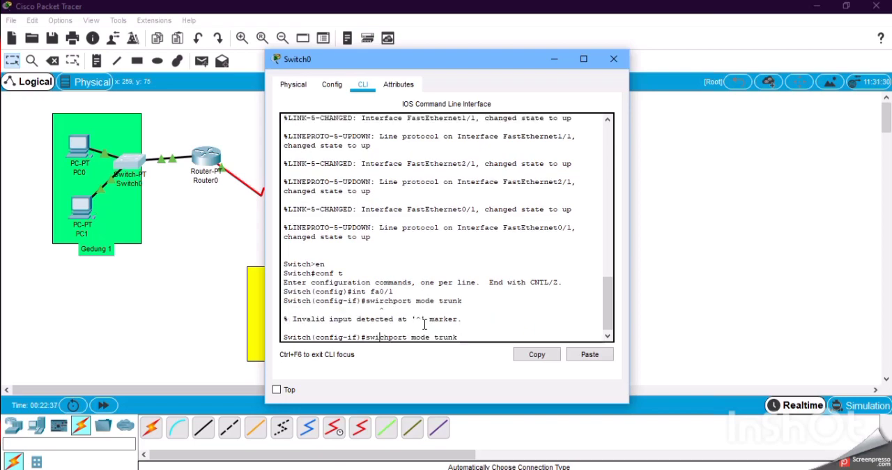
pyautogui.write('t')
pyautogui.press('Return')
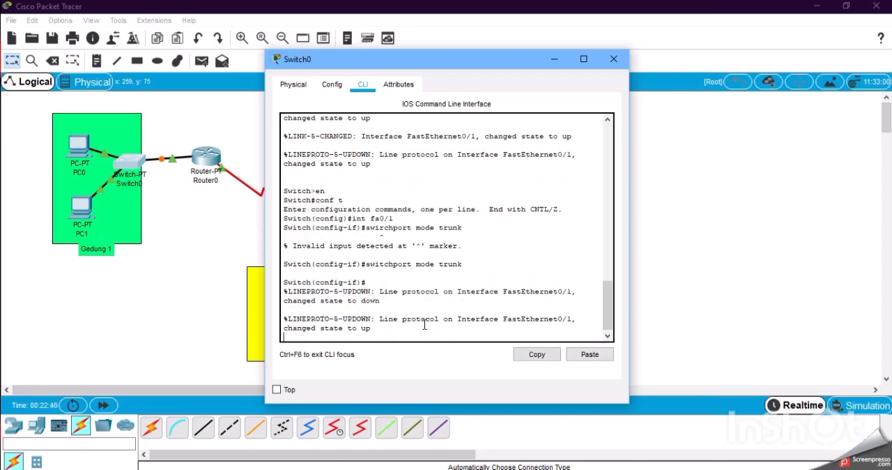
pyautogui.click(614, 61)
# Open Switch1's command line and enter global configuration mode with en and conf t.
pyautogui.click(323, 286)
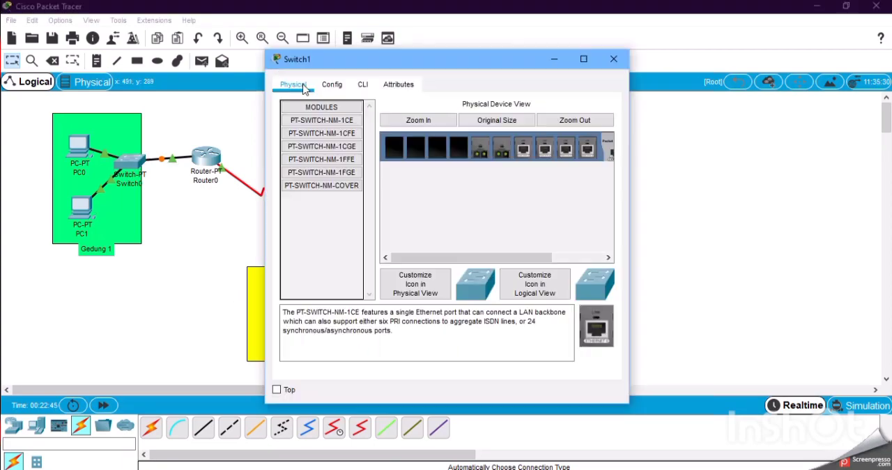
pyautogui.click(363, 84)
pyautogui.press('Return')
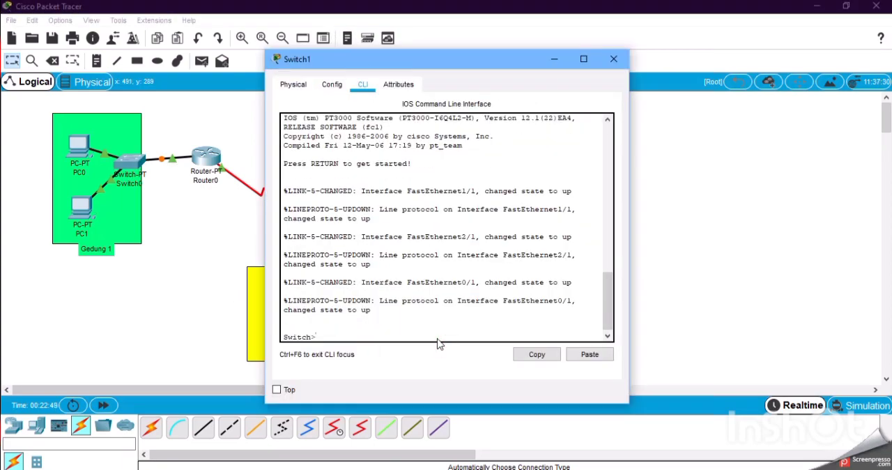
pyautogui.write('en')
pyautogui.press('Return')
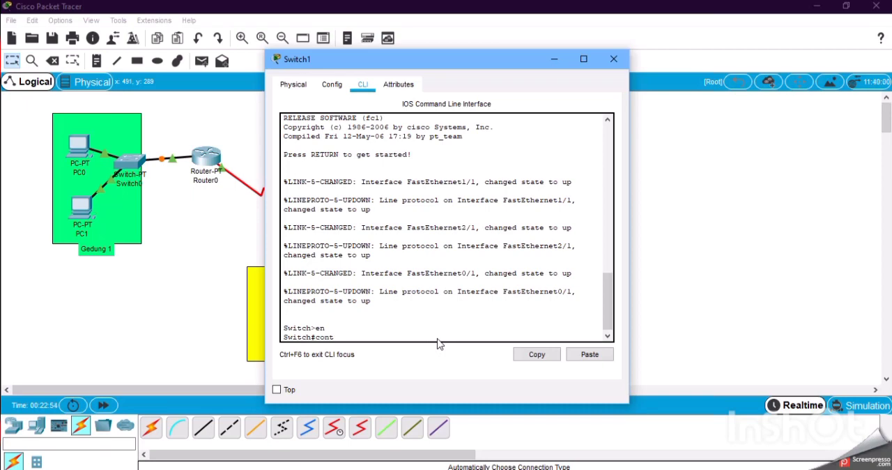
pyautogui.press('Return')
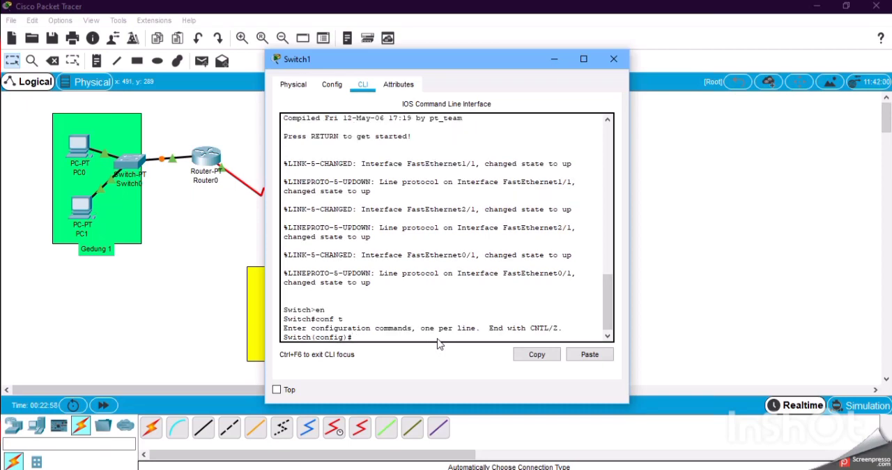
# Set Switch1's fa0/1 interface to trunk mode with switchport mode trunk and close the switch's window.
pyautogui.write('int fa0/1')
pyautogui.press('Return')
pyautogui.write('switchport m')
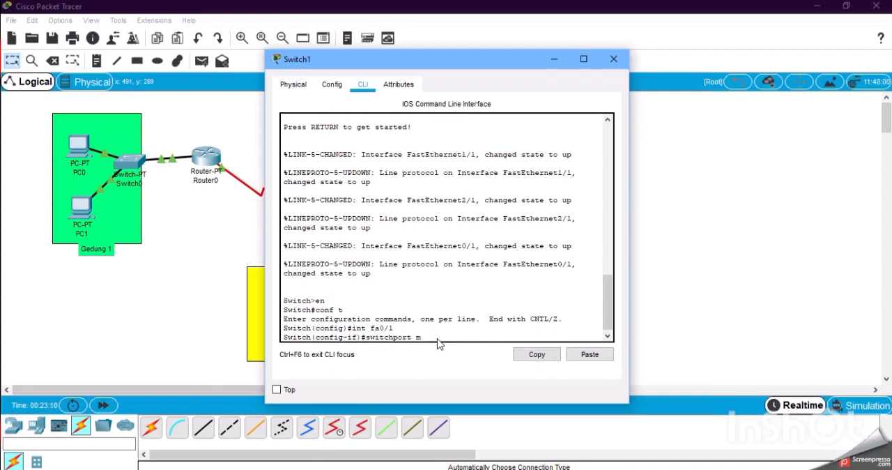
pyautogui.write('ode trunk')
pyautogui.press('Return')
pyautogui.click(615, 59)
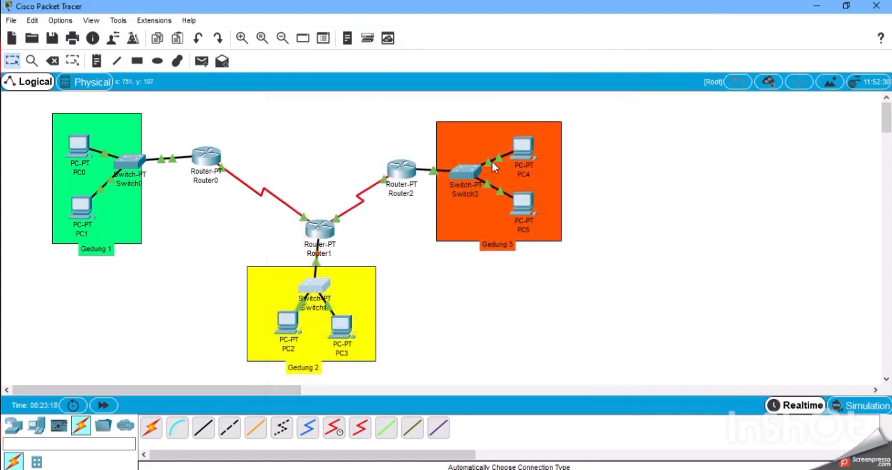
# Open Switch3's command line and enter global configuration mode with en and conf t.
pyautogui.click(485, 171)
pyautogui.click(362, 85)
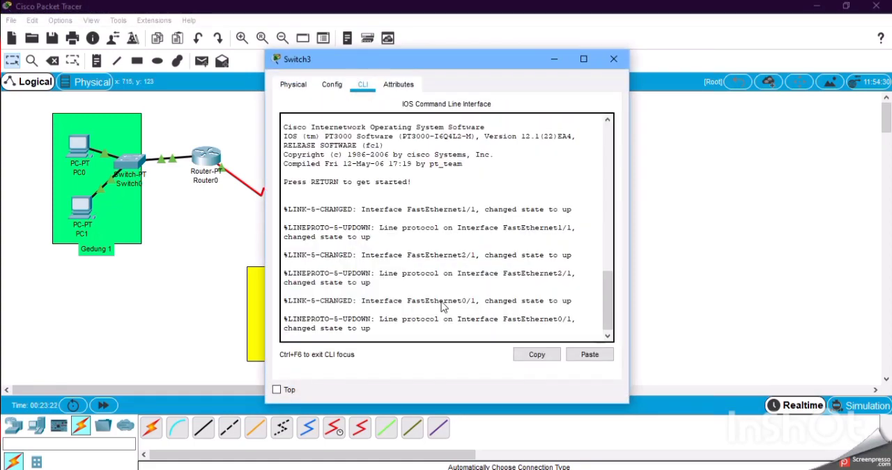
pyautogui.click(447, 321)
pyautogui.press('Return')
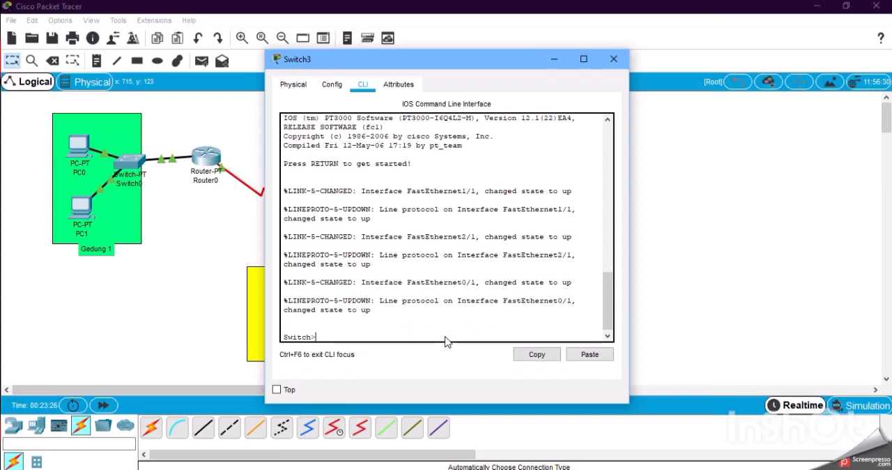
pyautogui.write('en')
pyautogui.press('Return')
pyautogui.write('conf ')
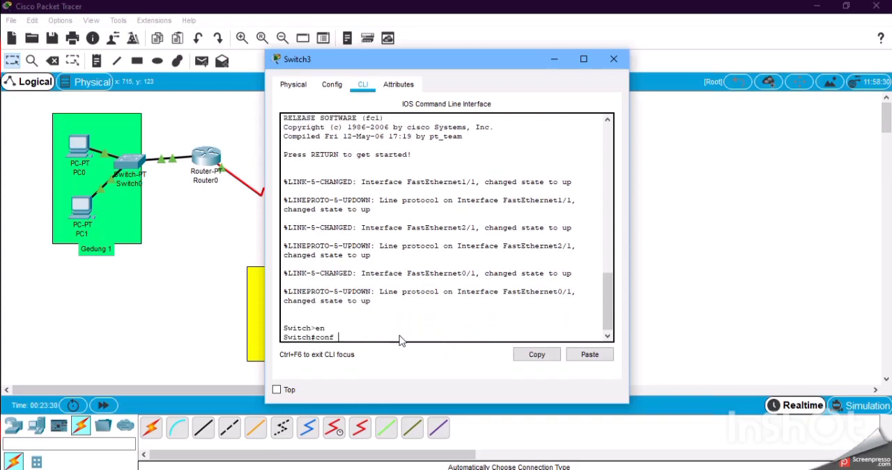
pyautogui.write('t')
pyautogui.press('Return')
# Try to run switchport mode trunk from Switch3's global configuration mode.
pyautogui.write('switch')
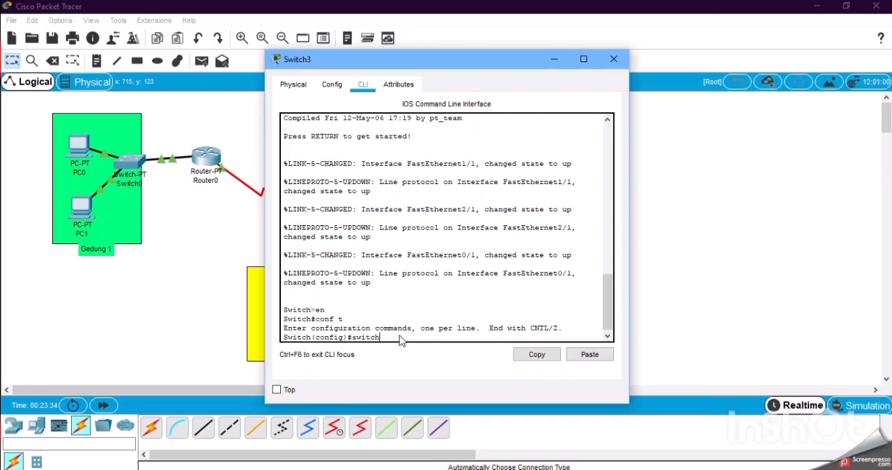
pyautogui.write('port mode tr')
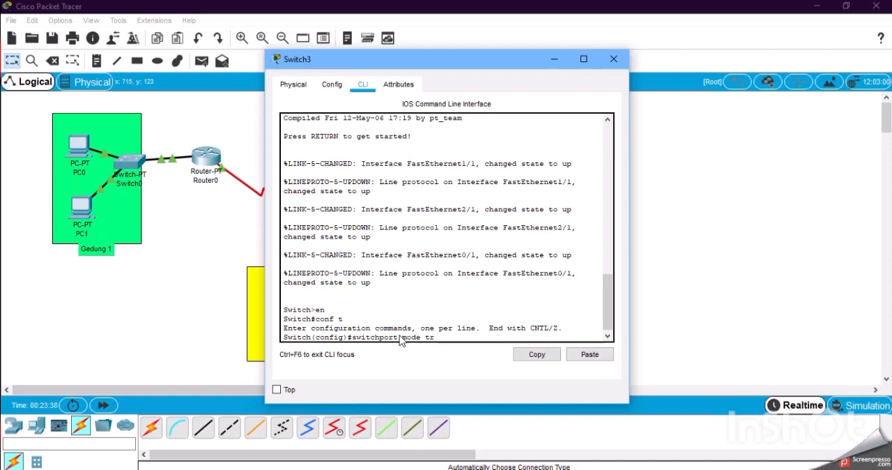
pyautogui.write('unk')
pyautogui.press('Return')
pyautogui.press('Up')
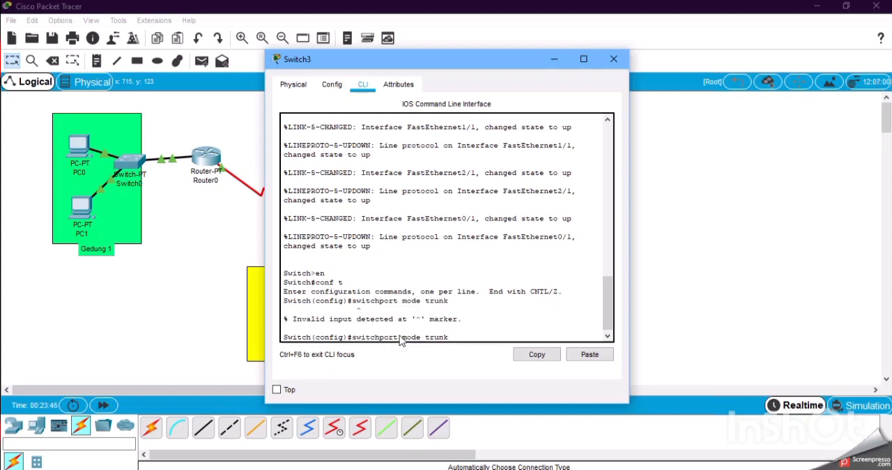
pyautogui.press('Down')
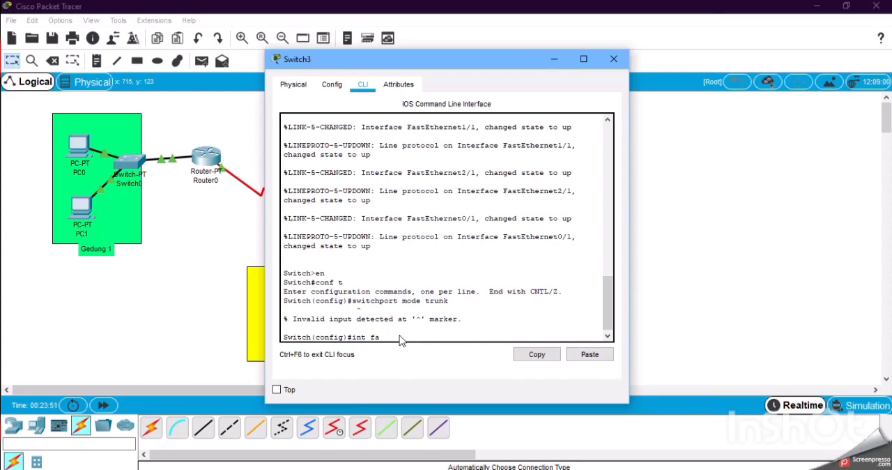
# Select Switch3's fa0/1 interface and set it to trunk mode with switchport mode trunk.
pyautogui.write('int fa0/1')
pyautogui.press('Return')
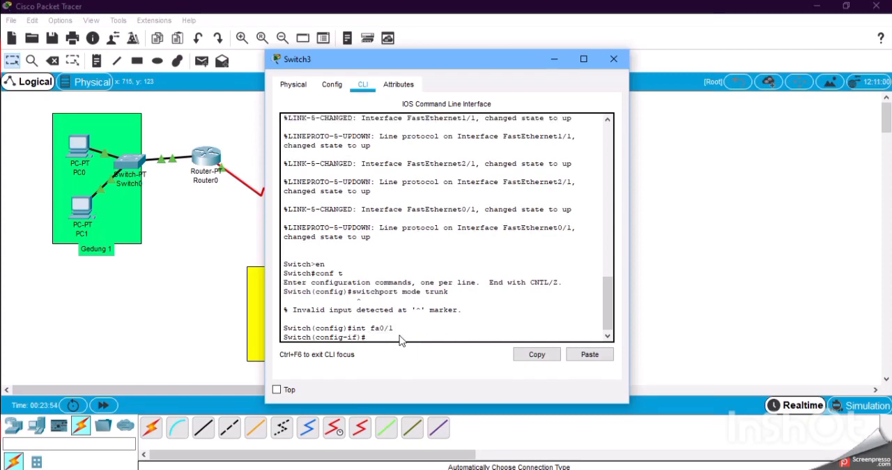
pyautogui.write('switchport mode trunk')
pyautogui.press('Return')
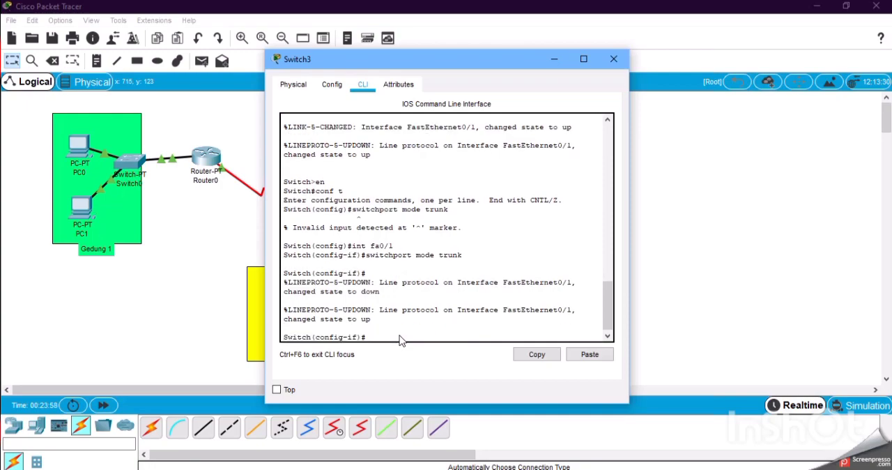
# Close Switch3's window and move Router2 slightly away from the Gedung 3 area.
pyautogui.click(614, 58)
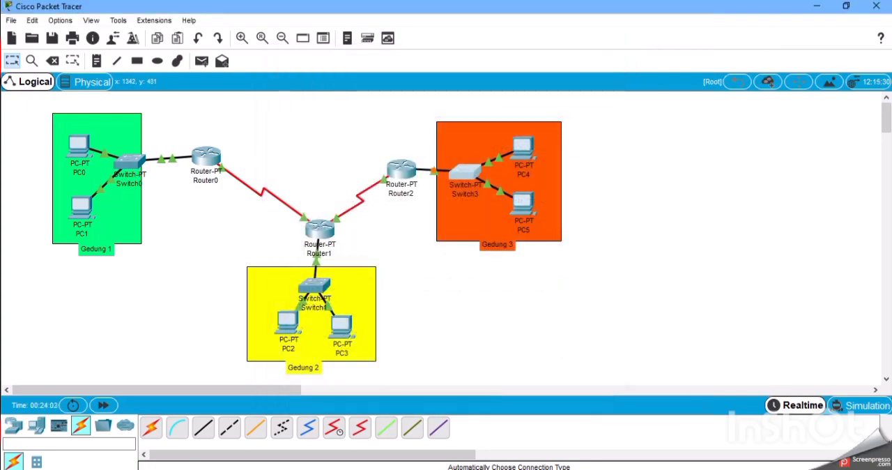
pyautogui.click(402, 176)
pyautogui.click(616, 61)
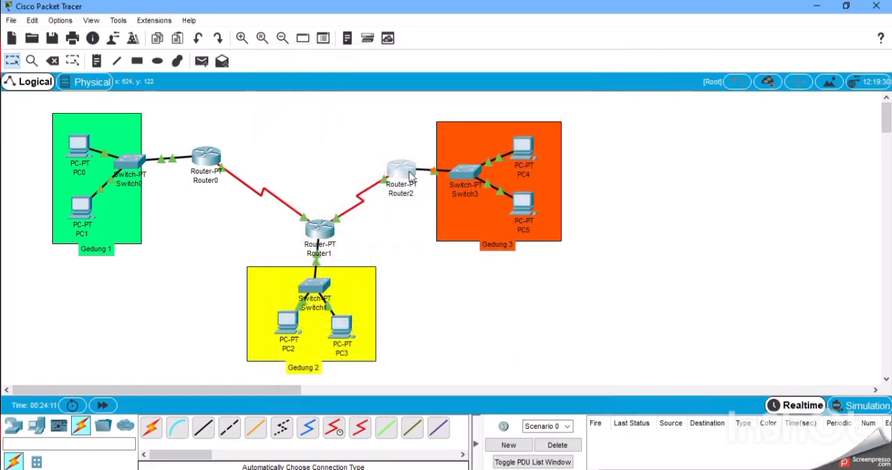
pyautogui.moveTo(410, 177); pyautogui.dragTo(390, 173)
# Test connectivity by sending a simple PDU from PC0 to PC2 two times.
pyautogui.click(202, 60)
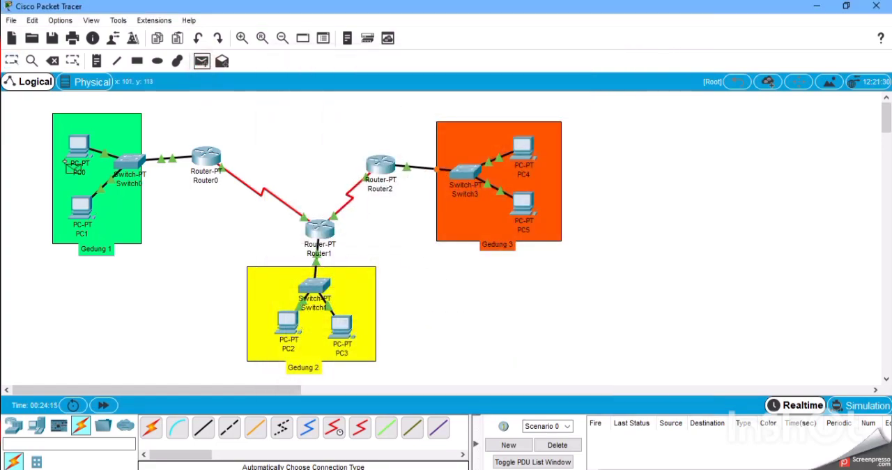
pyautogui.click(77, 148)
pyautogui.click(287, 323)
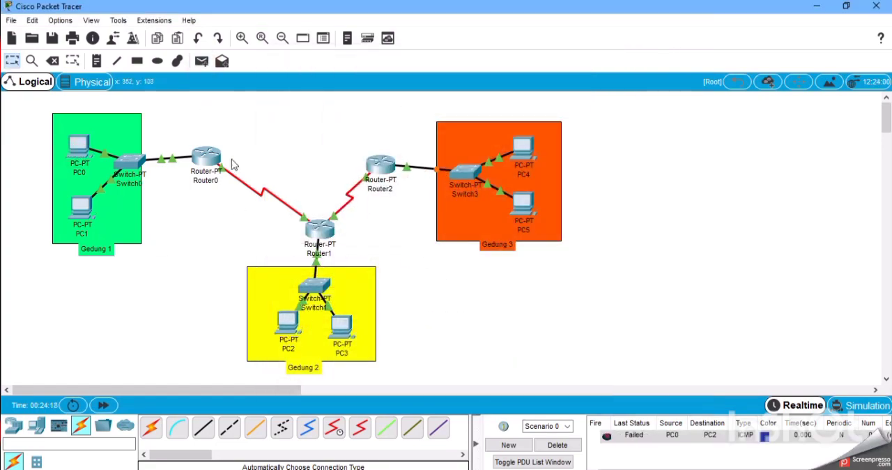
pyautogui.click(202, 60)
pyautogui.click(76, 148)
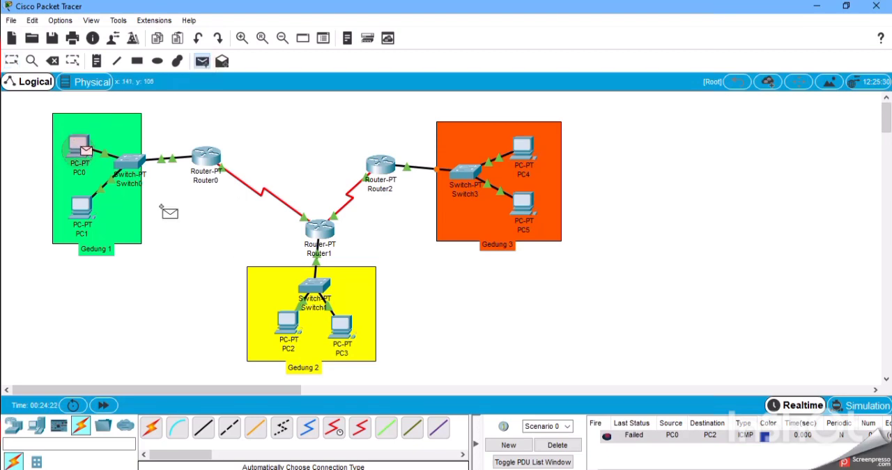
pyautogui.click(289, 325)
# Try to send a simple PDU from PC2 to PC5 and send it to PC4 instead.
pyautogui.click(202, 60)
pyautogui.click(288, 324)
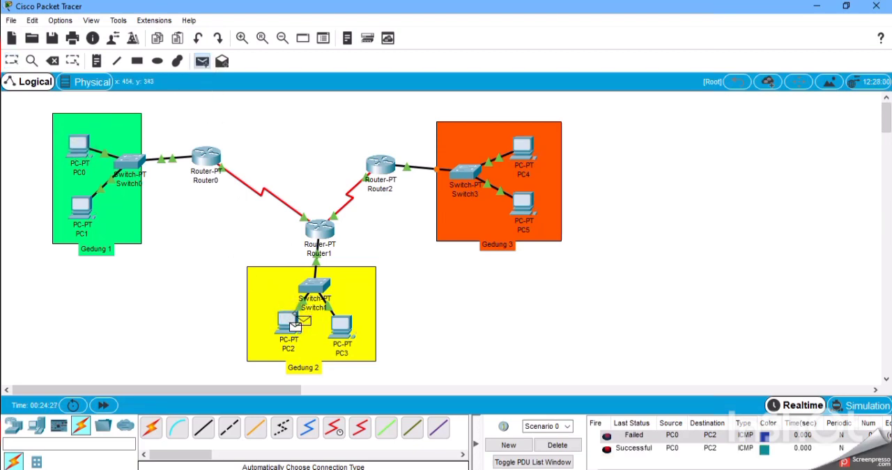
pyautogui.click(519, 204)
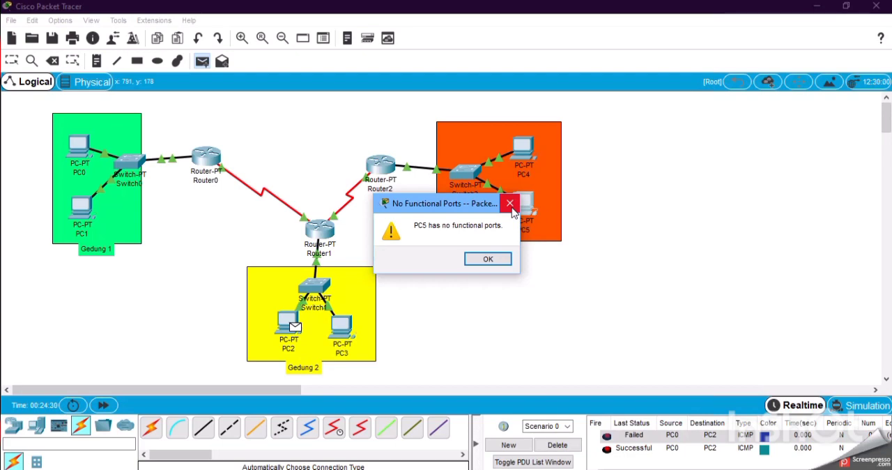
pyautogui.click(510, 203)
pyautogui.click(522, 206)
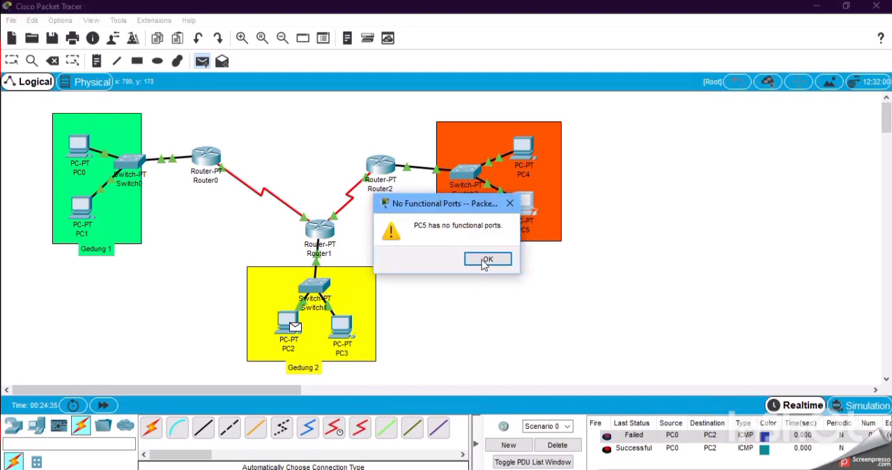
pyautogui.click(487, 259)
pyautogui.click(523, 148)
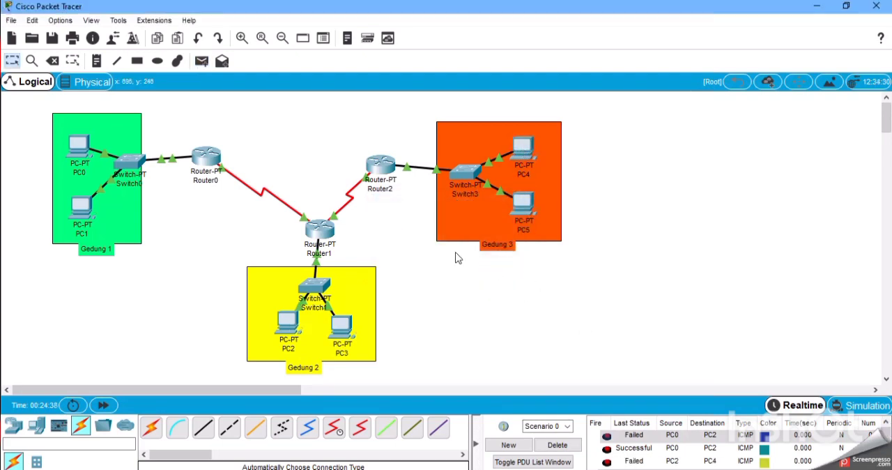
# Send a simple PDU from PC3 in Gedung 2 to PC4 in Gedung 3.
pyautogui.click(201, 61)
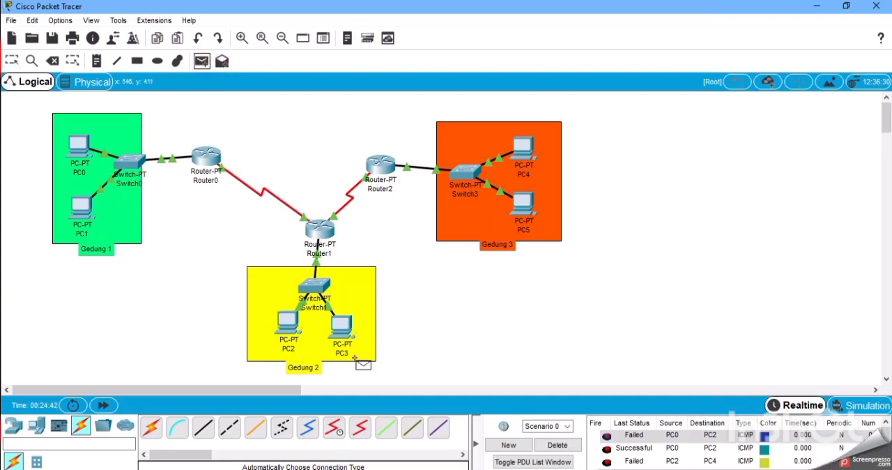
pyautogui.click(343, 334)
pyautogui.click(524, 149)
pyautogui.click(502, 192)
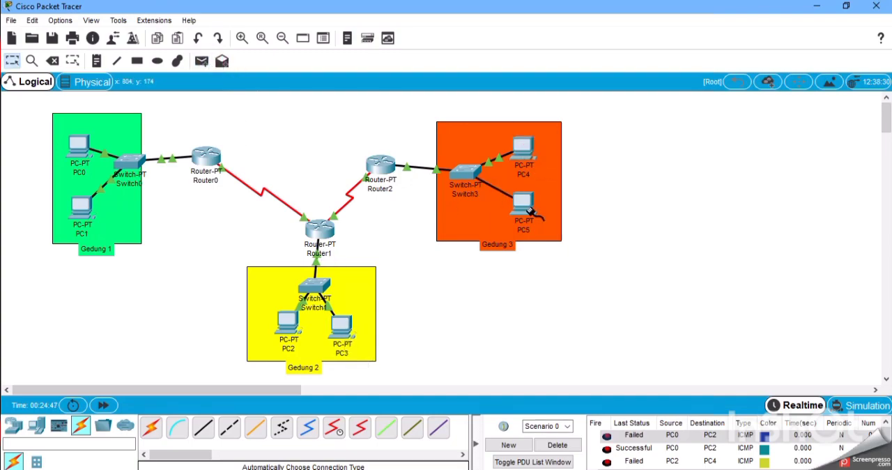
pyautogui.click(524, 205)
pyautogui.click(567, 258)
# Assign PC5 the static IP address 192.100.100.100 with subnet mask 255.255.255.0.
pyautogui.click(534, 198)
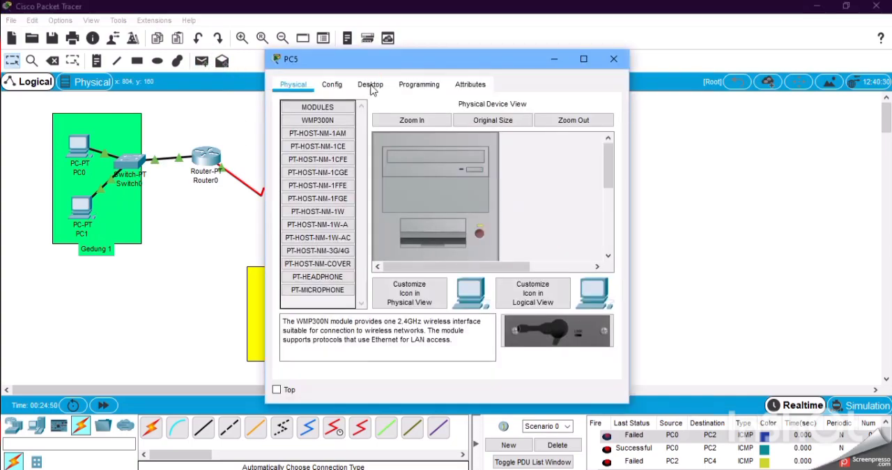
pyautogui.click(370, 85)
pyautogui.click(323, 127)
pyautogui.click(390, 177)
pyautogui.write('19')
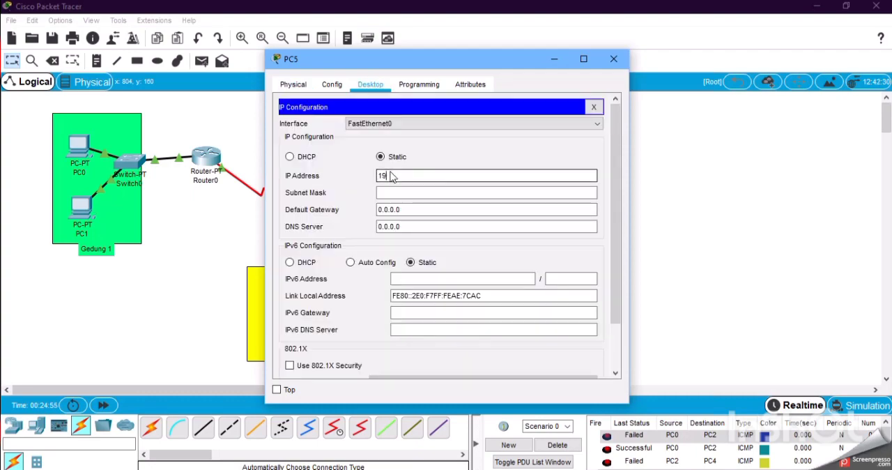
pyautogui.write('2.100.100.100')
pyautogui.press('Tab')
# Set PC5's default gateway to 192.100.100.1 and close its window.
pyautogui.click(519, 213)
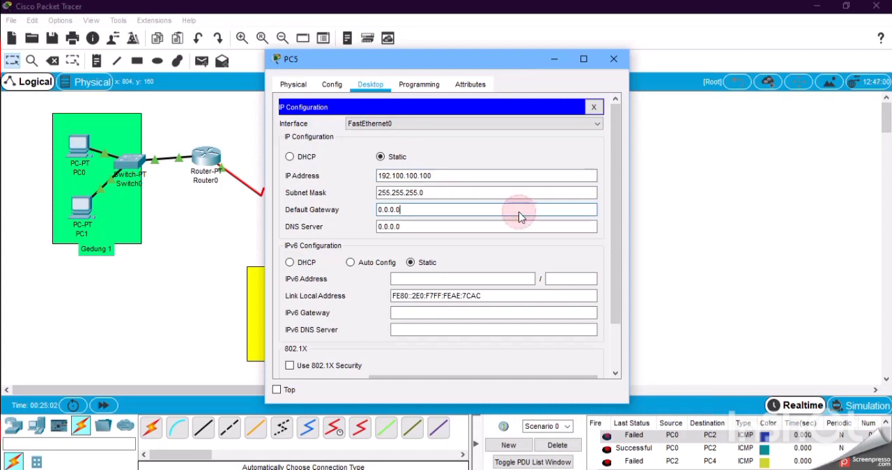
pyautogui.press('BackSpace')
pyautogui.press('BackSpace')
pyautogui.press('BackSpace')
pyautogui.write('192.10')
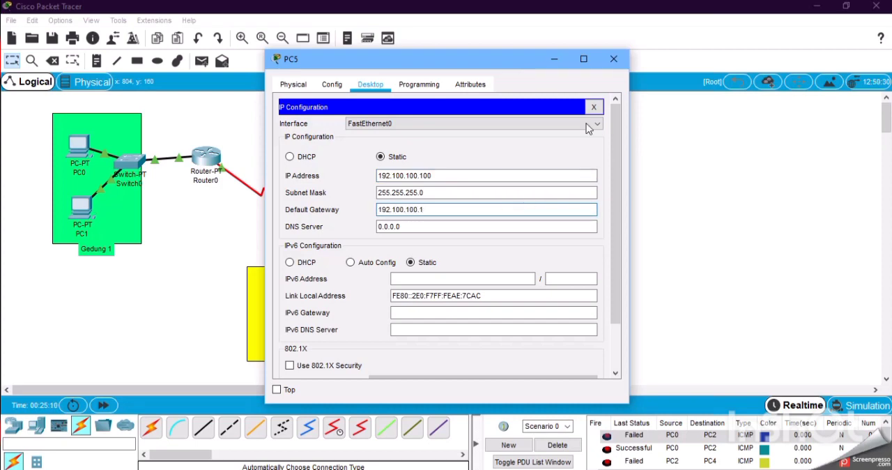
pyautogui.click(614, 59)
# Open PC1's command prompt and ping 192.10.10.70.
pyautogui.doubleClick(81, 208)
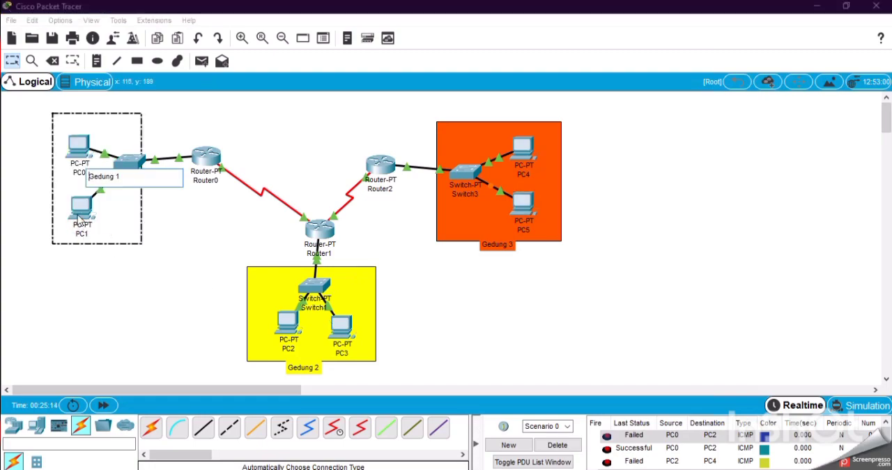
pyautogui.click(585, 153)
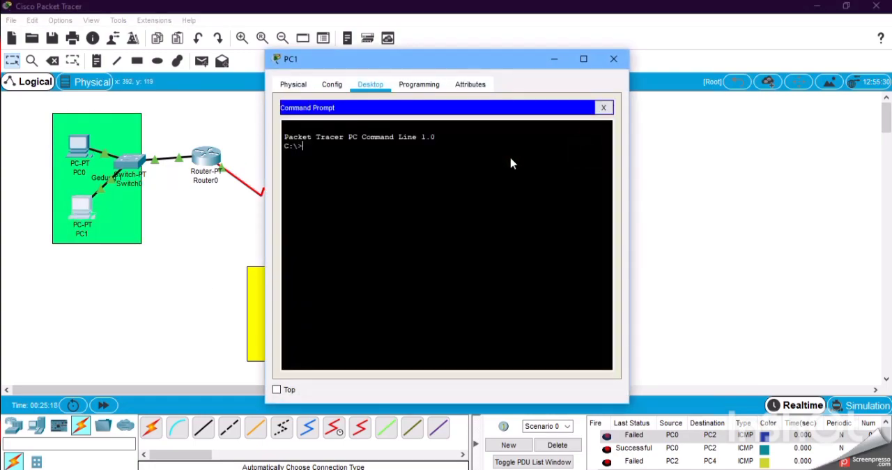
pyautogui.write('ping 192.10.10.70')
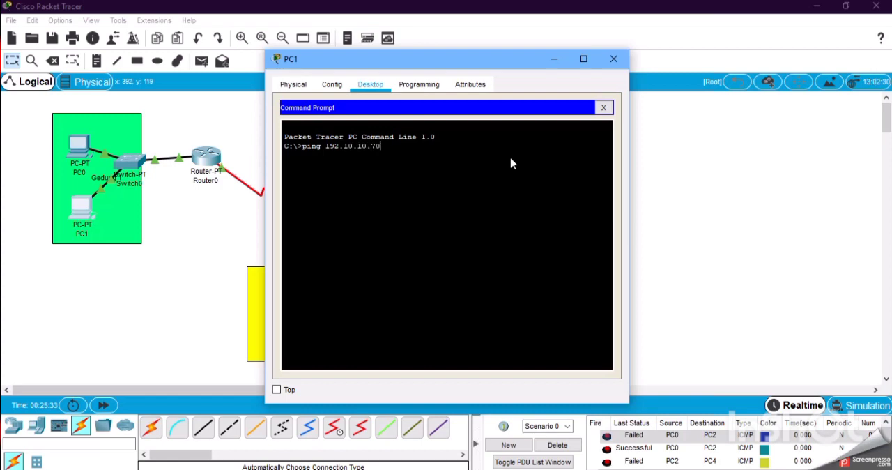
pyautogui.press('Return')
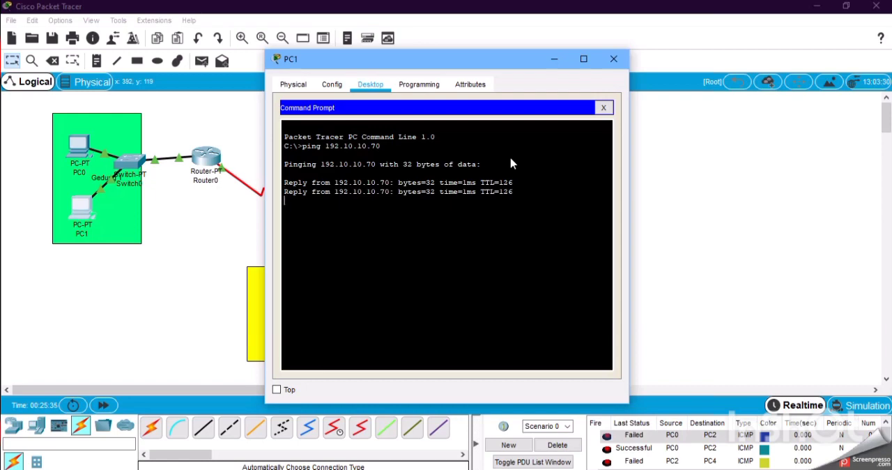
# Ping 192.100.100.90 from PC1's command prompt and close PC1's window.
pyautogui.press('Up')
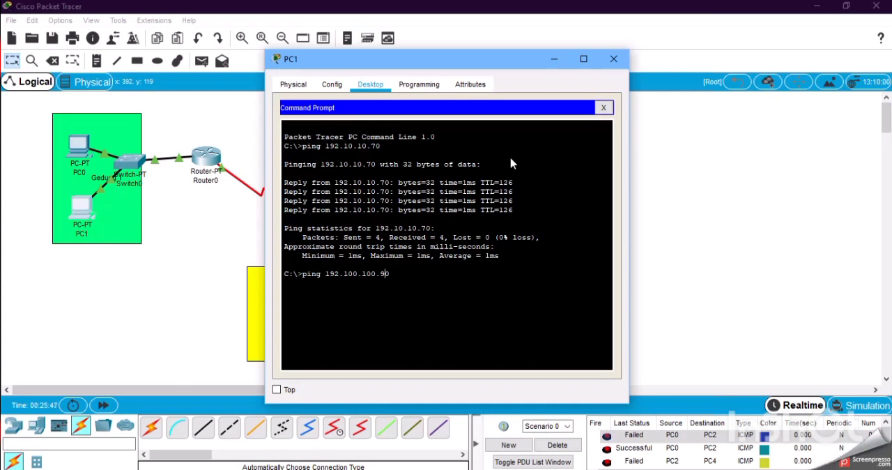
pyautogui.write('0')
pyautogui.press('Return')
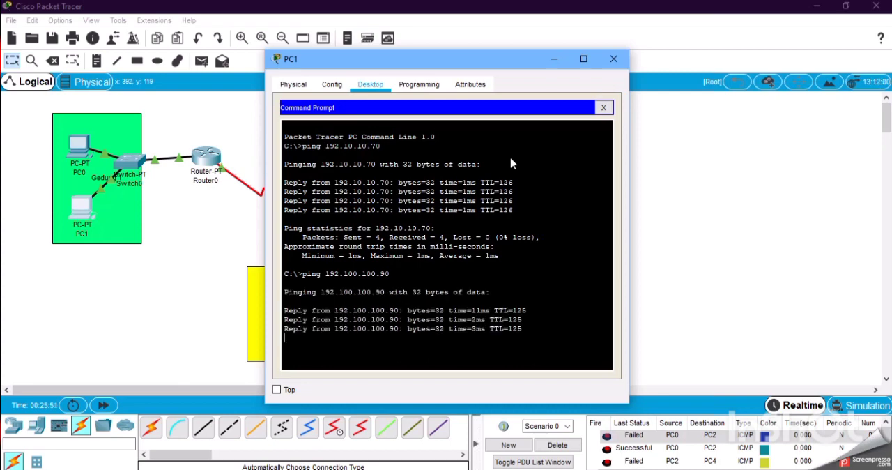
pyautogui.press('Up')
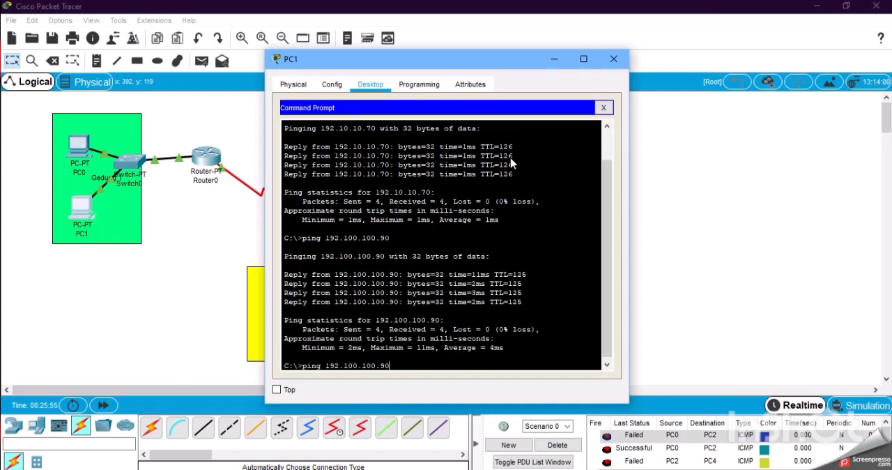
pyautogui.click(612, 59)
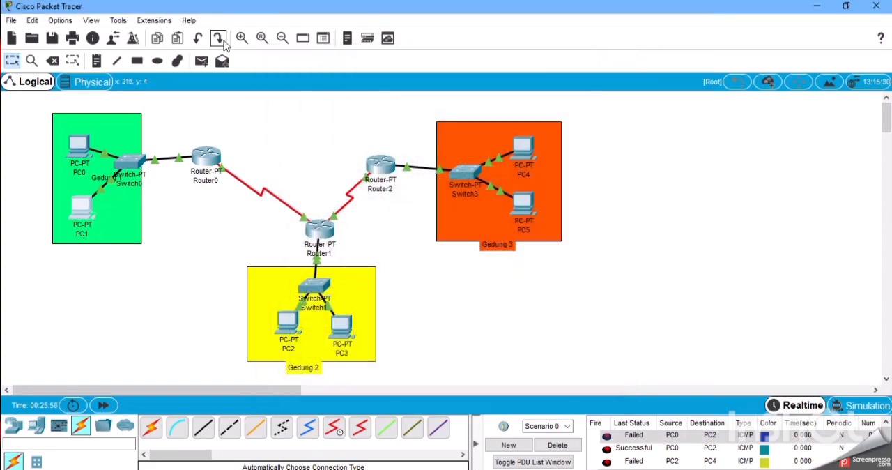
# Clear the recorded PDU tests by deleting the current scenario.
pyautogui.click(201, 61)
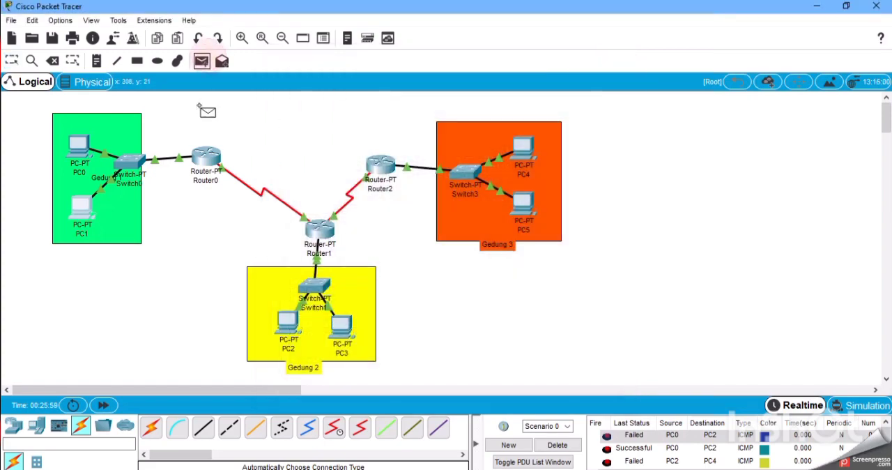
pyautogui.click(316, 227)
pyautogui.click(562, 446)
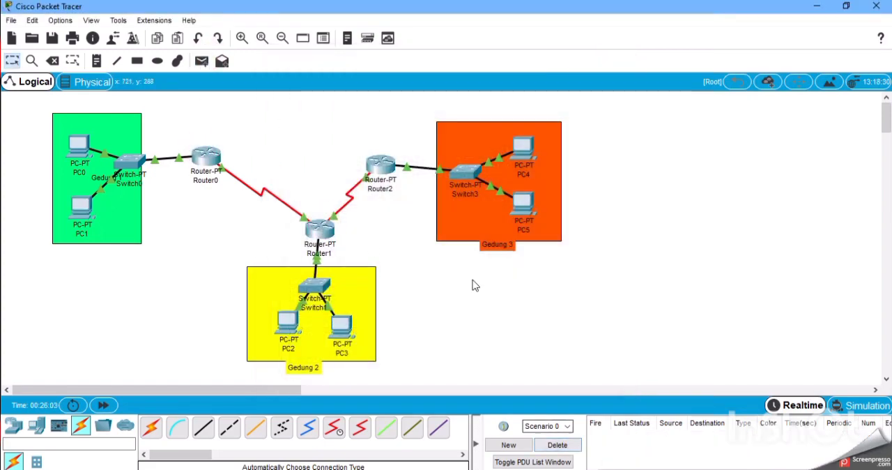
# Send a simple PDU from Router0 to Router1 to test the serial link.
pyautogui.click(201, 60)
pyautogui.click(207, 155)
pyautogui.click(320, 229)
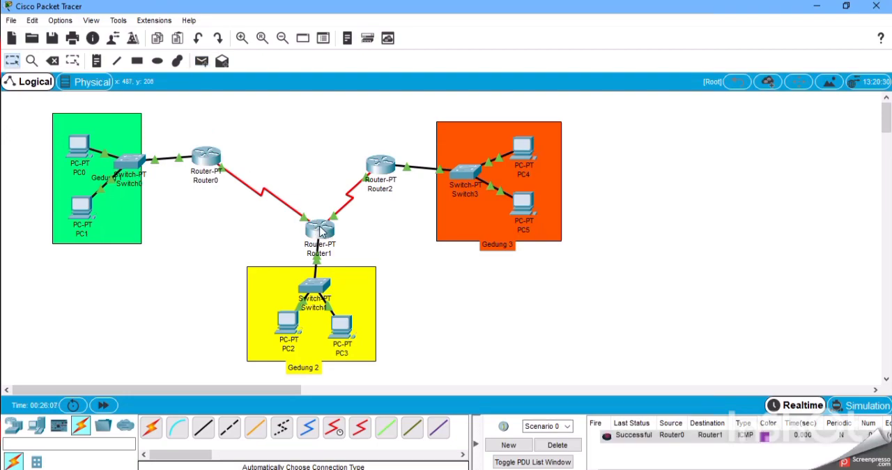